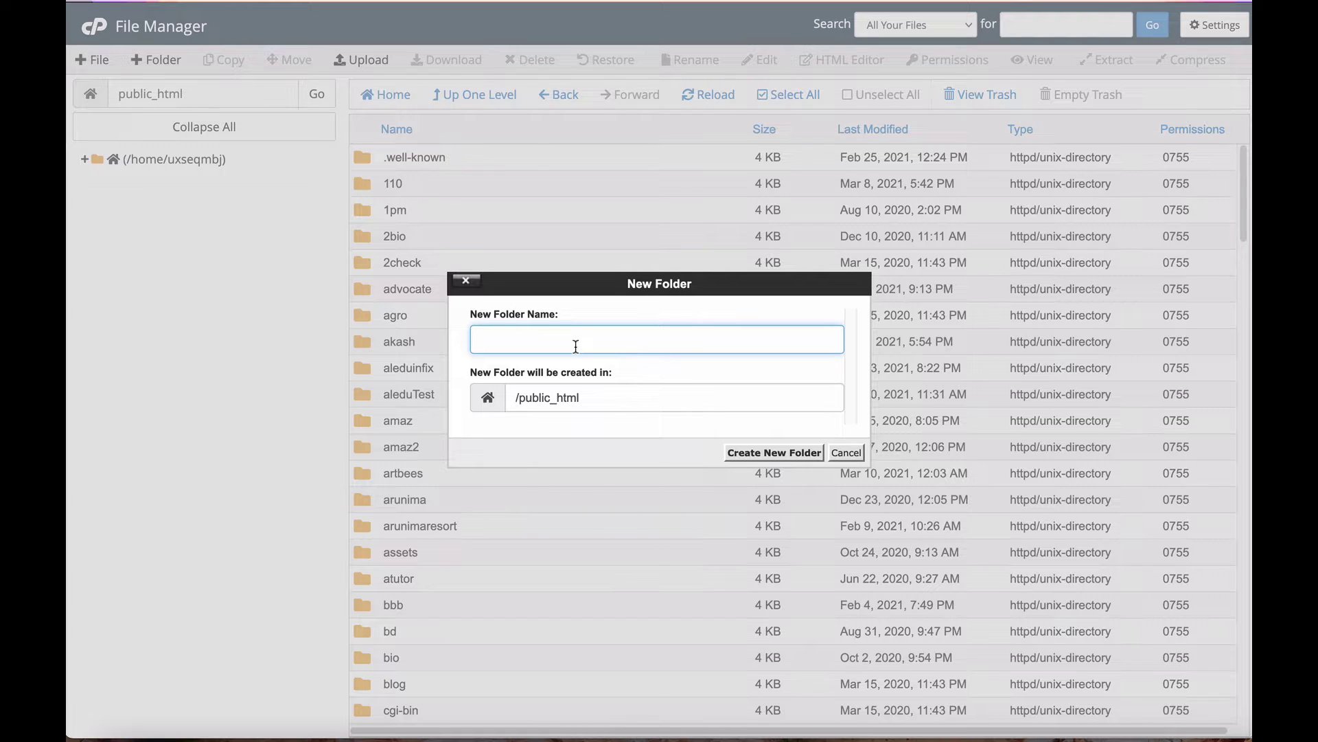
Step: Name the new public_html folder 'wchat' and create it
{"action": "type", "text": "wchat"}
{"action": "left_click", "coordinate": [770, 452]}
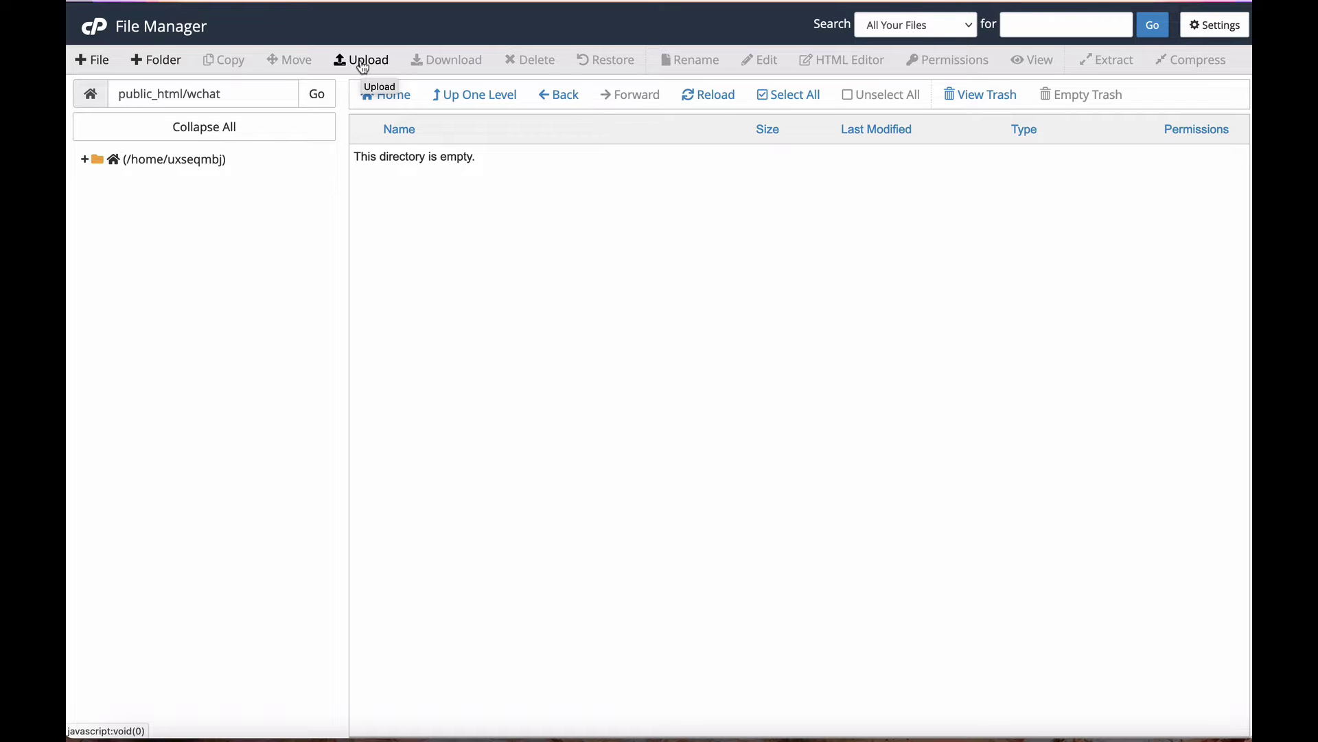
Step: Upload Whatsapp_Chat_v1.0.0.zip into wchat, refresh the listing, and open Extract for the archive
{"action": "left_click", "coordinate": [362, 63]}
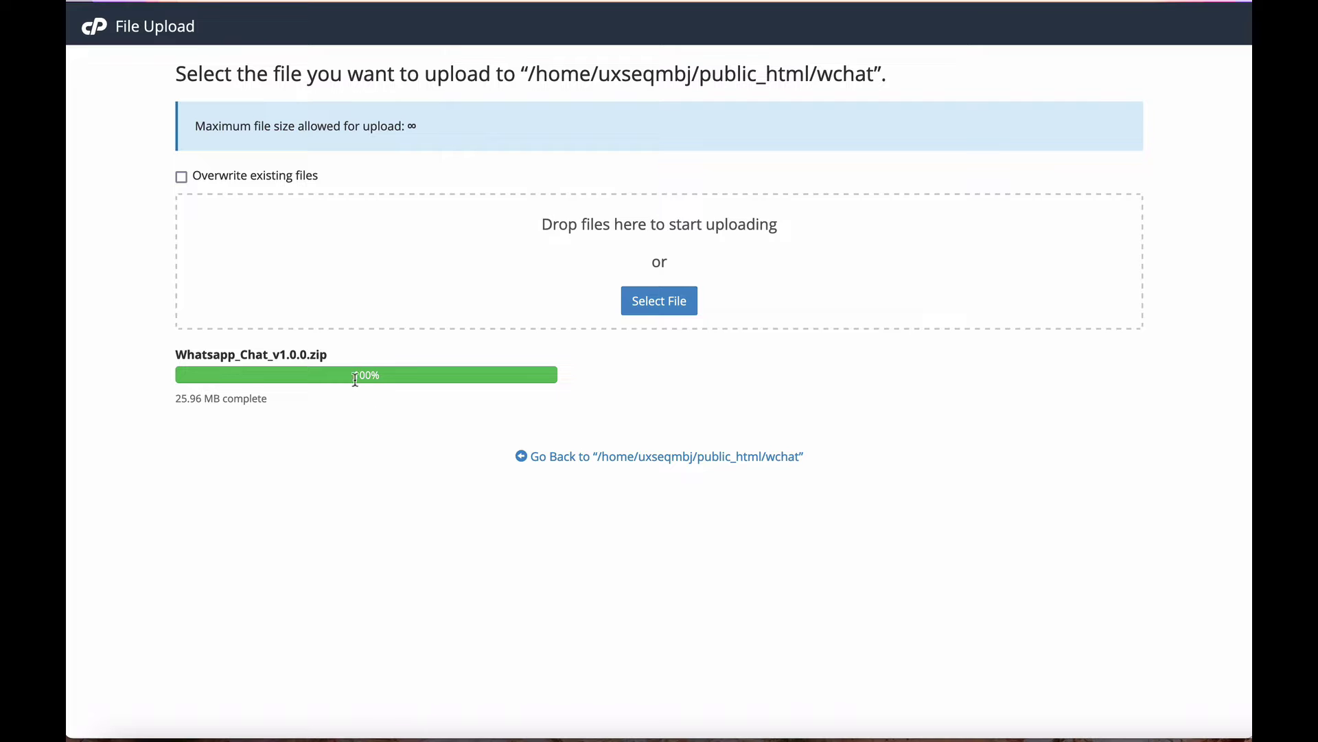
{"action": "key", "text": "super+w"}
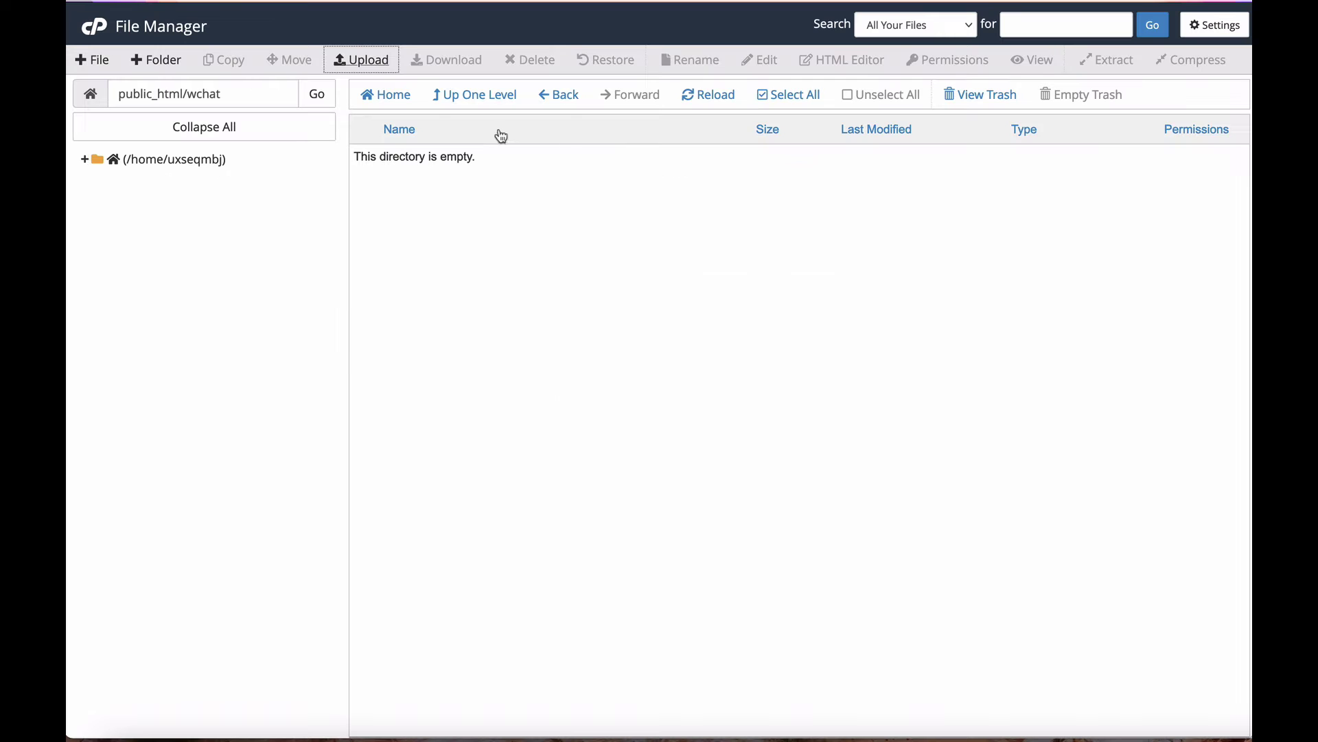
{"action": "left_click", "coordinate": [712, 100]}
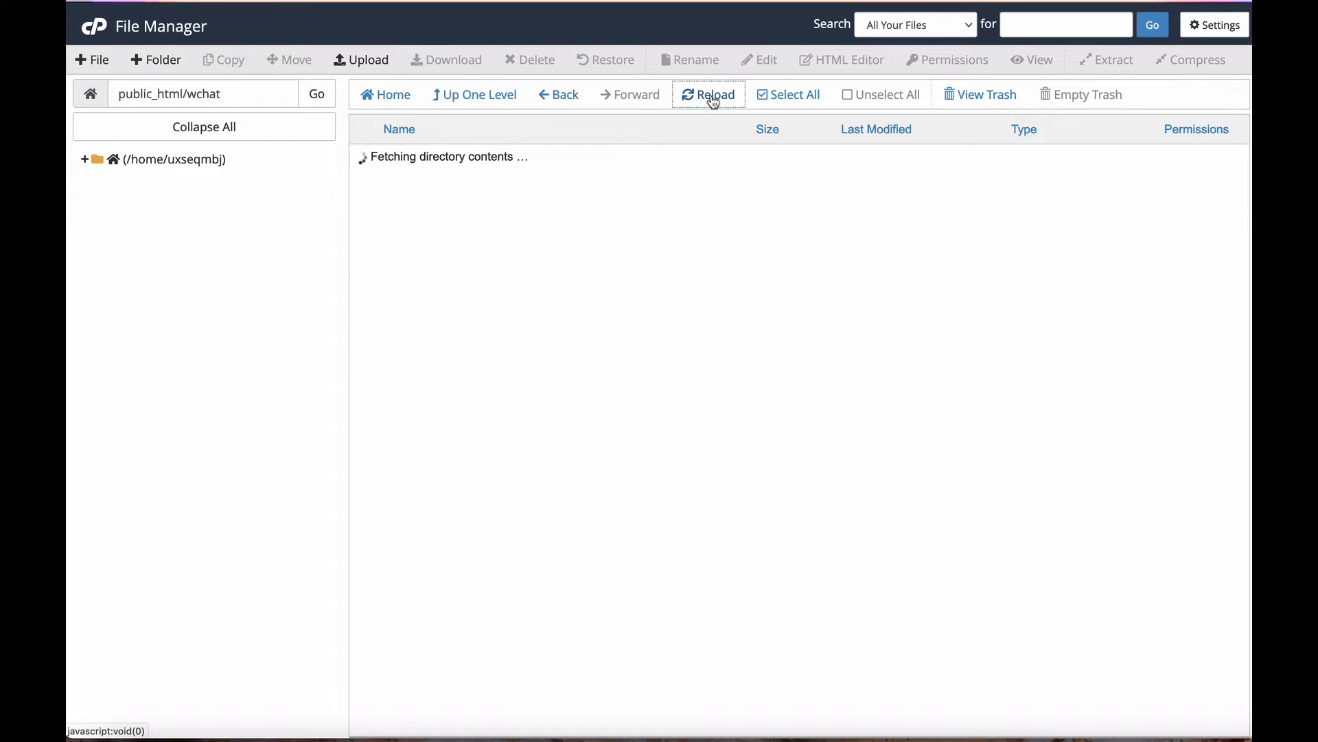
{"action": "left_click", "coordinate": [360, 158]}
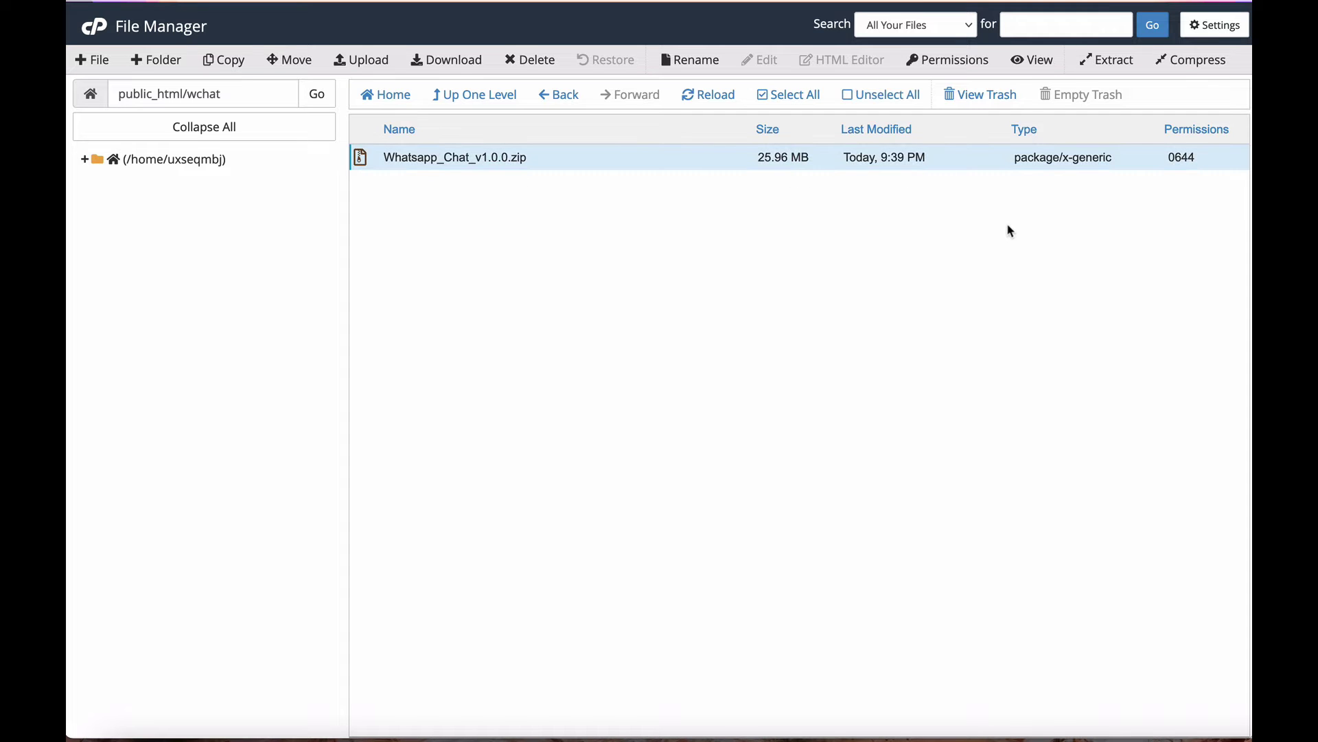
{"action": "left_click", "coordinate": [1106, 59]}
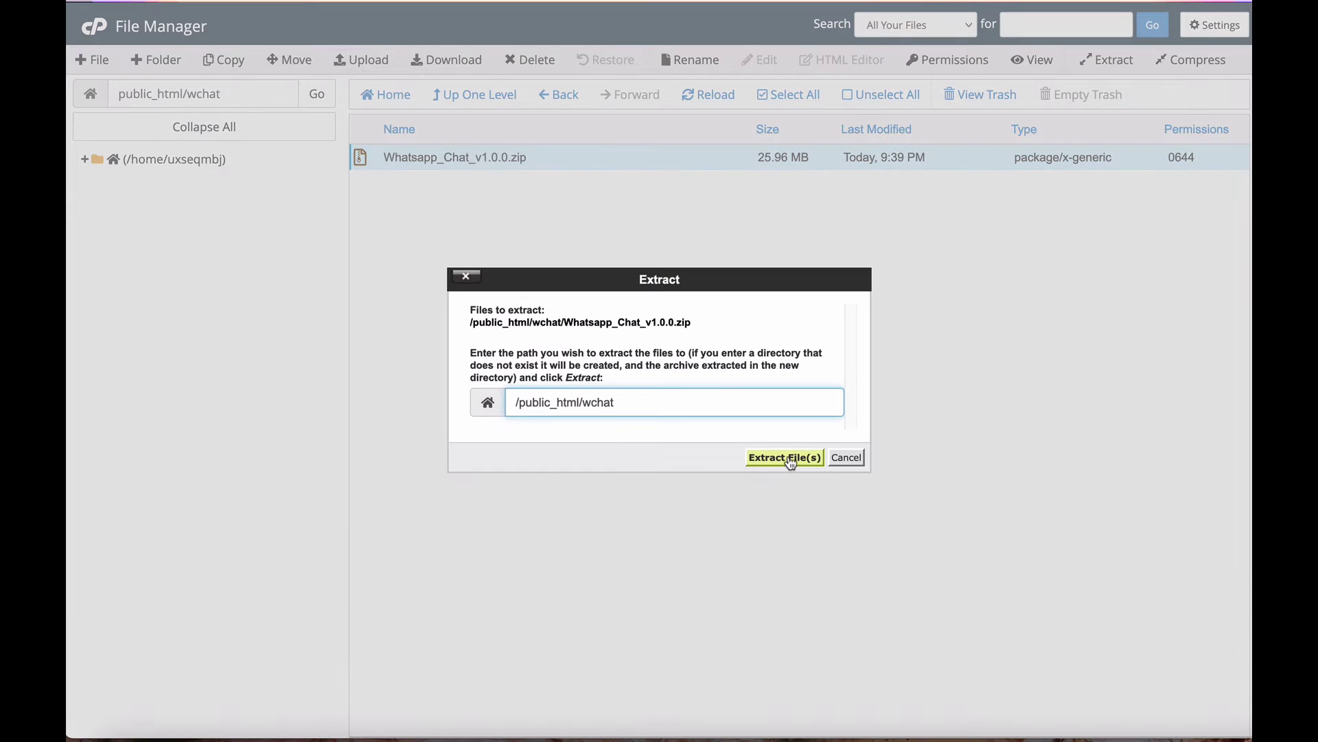
Step: Extract the zip into /public_html/wchat, closing the results and leaving Settings unchanged
{"action": "left_click", "coordinate": [782, 457]}
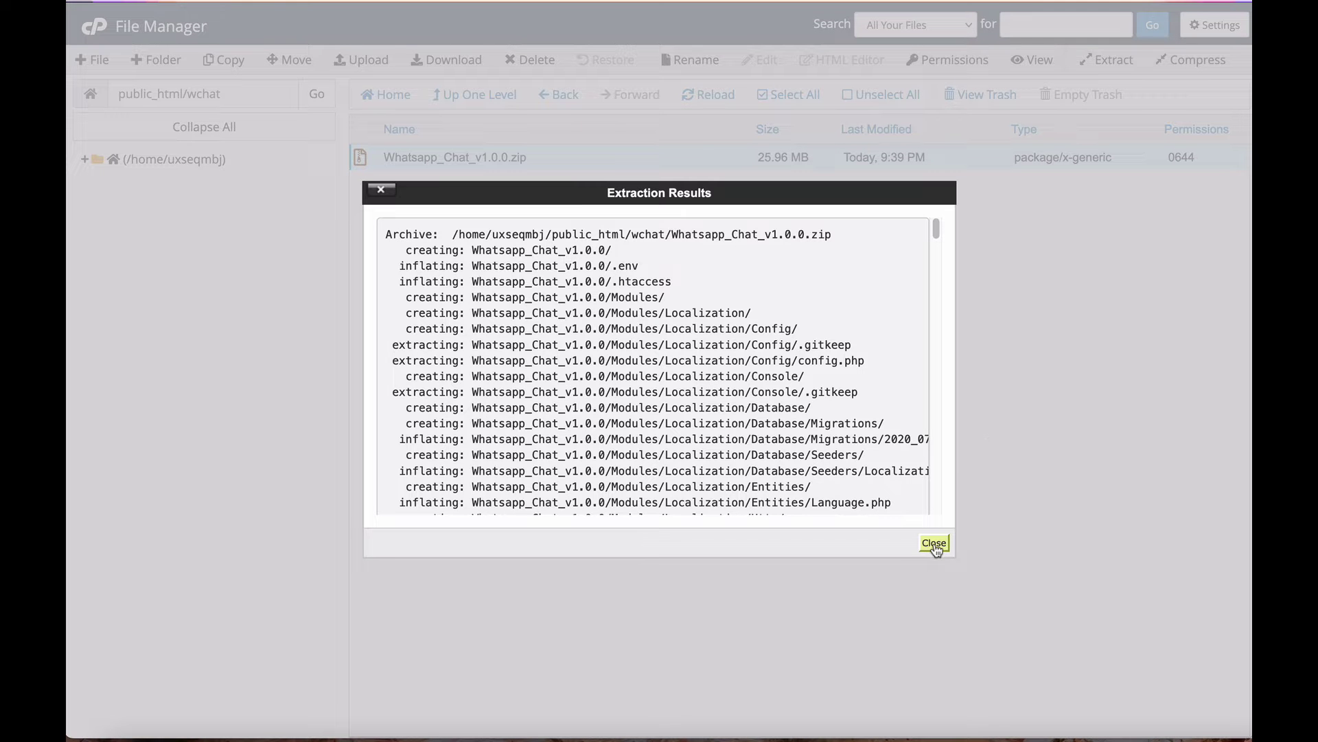
{"action": "left_click", "coordinate": [936, 542]}
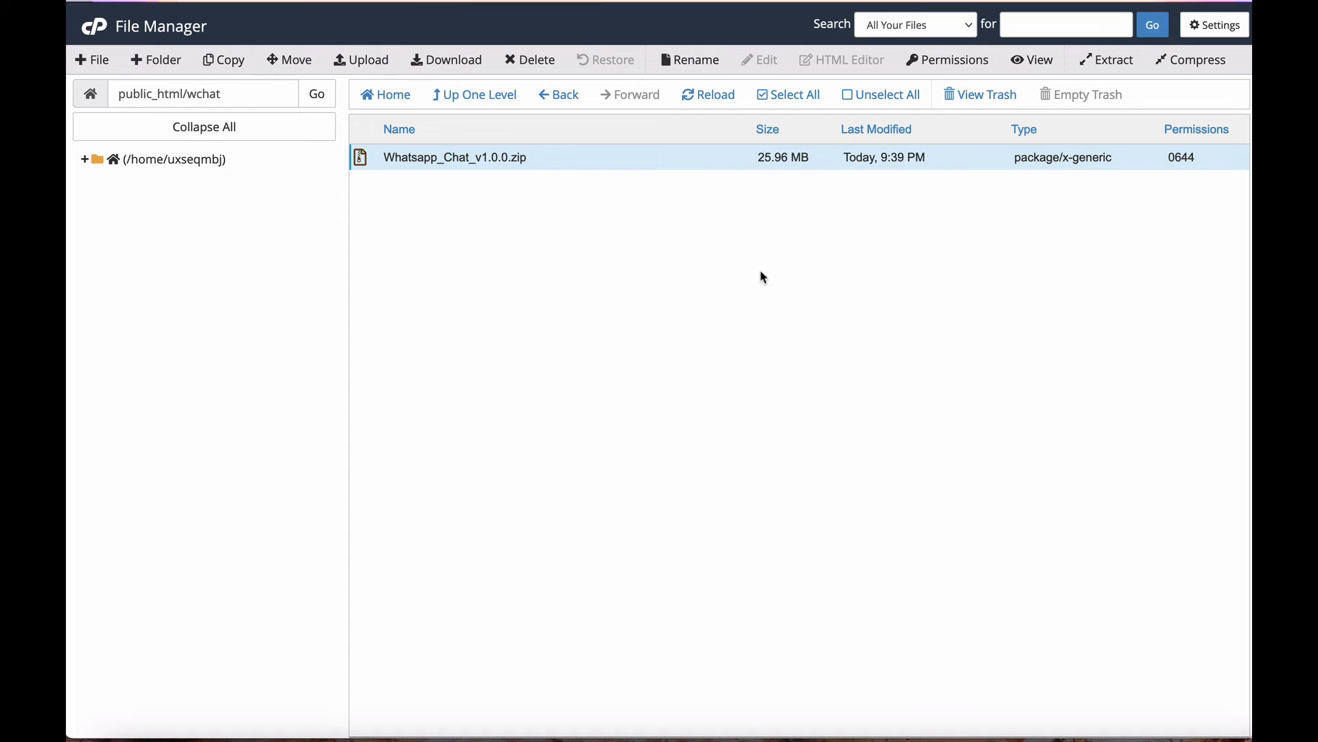
{"action": "left_click", "coordinate": [1217, 26]}
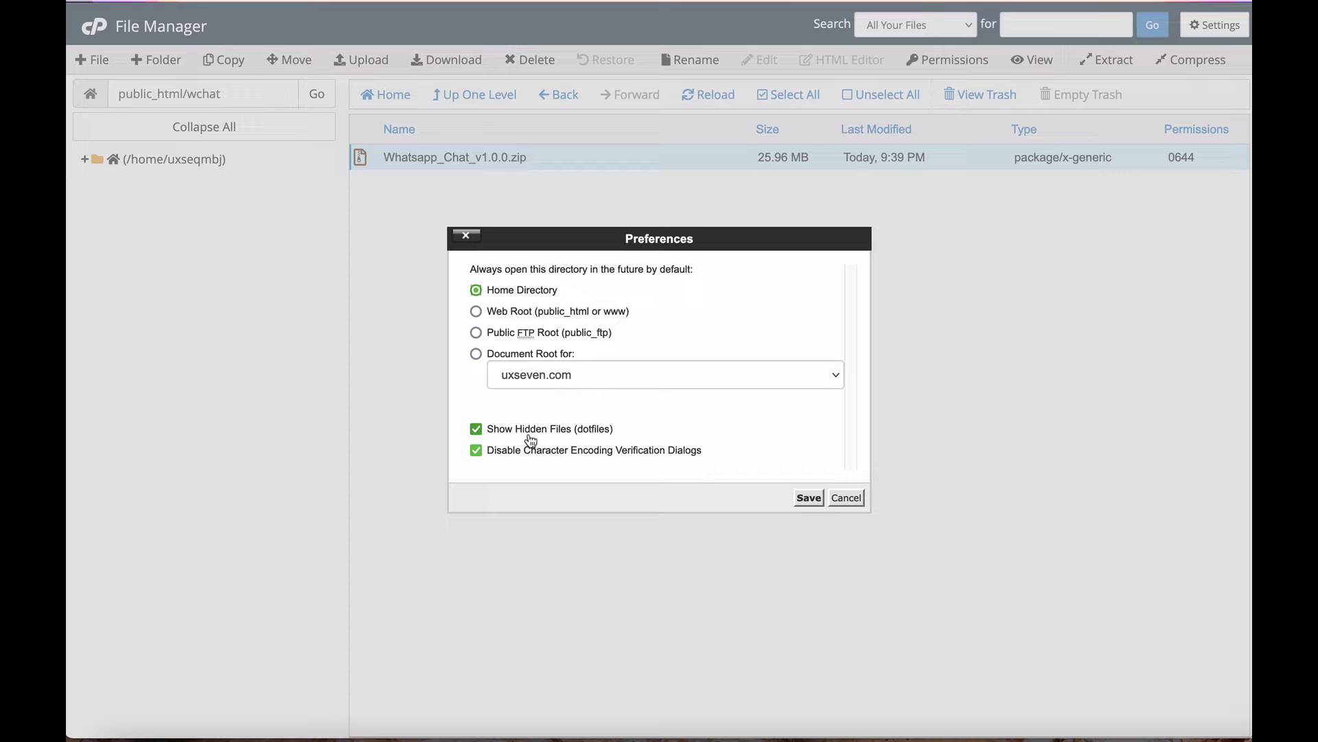
{"action": "left_click", "coordinate": [858, 503]}
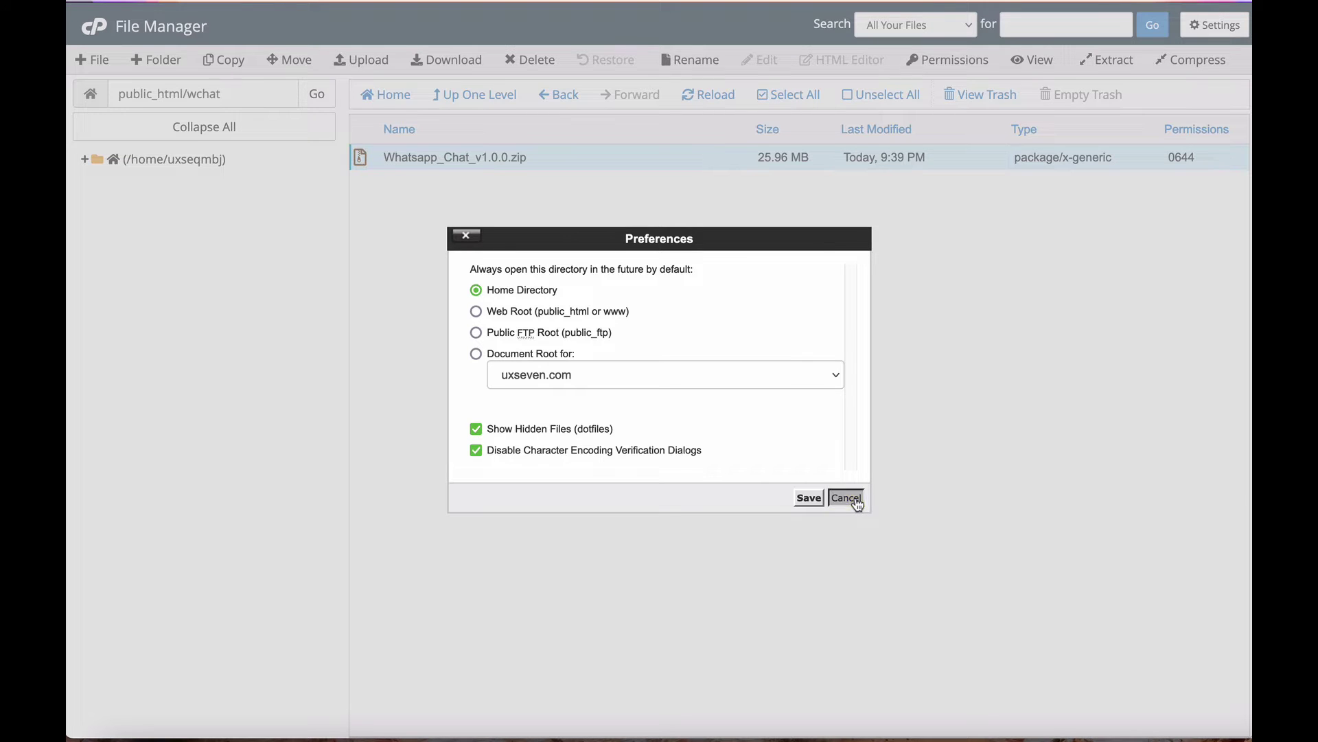
Step: Refresh the listing and delete Whatsapp_Chat_v1.0.0.zip, keeping the extracted folder
{"action": "left_click", "coordinate": [710, 94]}
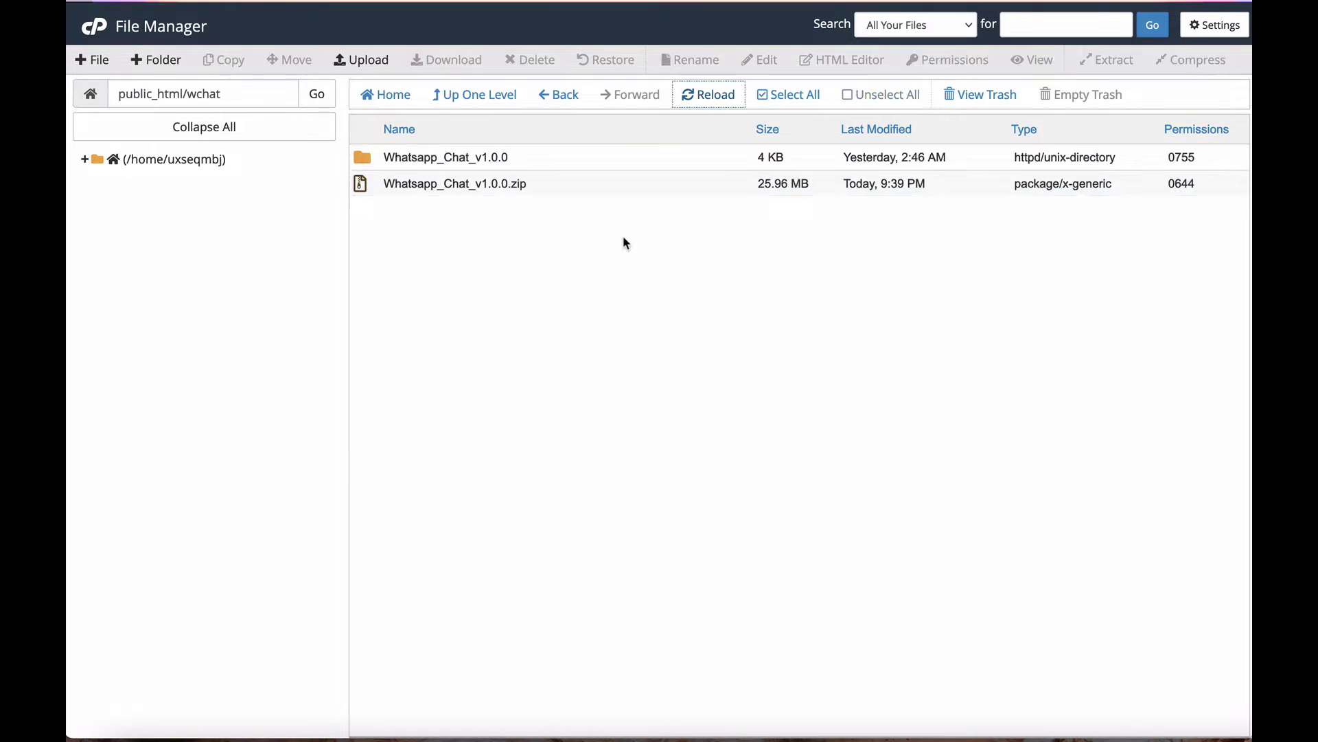
{"action": "left_click", "coordinate": [360, 184]}
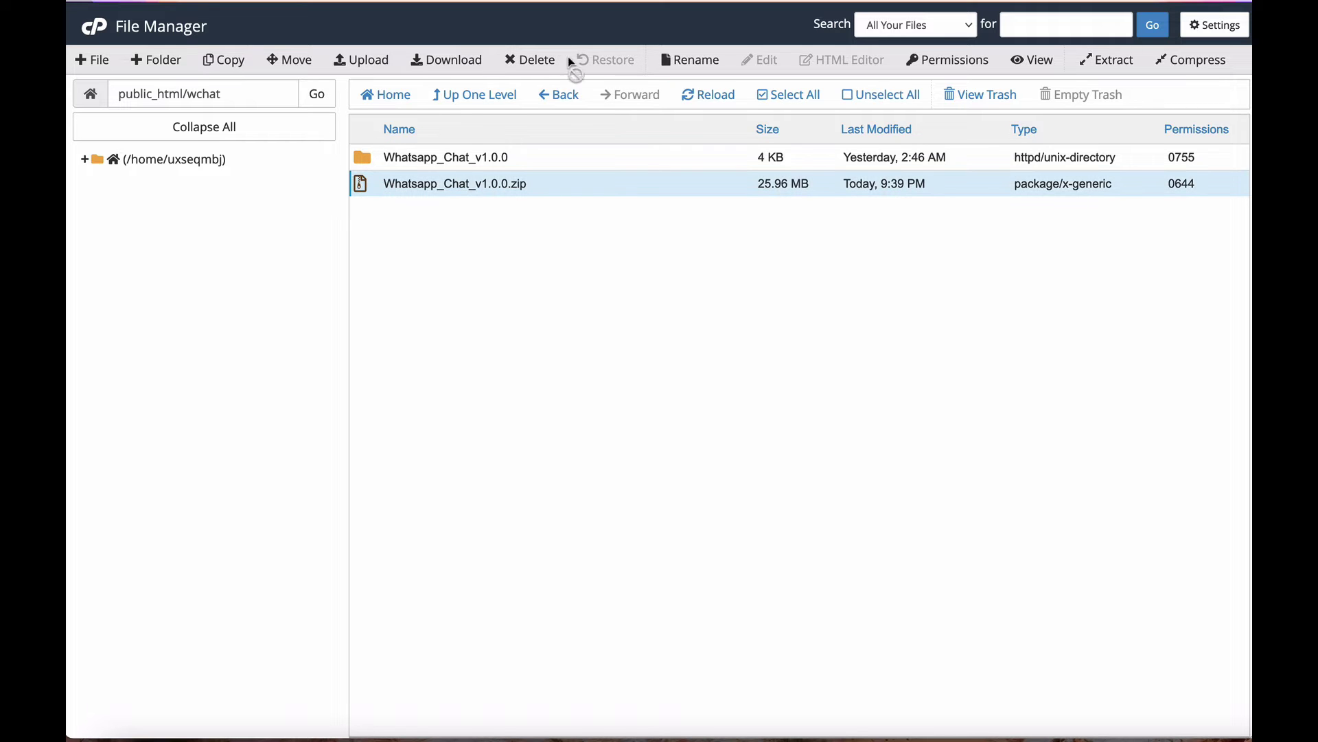
{"action": "left_click", "coordinate": [542, 62]}
{"action": "left_click", "coordinate": [800, 423]}
{"action": "left_click", "coordinate": [369, 165]}
Step: Move all contents of Whatsapp_Chat_v1.0.0 up into /public_html/wchat/
{"action": "double_click", "coordinate": [369, 165]}
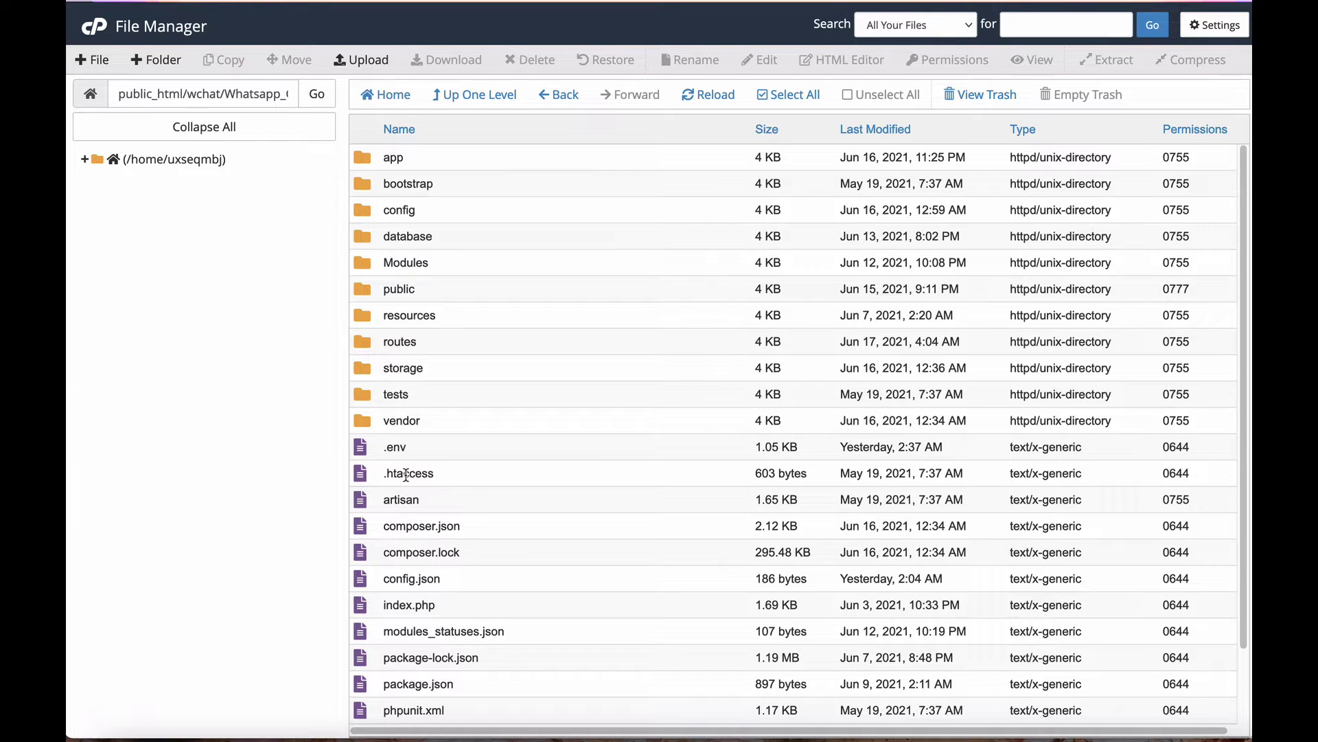
{"action": "scroll", "coordinate": [458, 506], "scroll_direction": "down", "scroll_amount": 2}
{"action": "scroll", "coordinate": [459, 507], "scroll_direction": "up", "scroll_amount": 2}
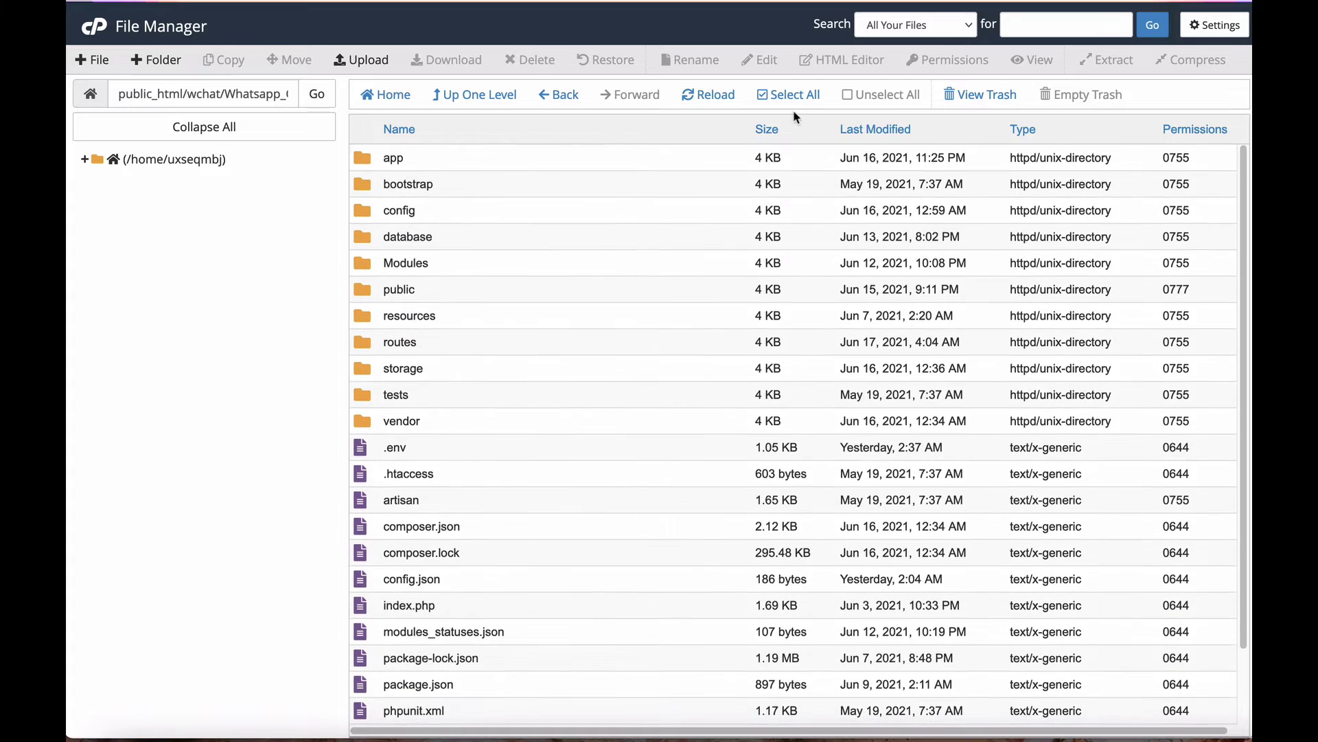
{"action": "left_click", "coordinate": [790, 95]}
{"action": "left_click", "coordinate": [288, 60]}
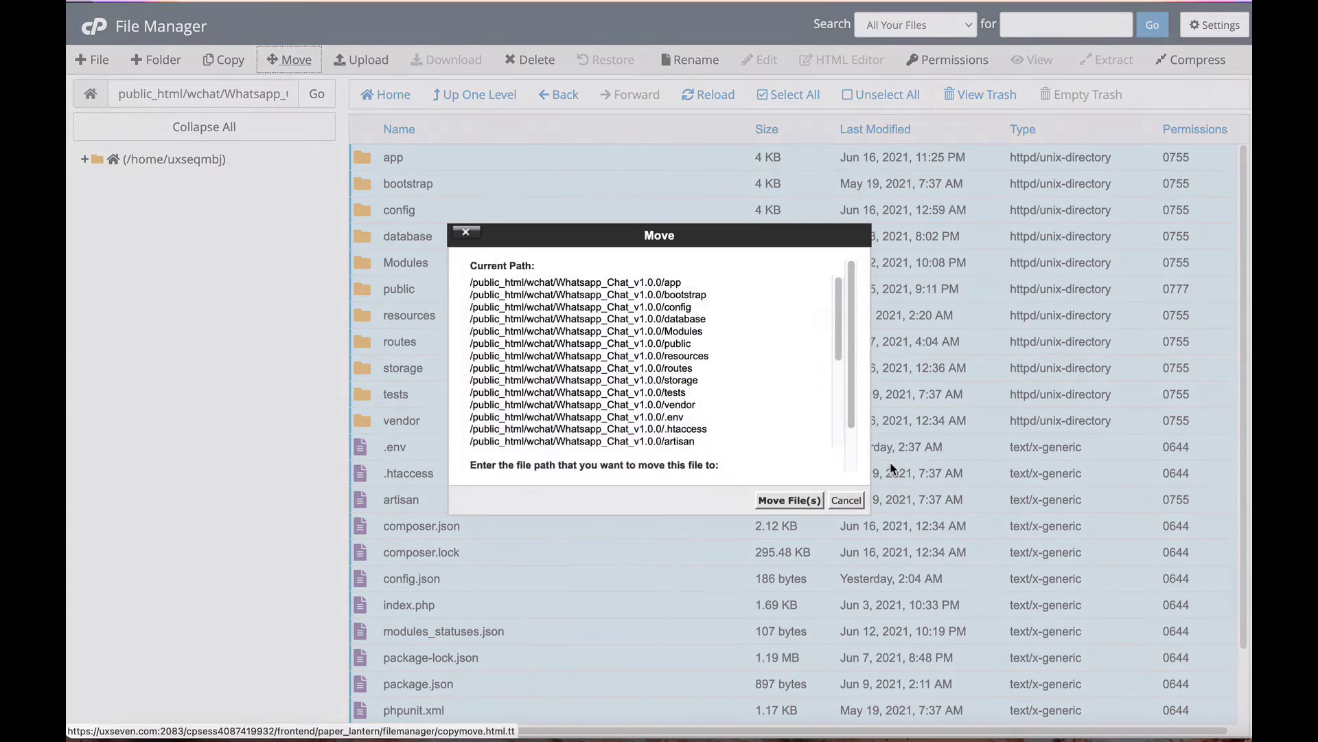
{"action": "left_click_drag", "start_coordinate": [624, 459], "coordinate": [791, 463]}
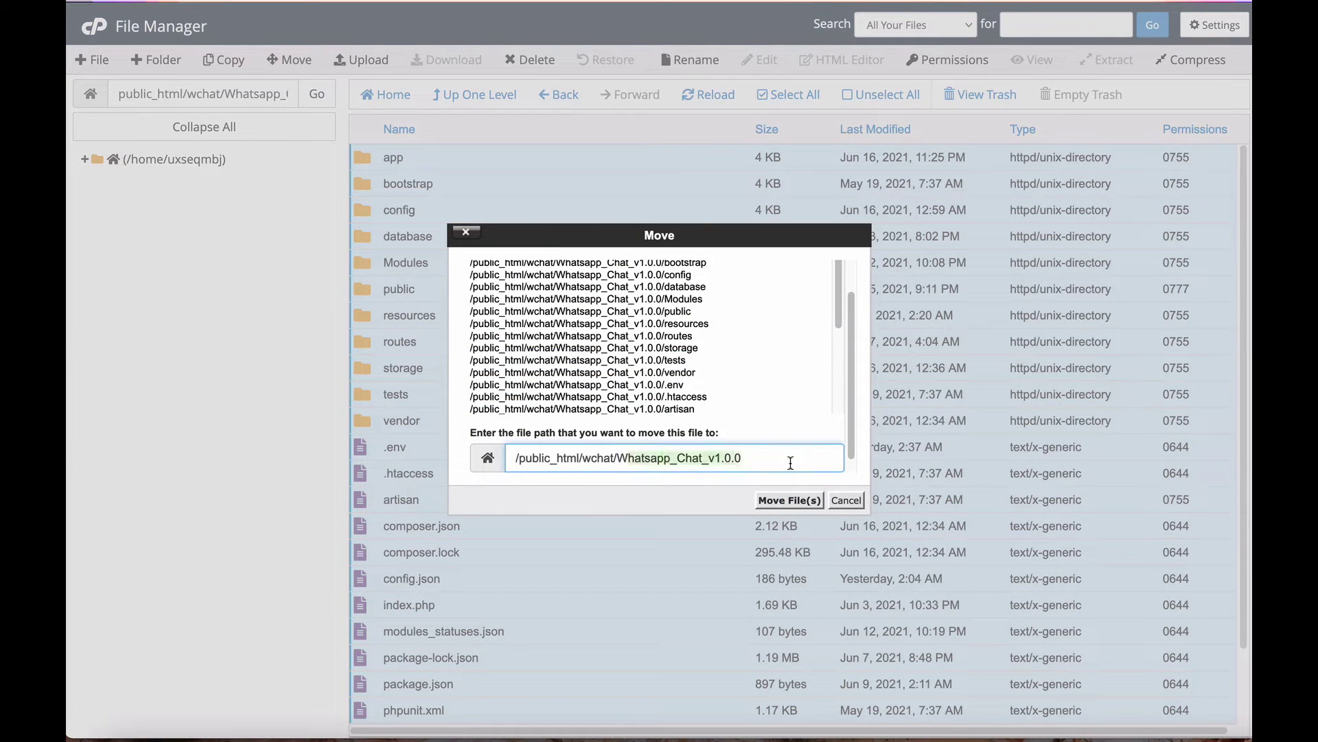
{"action": "key", "text": "BackSpace"}
{"action": "key", "text": "BackSpace"}
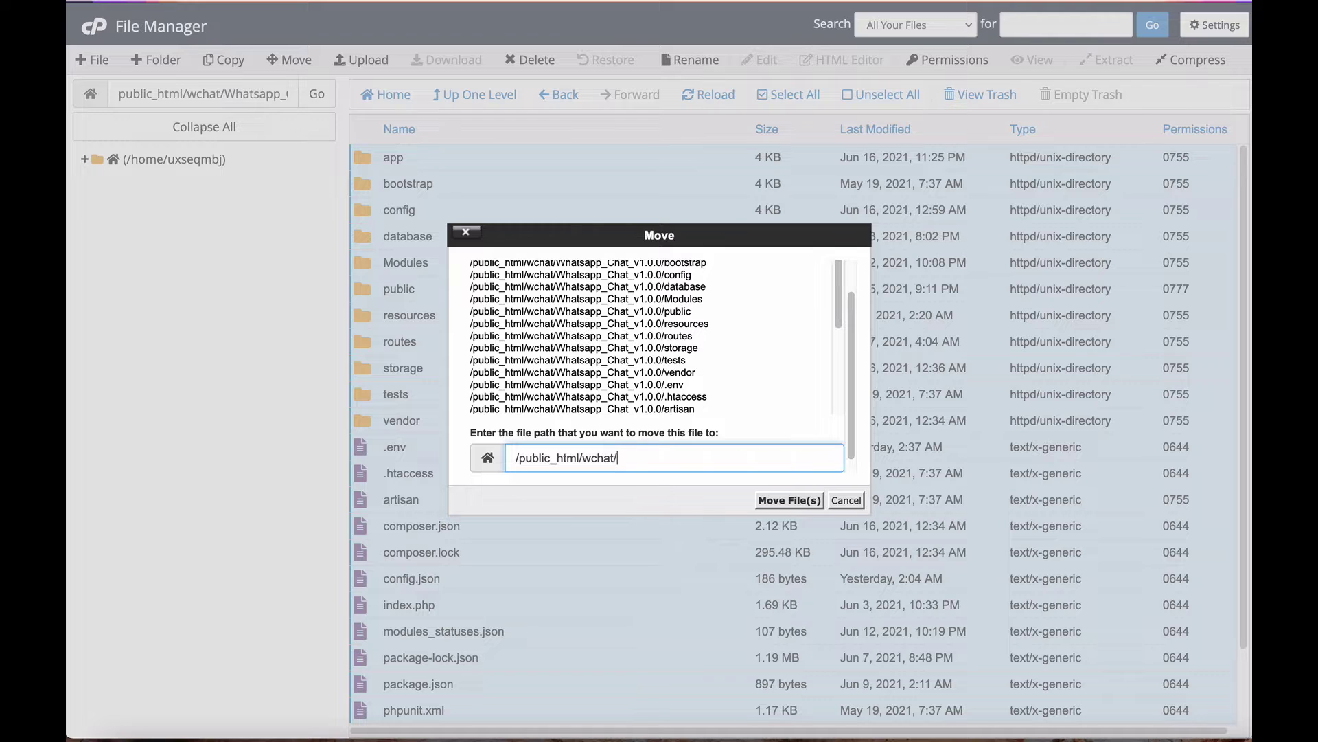
{"action": "left_click", "coordinate": [790, 500]}
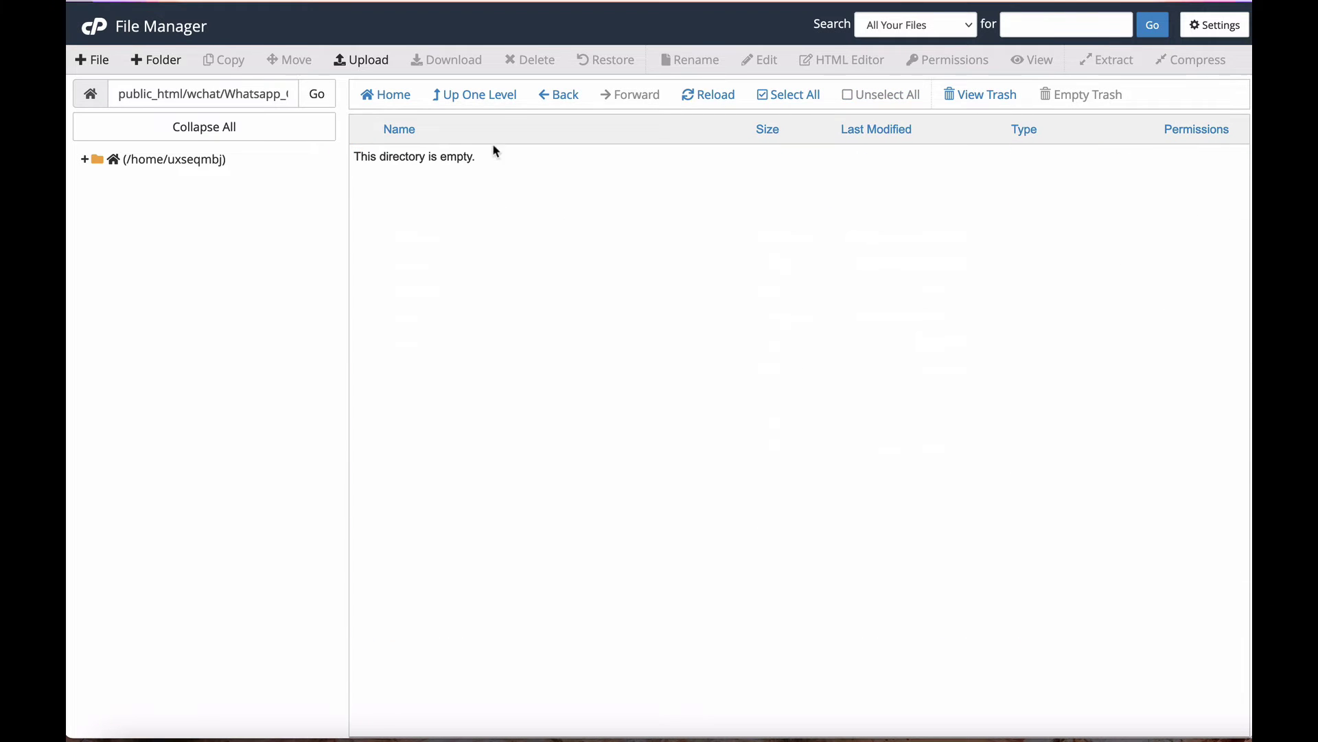
Step: Permanently delete the empty Whatsapp_Chat_v1.0.0 folder, skipping the trash
{"action": "left_click", "coordinate": [473, 95]}
{"action": "left_click", "coordinate": [356, 456]}
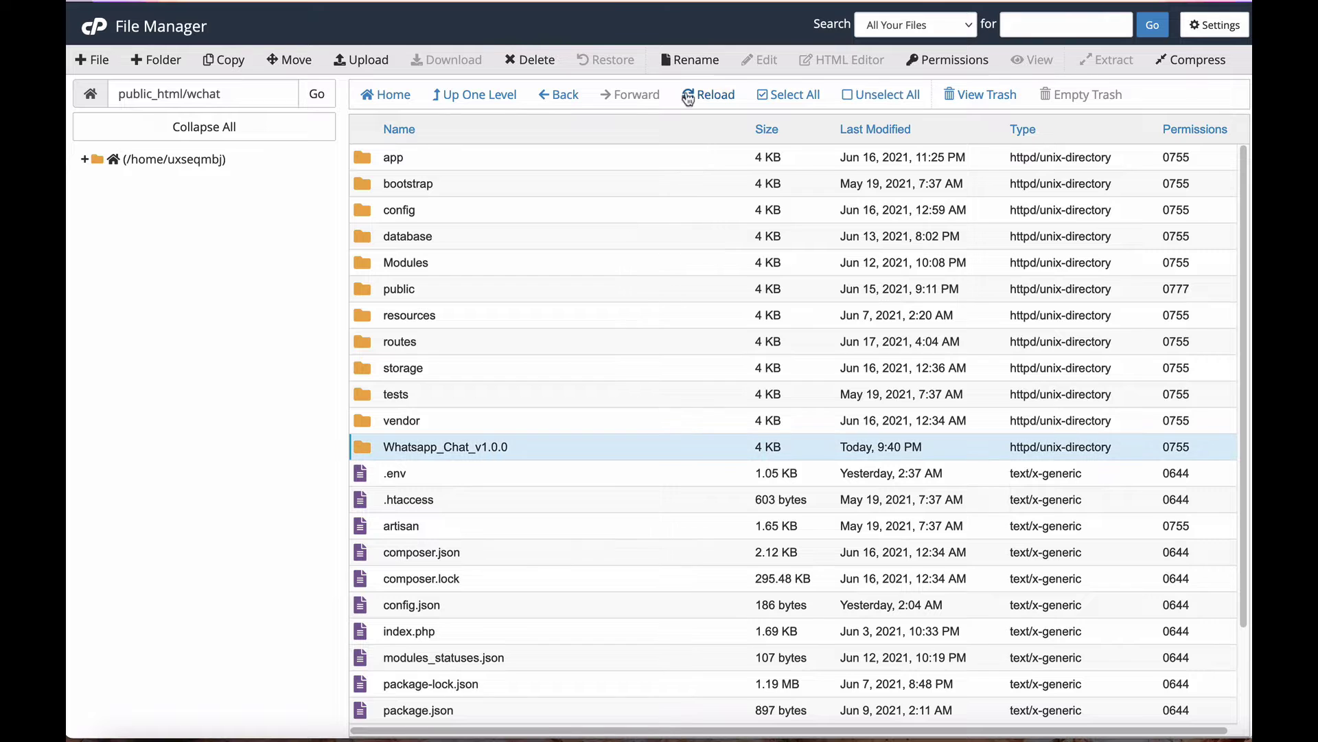
{"action": "left_click", "coordinate": [531, 59]}
{"action": "left_click", "coordinate": [707, 377]}
{"action": "left_click", "coordinate": [798, 423]}
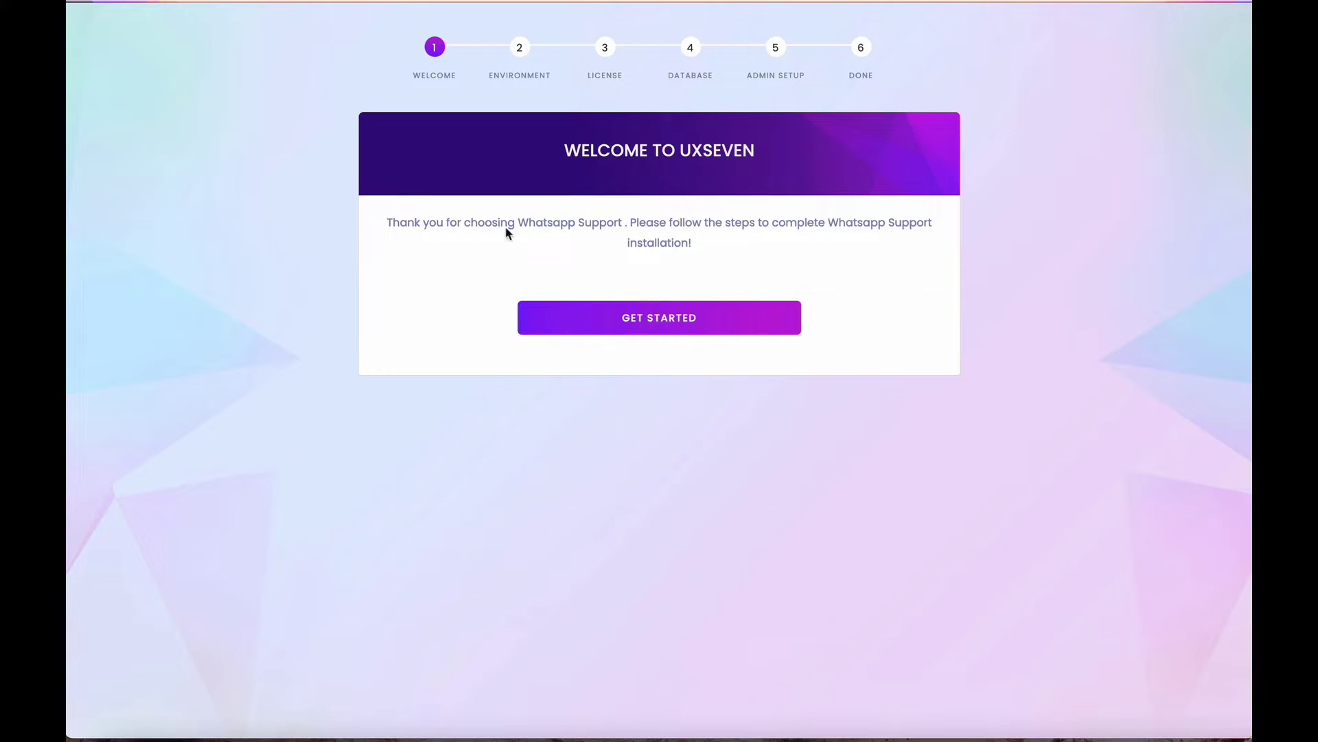
Step: Start the installer and review the Environment check's server and folder requirements
{"action": "left_click", "coordinate": [675, 319]}
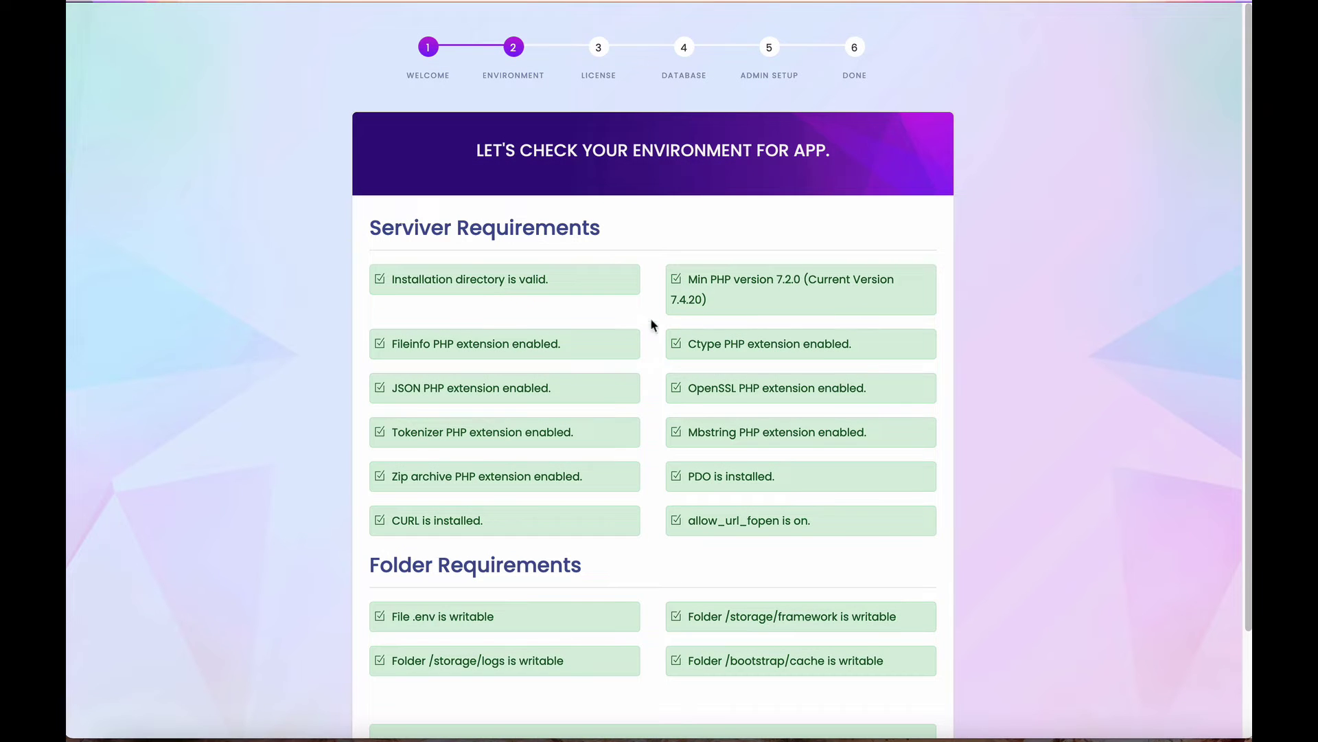
{"action": "scroll", "coordinate": [654, 324], "scroll_direction": "down", "scroll_amount": 3}
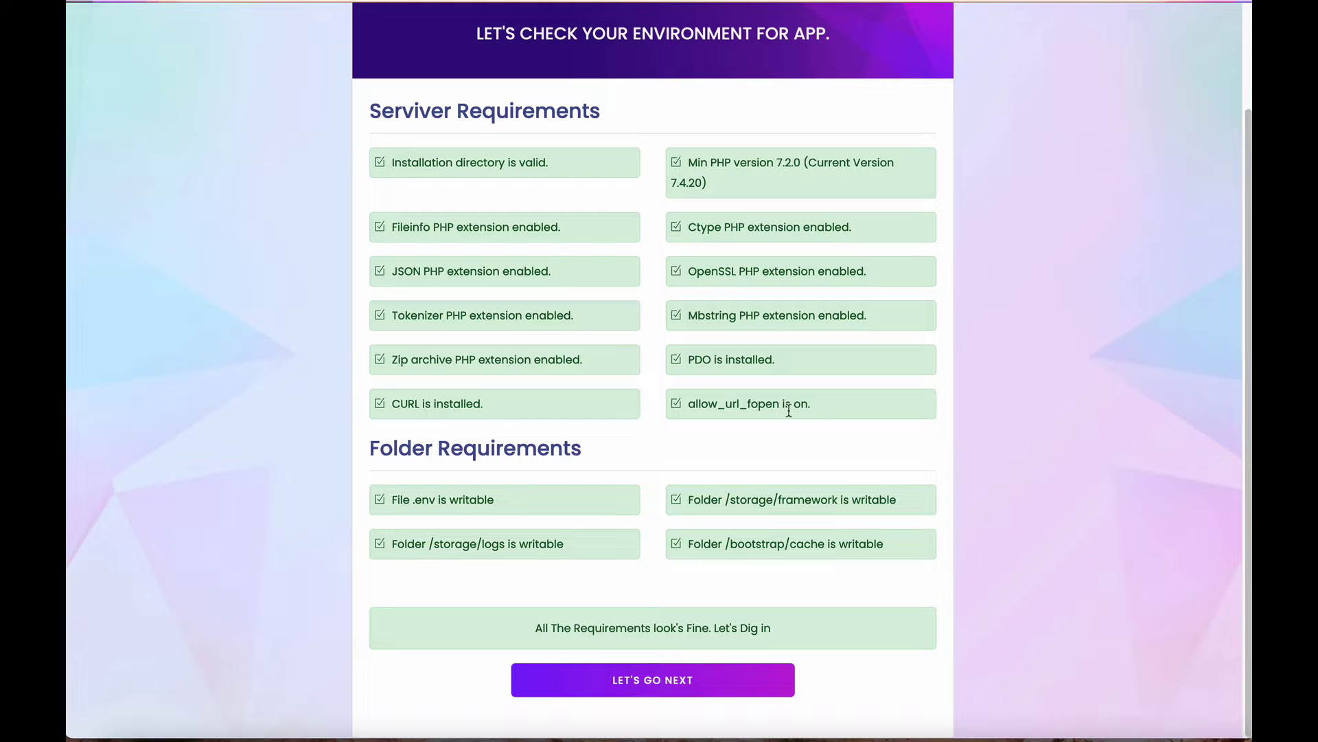
Step: Continue past the environment check through License Verification to the Database step
{"action": "left_click", "coordinate": [657, 681]}
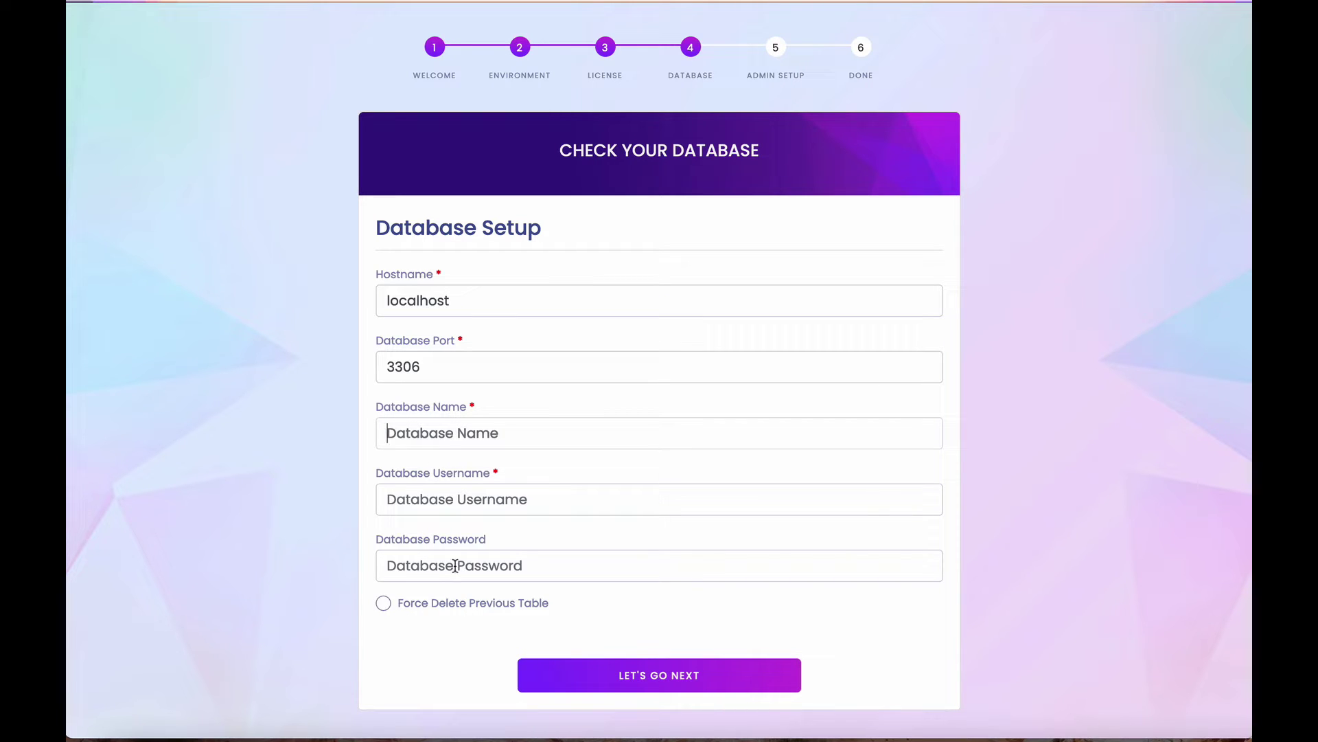
Step: Toggle Force Delete Previous Table on and back off, leaving it unchecked
{"action": "left_click", "coordinate": [386, 607]}
{"action": "left_click", "coordinate": [383, 605]}
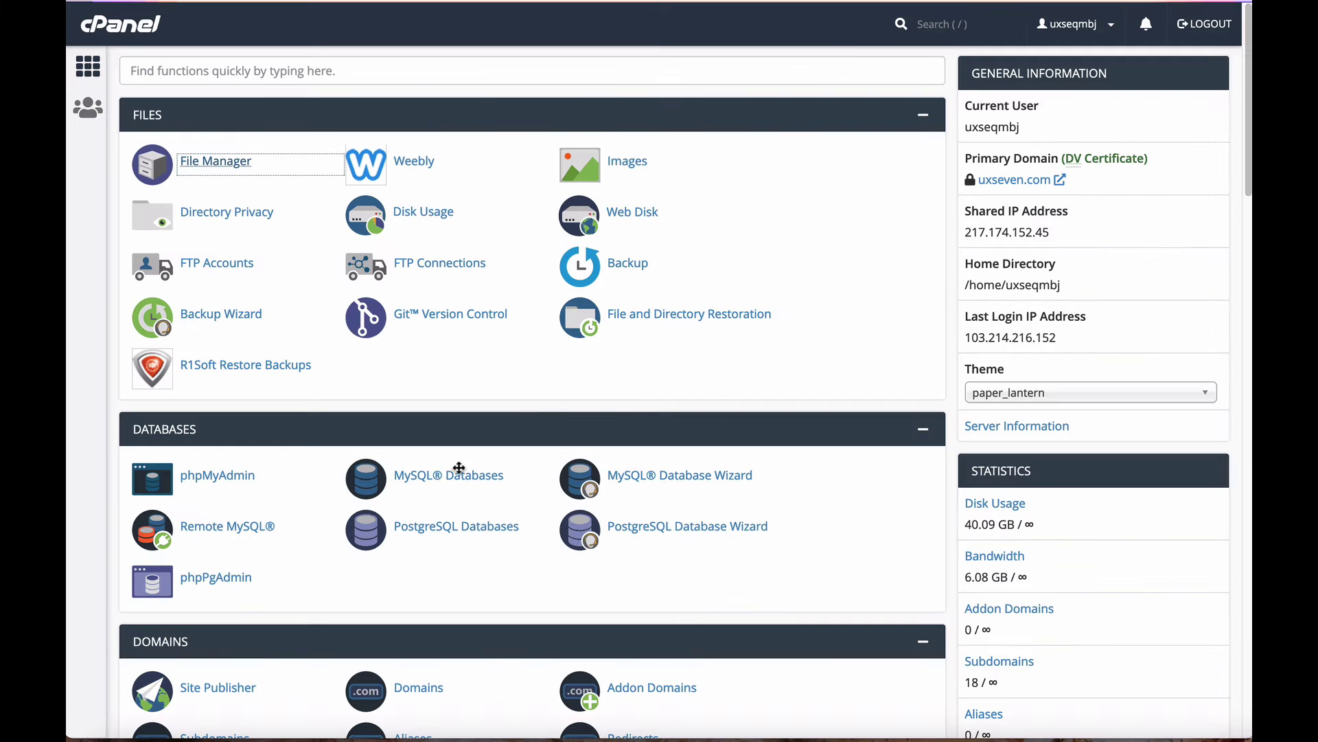
Step: Create a new MySQL database named wchat in the Database Wizard
{"action": "left_click", "coordinate": [675, 484]}
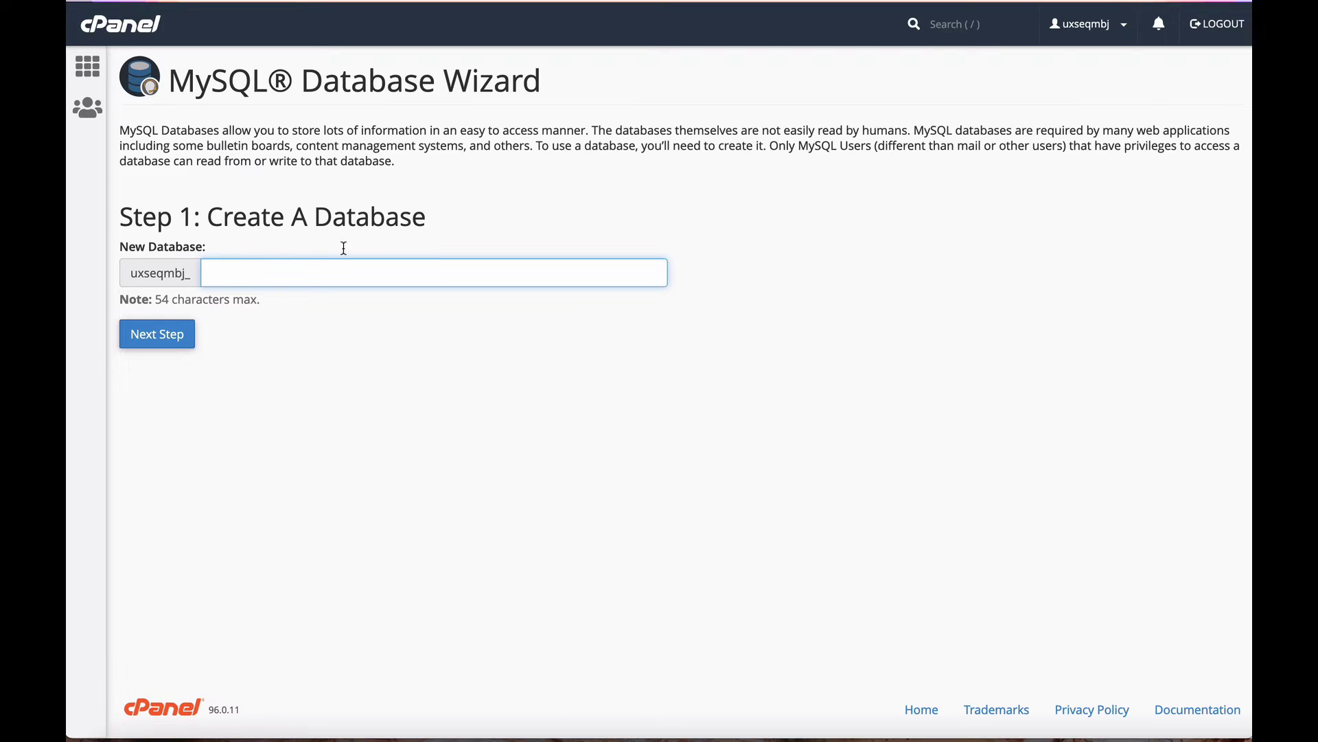
{"action": "type", "text": "wchat"}
{"action": "left_click", "coordinate": [171, 338]}
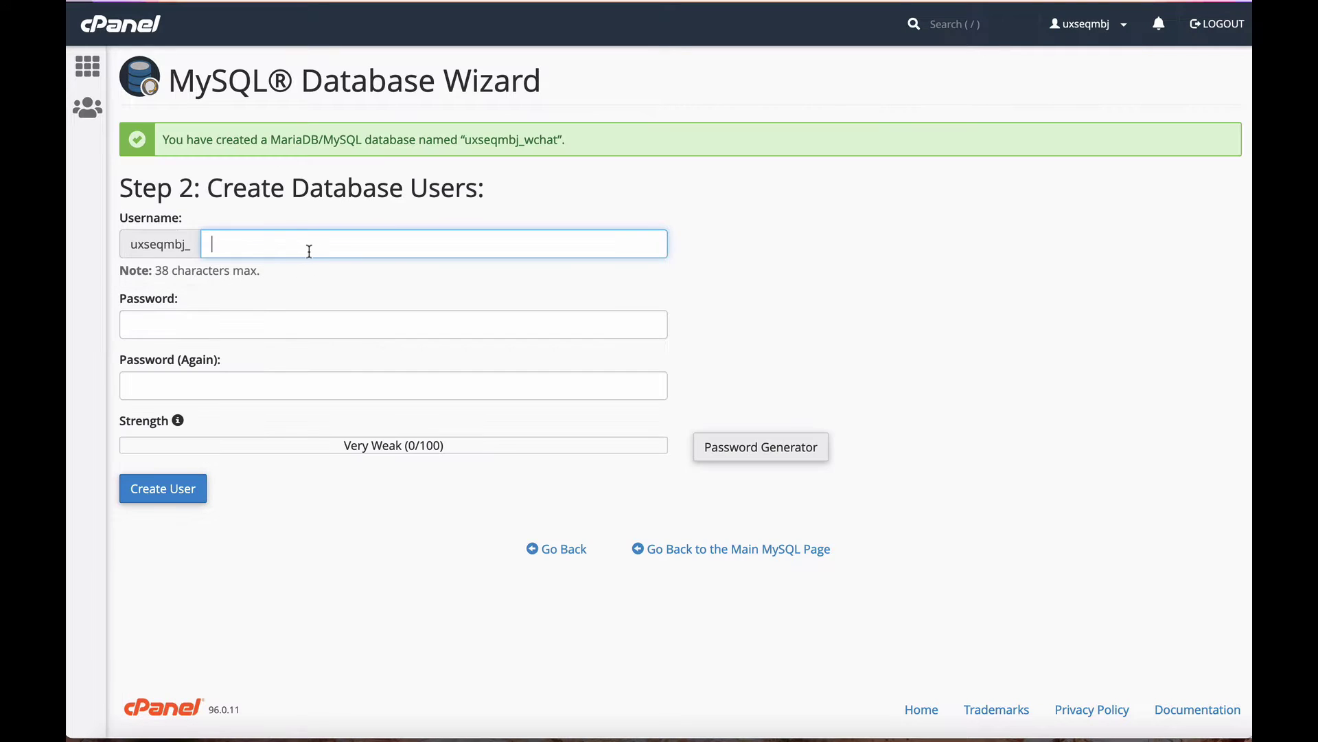
Step: Create the wchat database user with a generated strong password
{"action": "type", "text": "wchat"}
{"action": "key", "text": "ctrl+minus"}
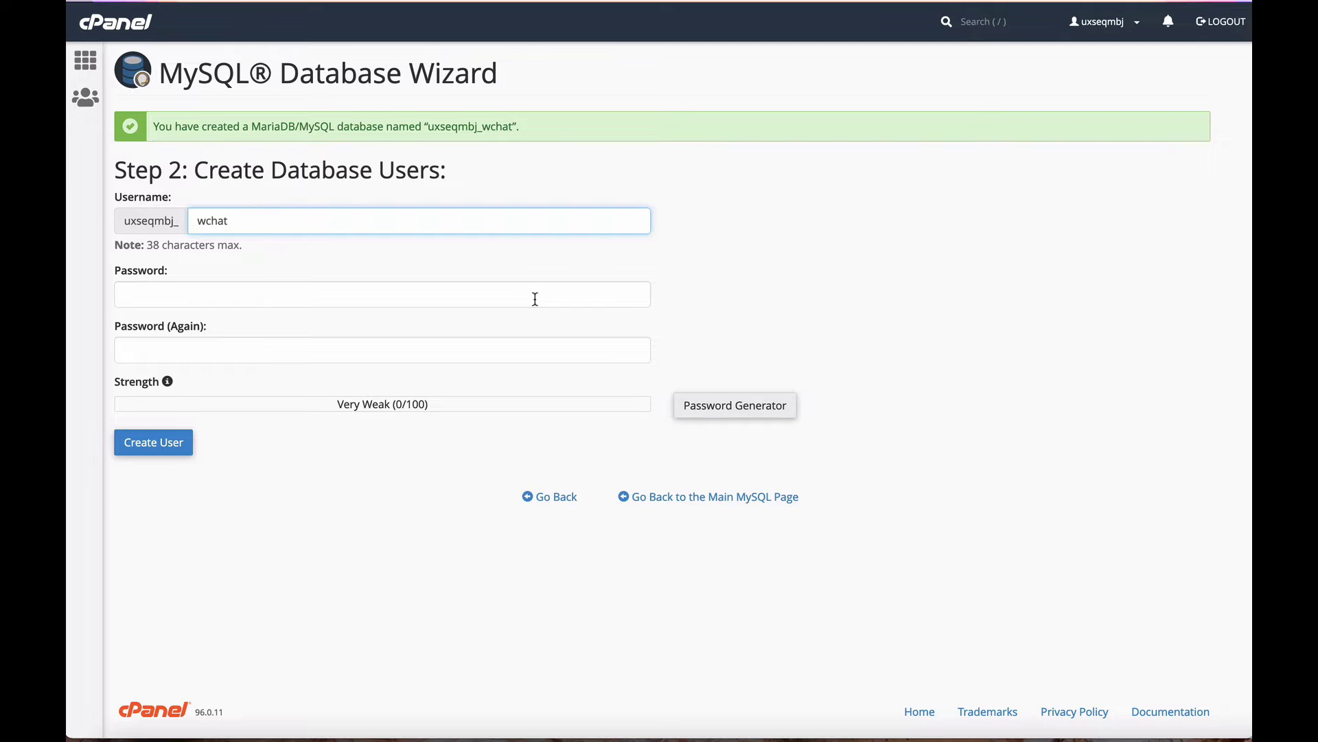
{"action": "left_click", "coordinate": [761, 450]}
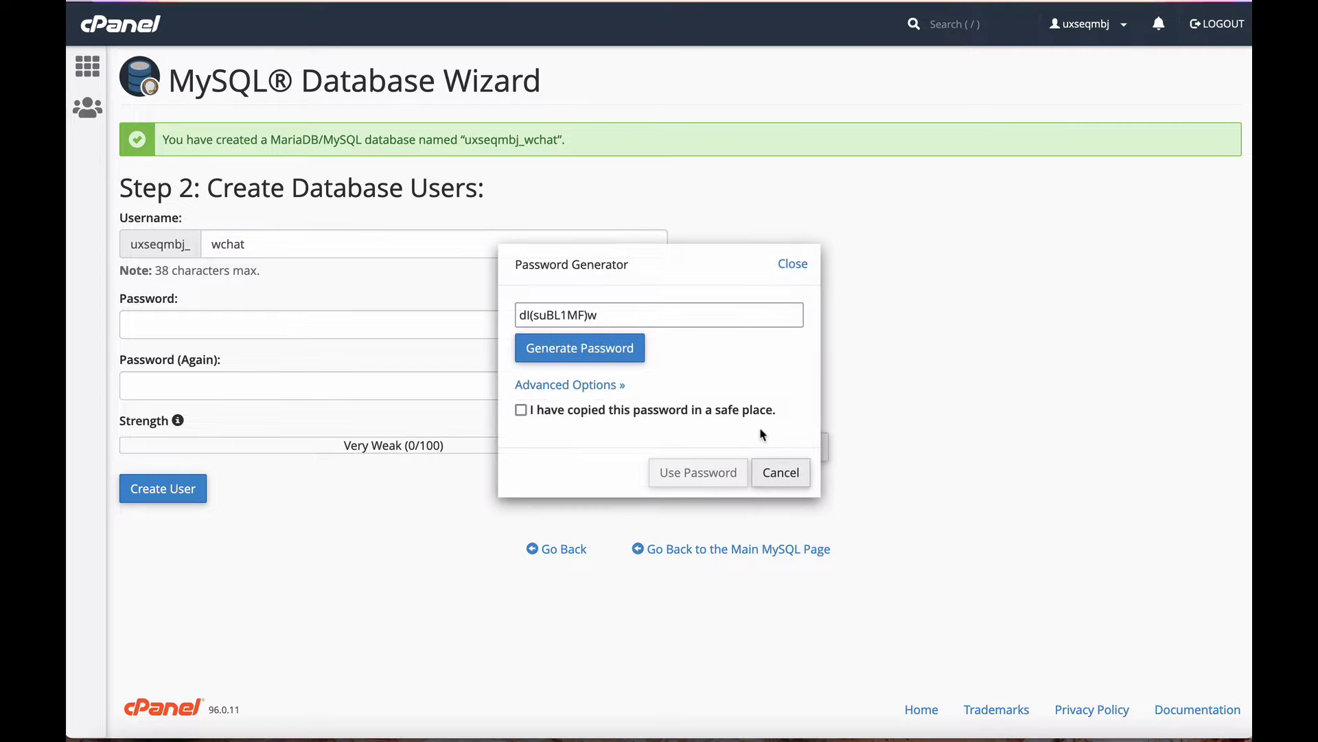
{"action": "left_click", "coordinate": [630, 315]}
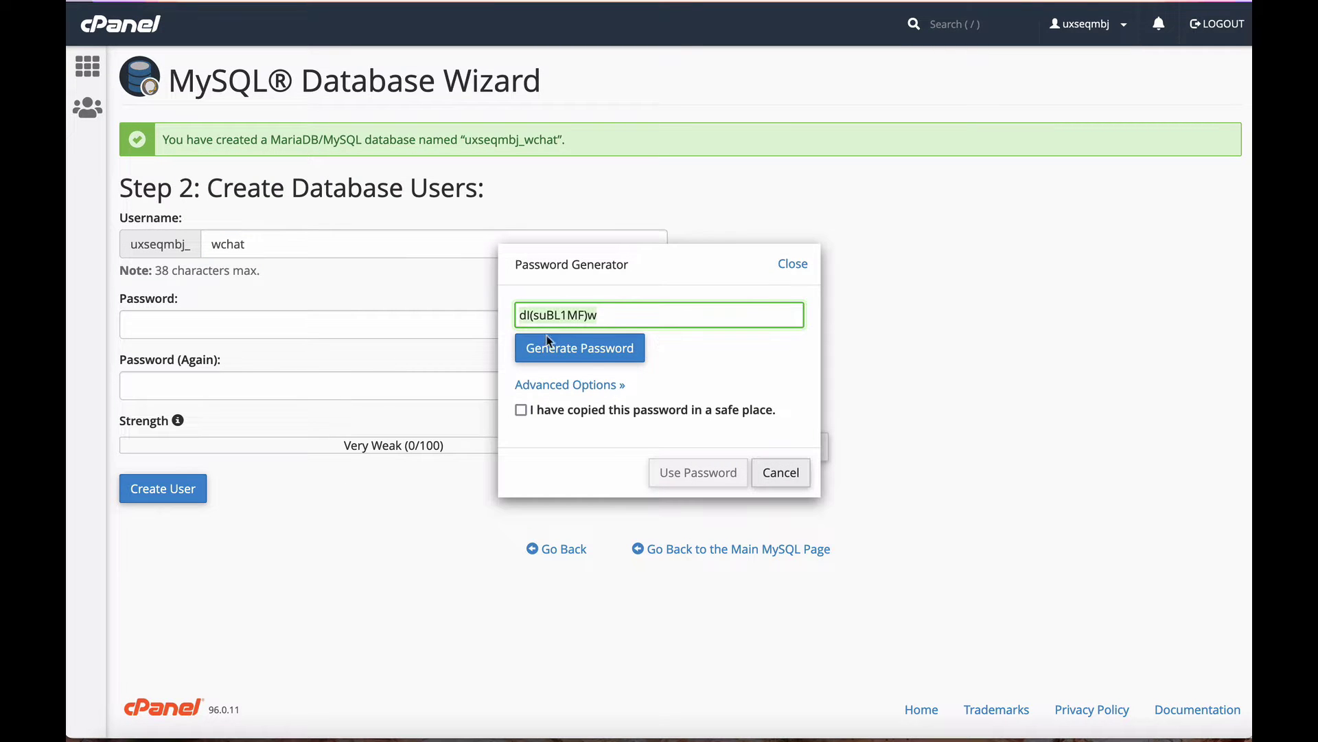
{"action": "left_click", "coordinate": [549, 413]}
{"action": "left_click", "coordinate": [696, 472]}
{"action": "left_click", "coordinate": [167, 490]}
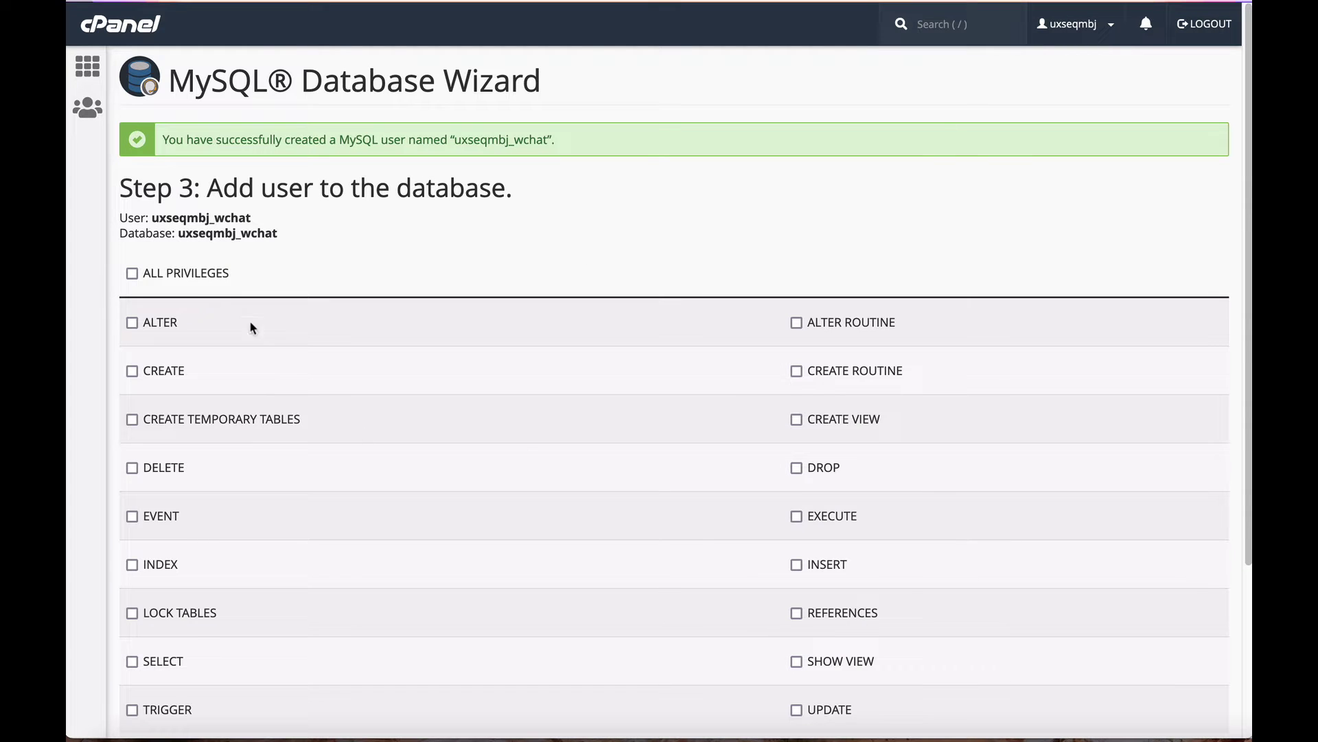
Step: Grant the user ALL PRIVILEGES on the wchat database and copy the user name
{"action": "left_click", "coordinate": [182, 274]}
{"action": "scroll", "coordinate": [471, 443], "scroll_direction": "down", "scroll_amount": 3}
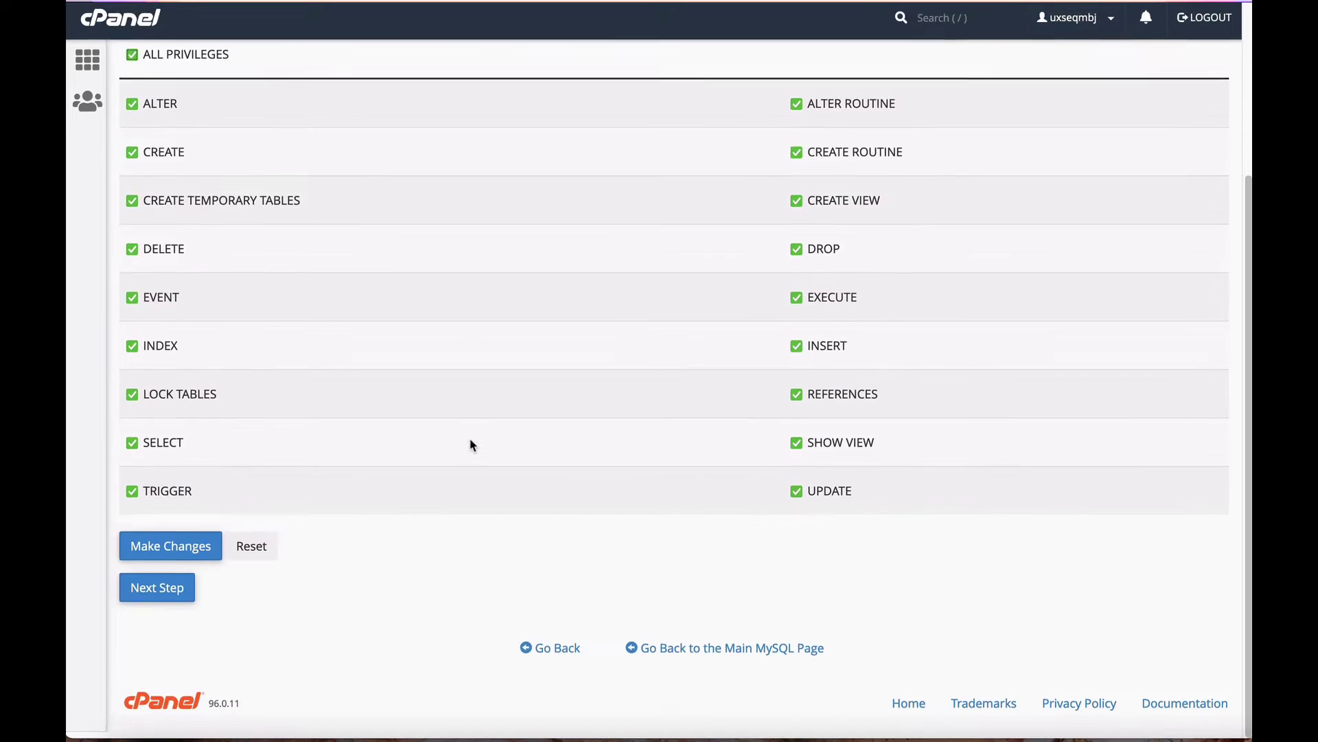
{"action": "left_click", "coordinate": [179, 556]}
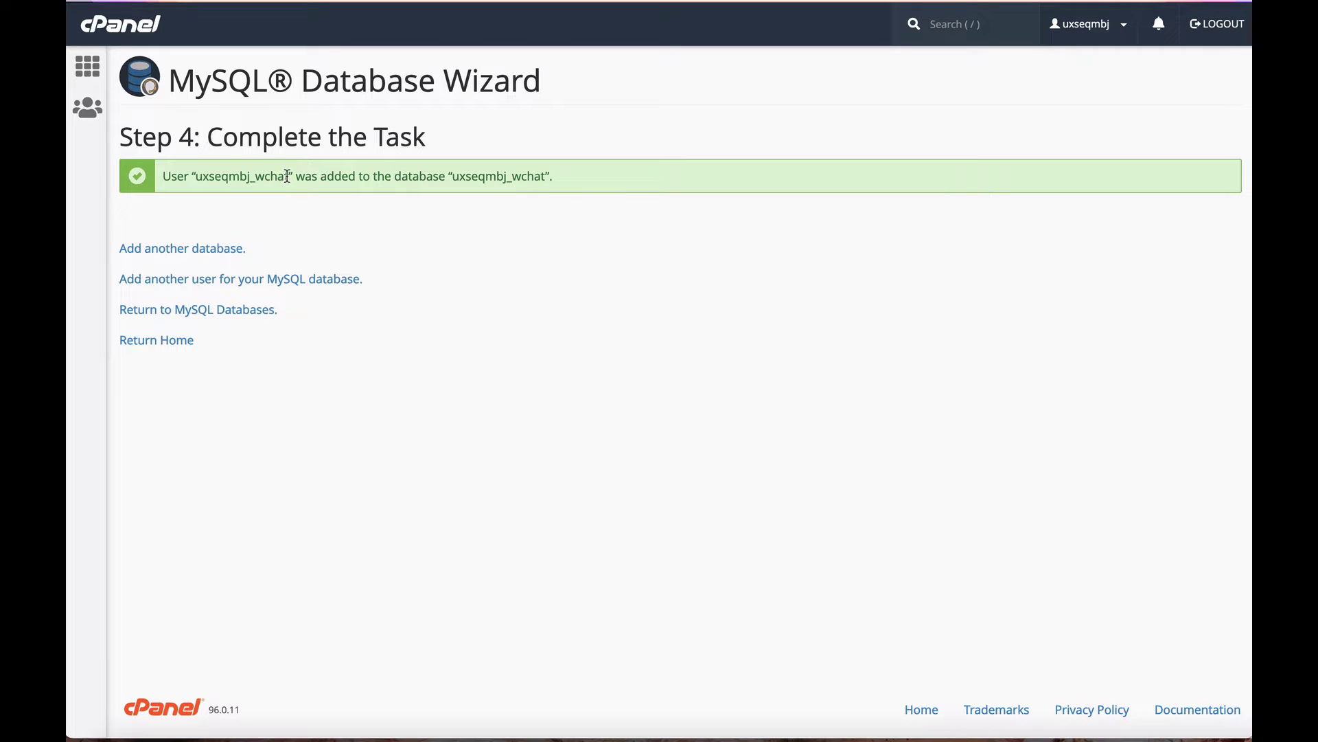
{"action": "left_click_drag", "start_coordinate": [287, 176], "coordinate": [195, 174]}
{"action": "key", "text": "ctrl+c"}
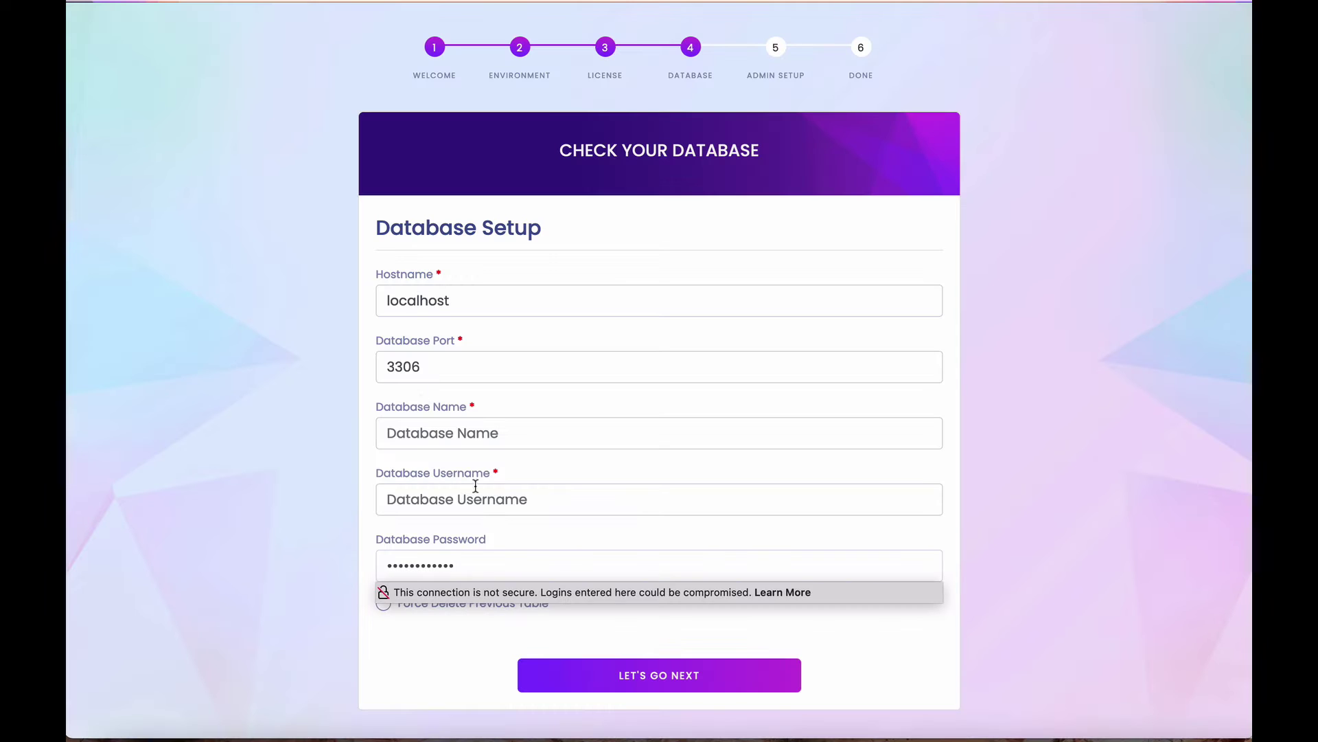
Step: Enter the wchat database credentials, submit them, and decline the browser's save-password prompt
{"action": "left_click", "coordinate": [487, 433]}
{"action": "key", "text": "ctrl+v"}
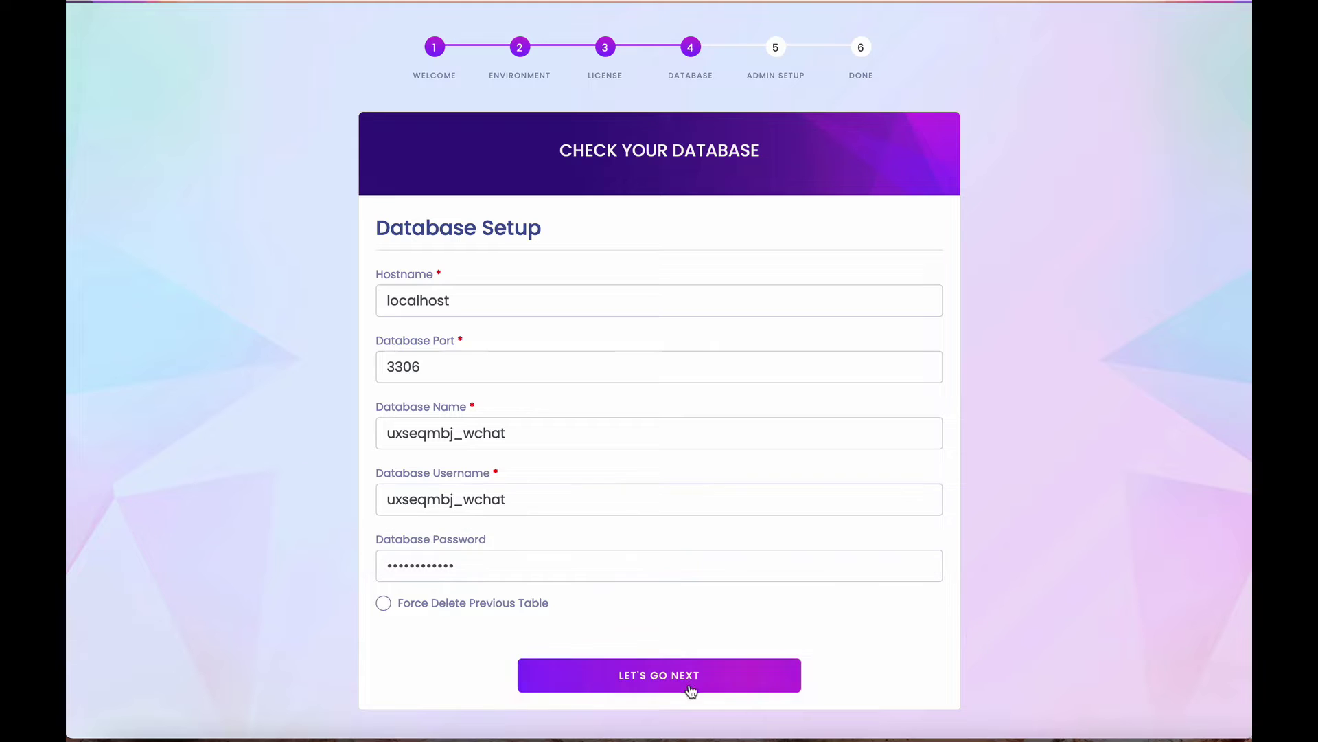
{"action": "left_click", "coordinate": [672, 674]}
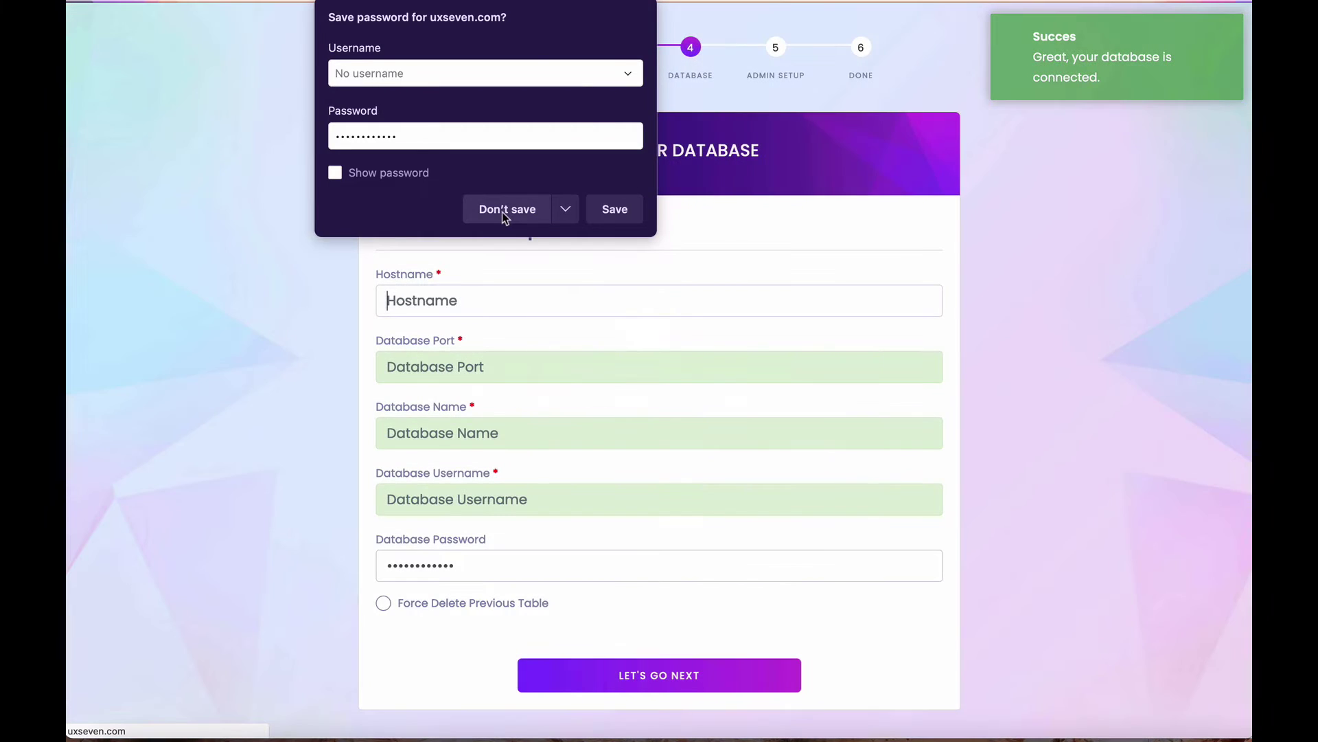
{"action": "left_click", "coordinate": [508, 212]}
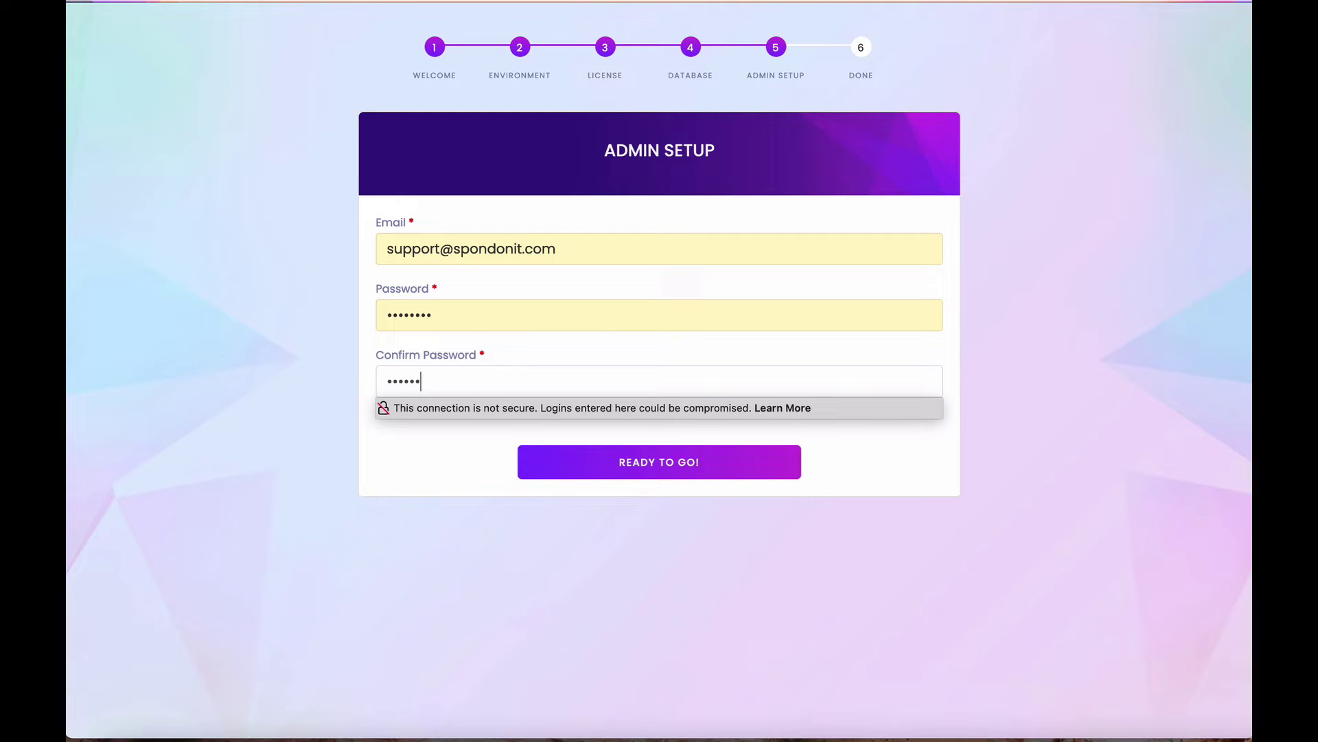
Step: Enter the super admin email and password and run the installation
{"action": "type", "text": "78"}
{"action": "left_click", "coordinate": [423, 484]}
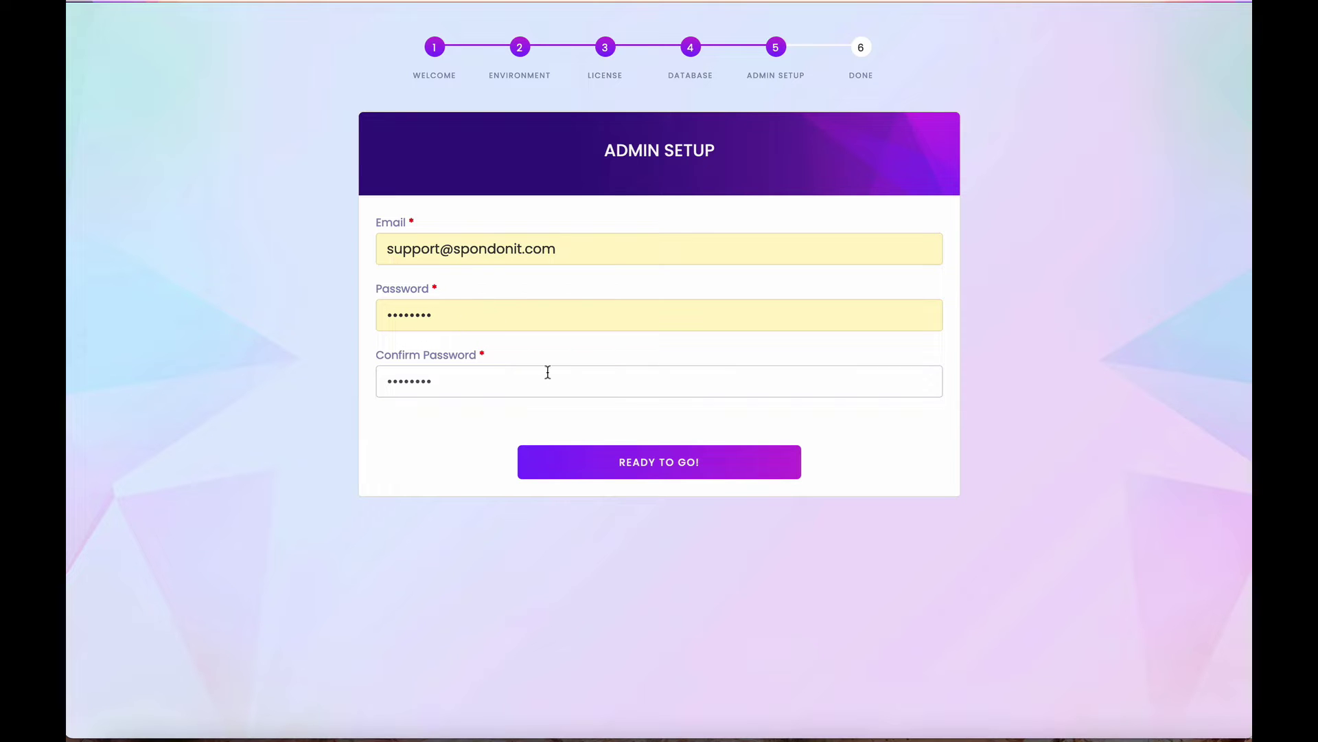
{"action": "left_click", "coordinate": [670, 469]}
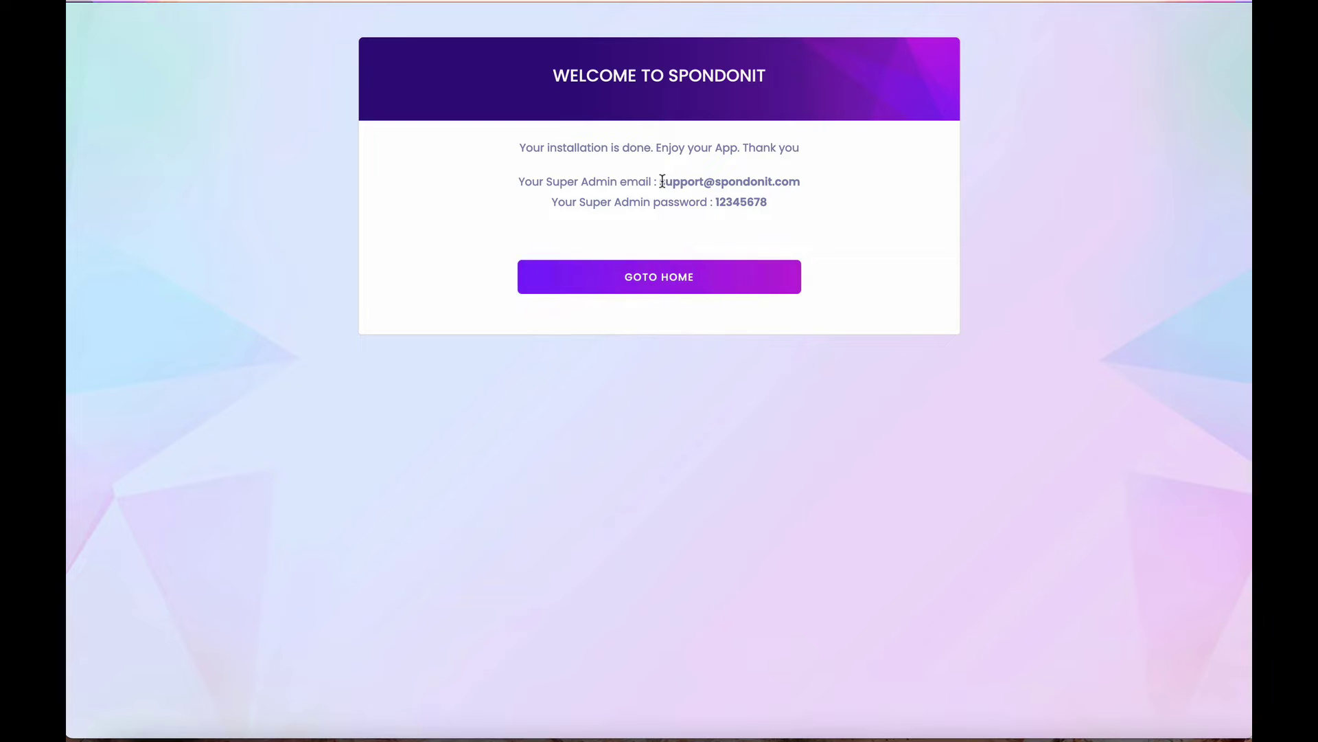
Step: Note the super admin login details and go to the app's home page
{"action": "left_click_drag", "start_coordinate": [660, 181], "coordinate": [802, 188]}
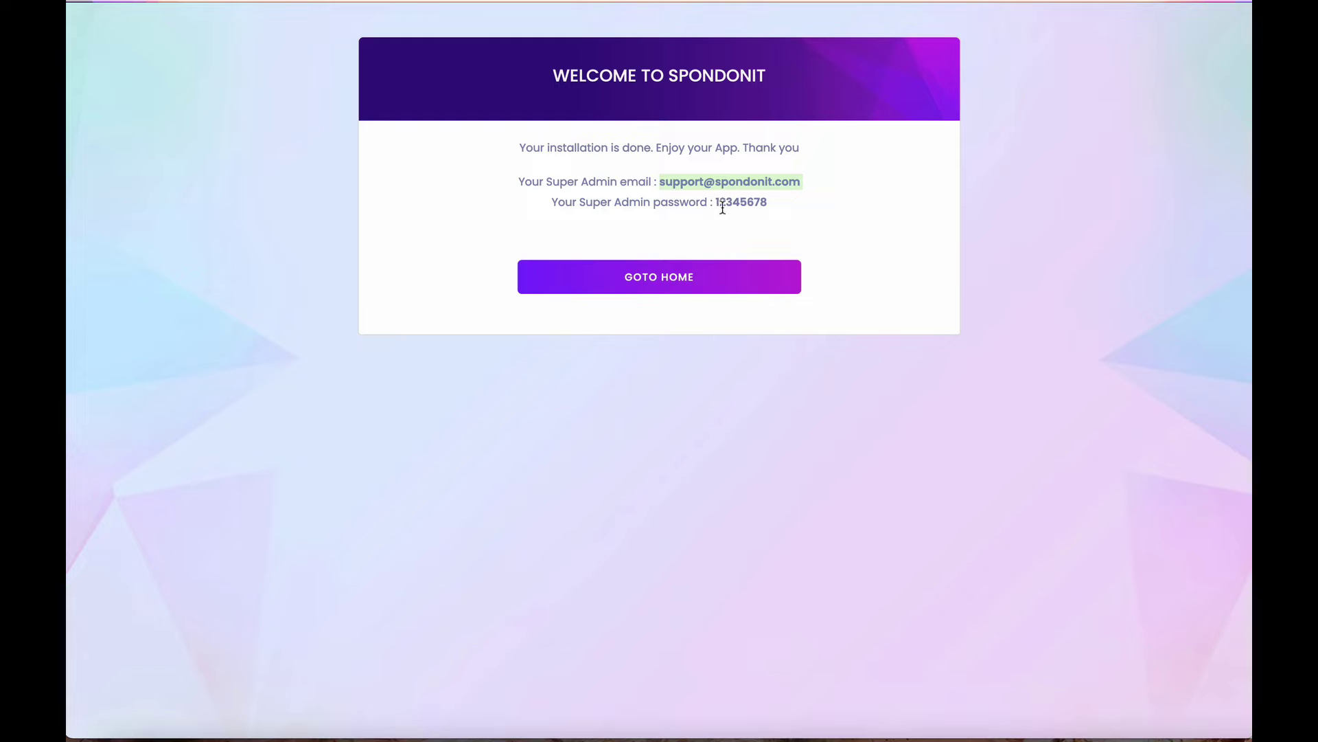
{"action": "left_click_drag", "start_coordinate": [723, 207], "coordinate": [530, 145]}
{"action": "left_click", "coordinate": [604, 234]}
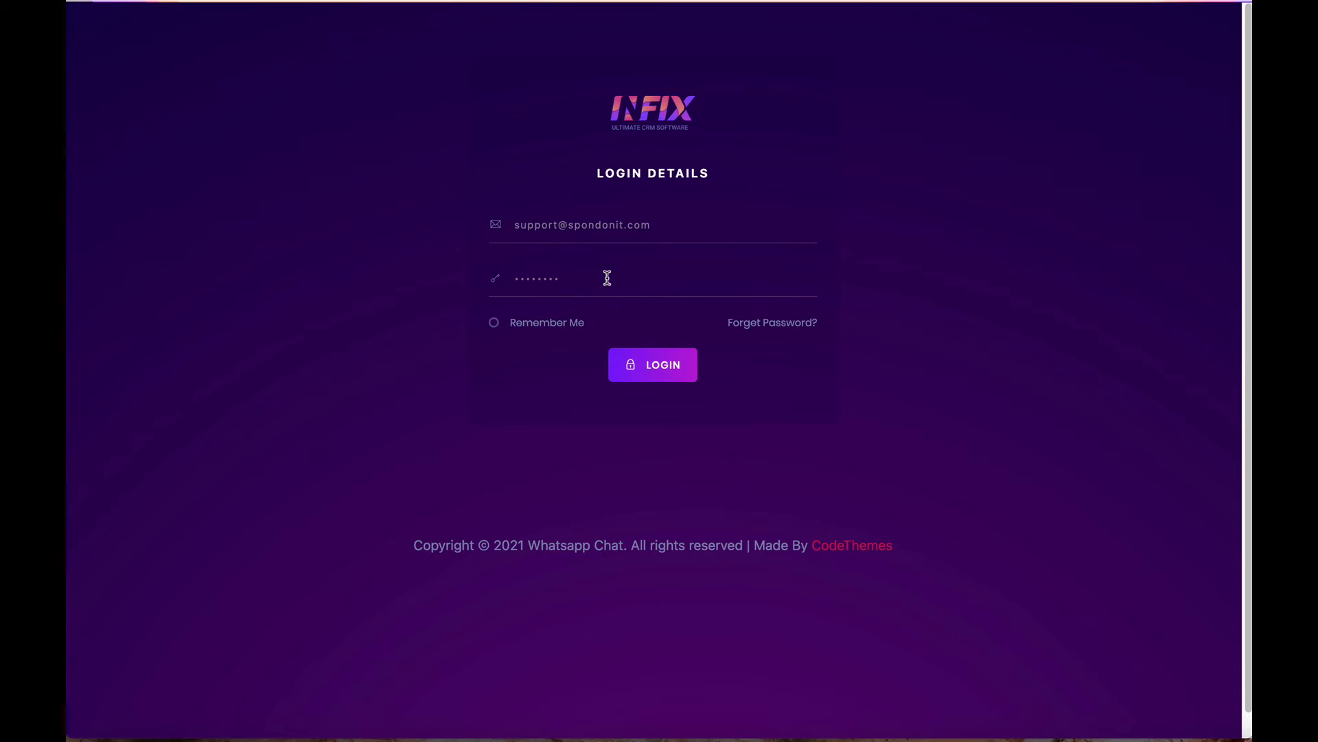
Step: Log in as the super admin to reach the dashboard showing Total User 1 and Total Agent 1
{"action": "left_click", "coordinate": [606, 277]}
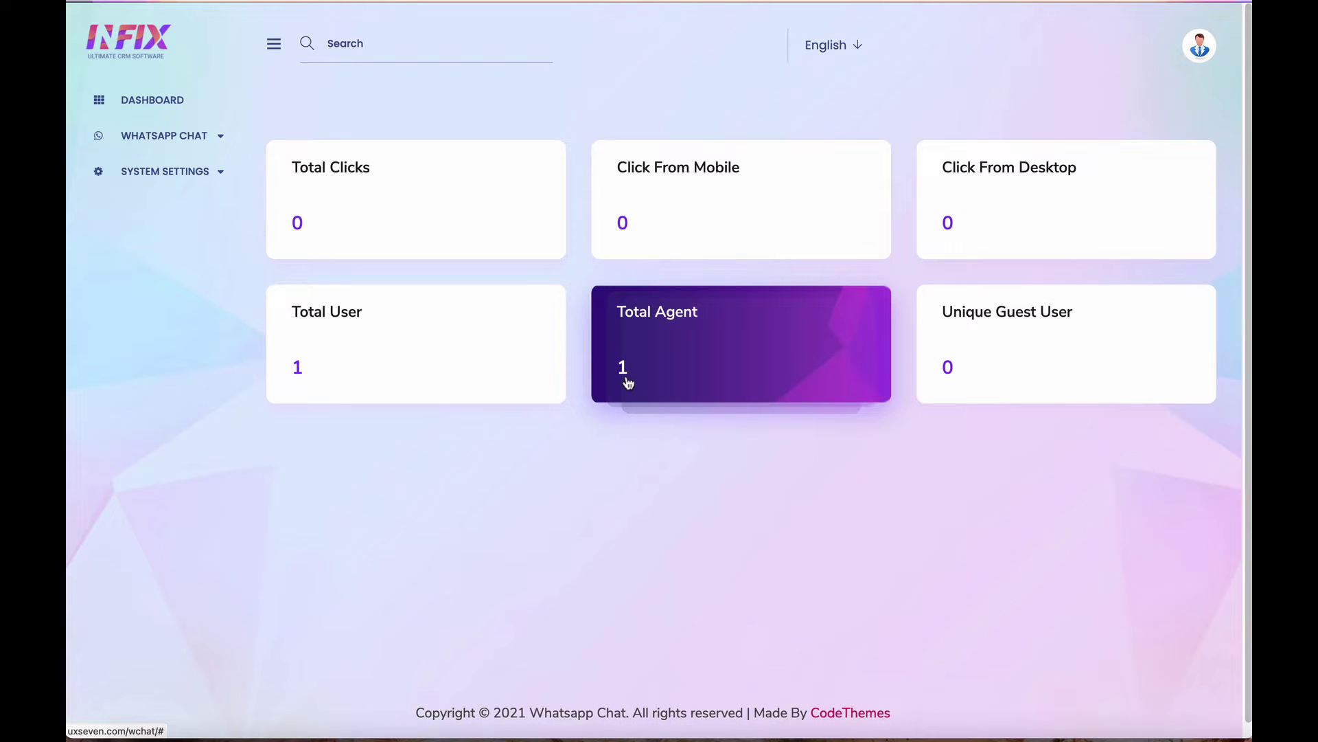
Step: Go to System Settings > General Settings to show the embed script and View Settings
{"action": "left_click", "coordinate": [195, 177]}
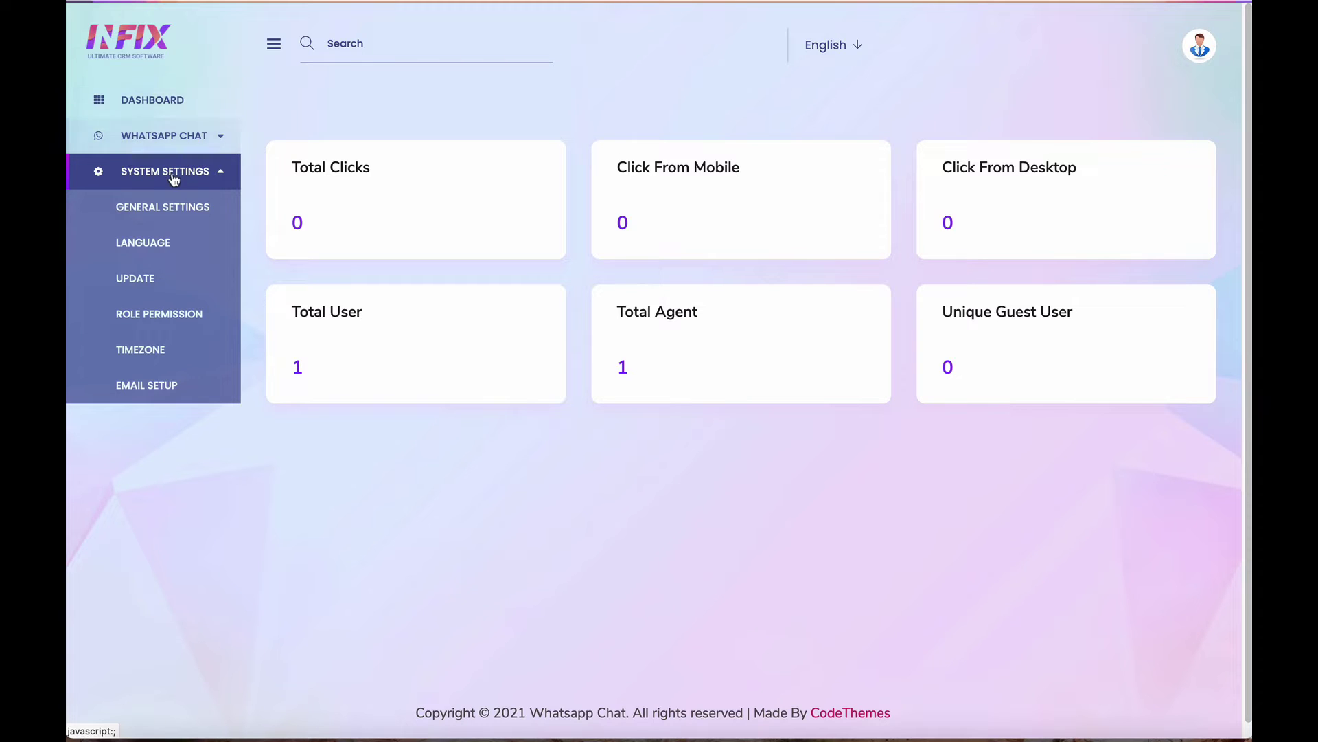
{"action": "left_click", "coordinate": [192, 140]}
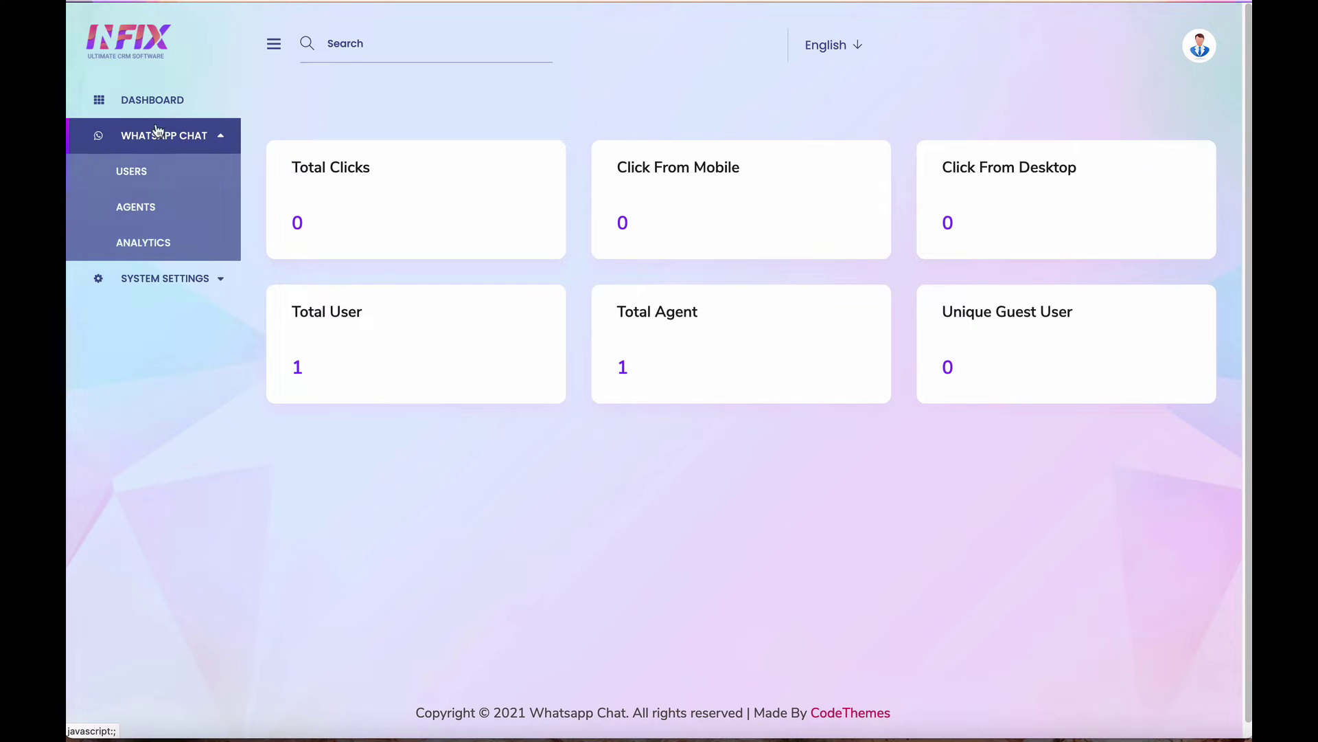
{"action": "left_click", "coordinate": [201, 278]}
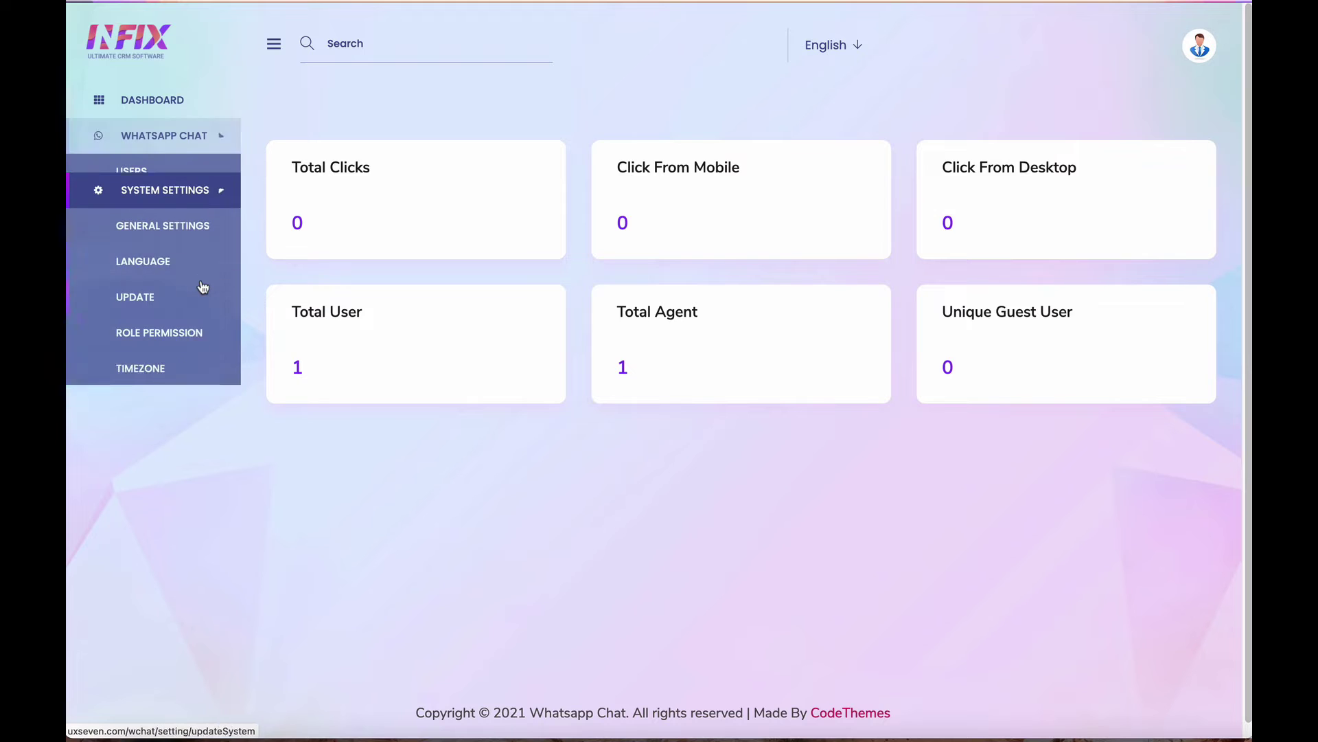
{"action": "left_click", "coordinate": [159, 208]}
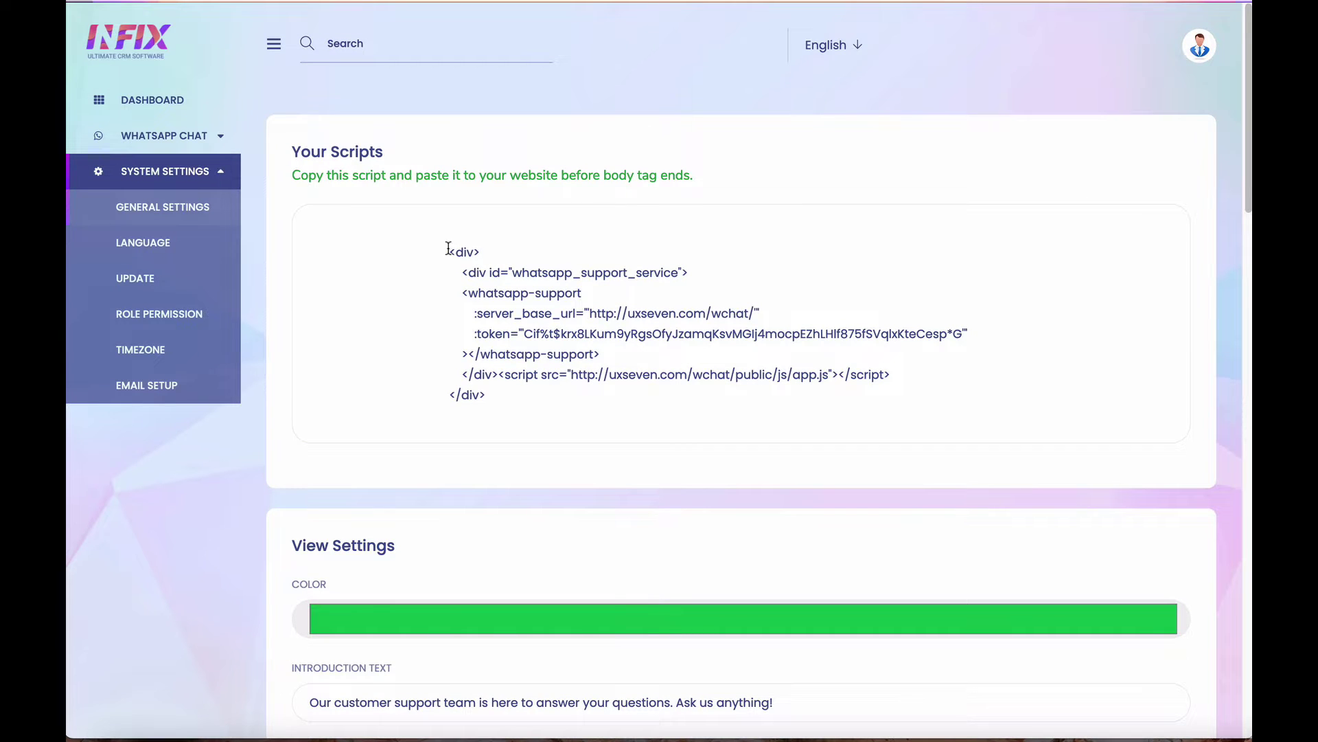
{"action": "left_click_drag", "start_coordinate": [448, 251], "coordinate": [593, 416]}
{"action": "left_click", "coordinate": [593, 415]}
{"action": "left_click_drag", "start_coordinate": [480, 427], "coordinate": [281, 221]}
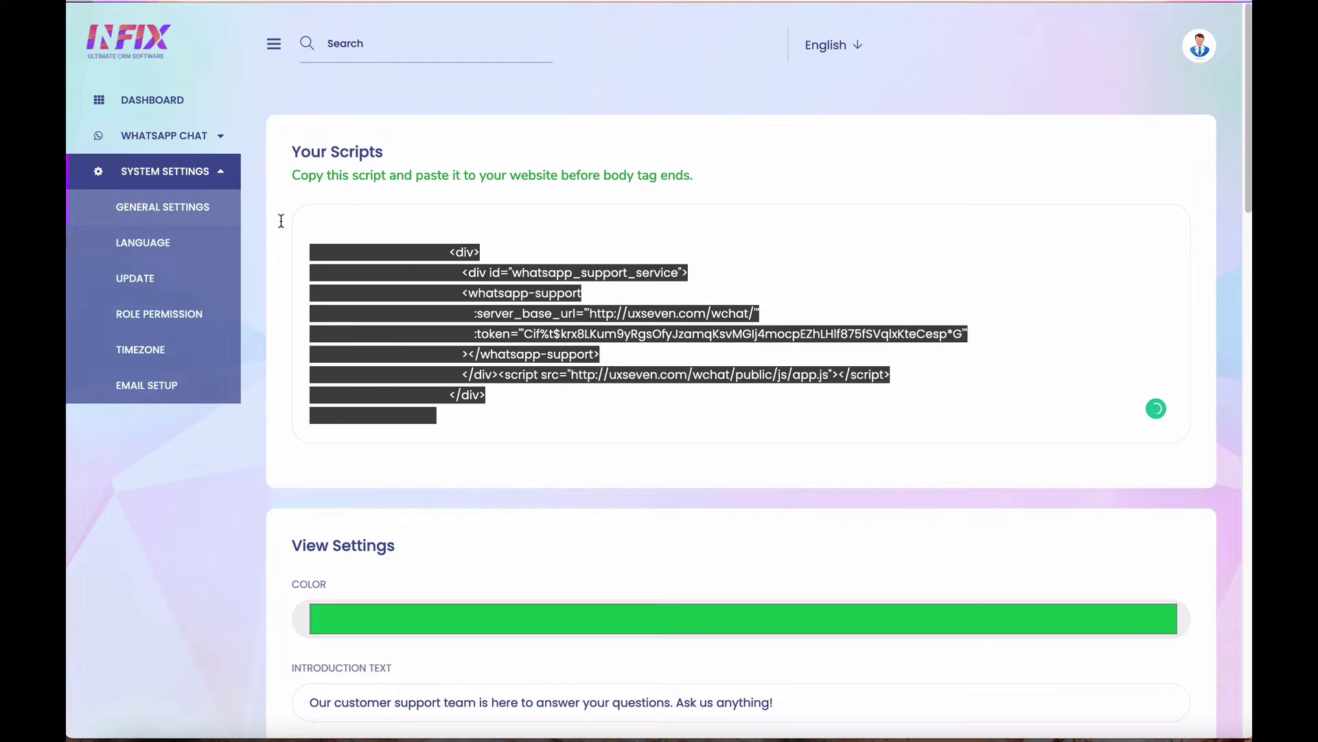
{"action": "left_click", "coordinate": [489, 280]}
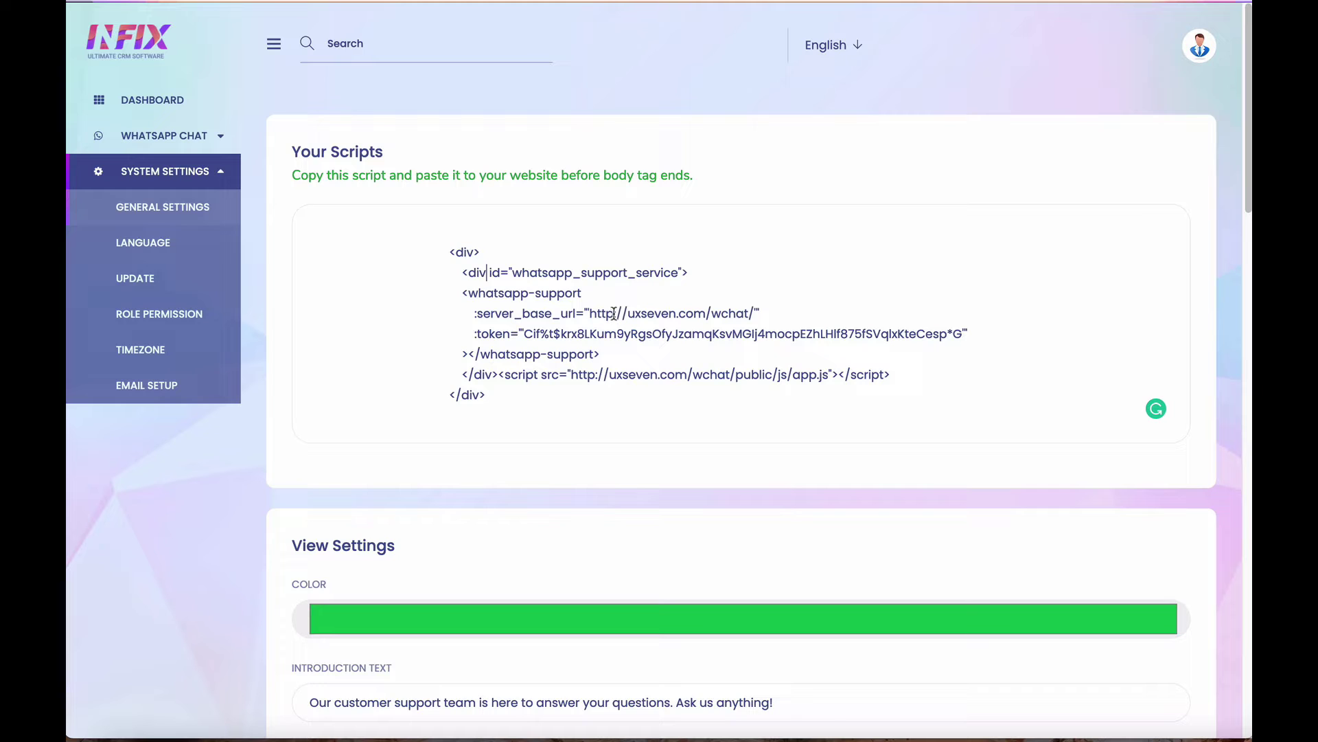
{"action": "left_click_drag", "start_coordinate": [613, 314], "coordinate": [589, 314]}
{"action": "left_click", "coordinate": [611, 315]}
{"action": "left_click_drag", "start_coordinate": [615, 315], "coordinate": [592, 314]}
Step: Reload the settings page at an https address and select https in the embed script's server URL
{"action": "left_click", "coordinate": [282, 2]}
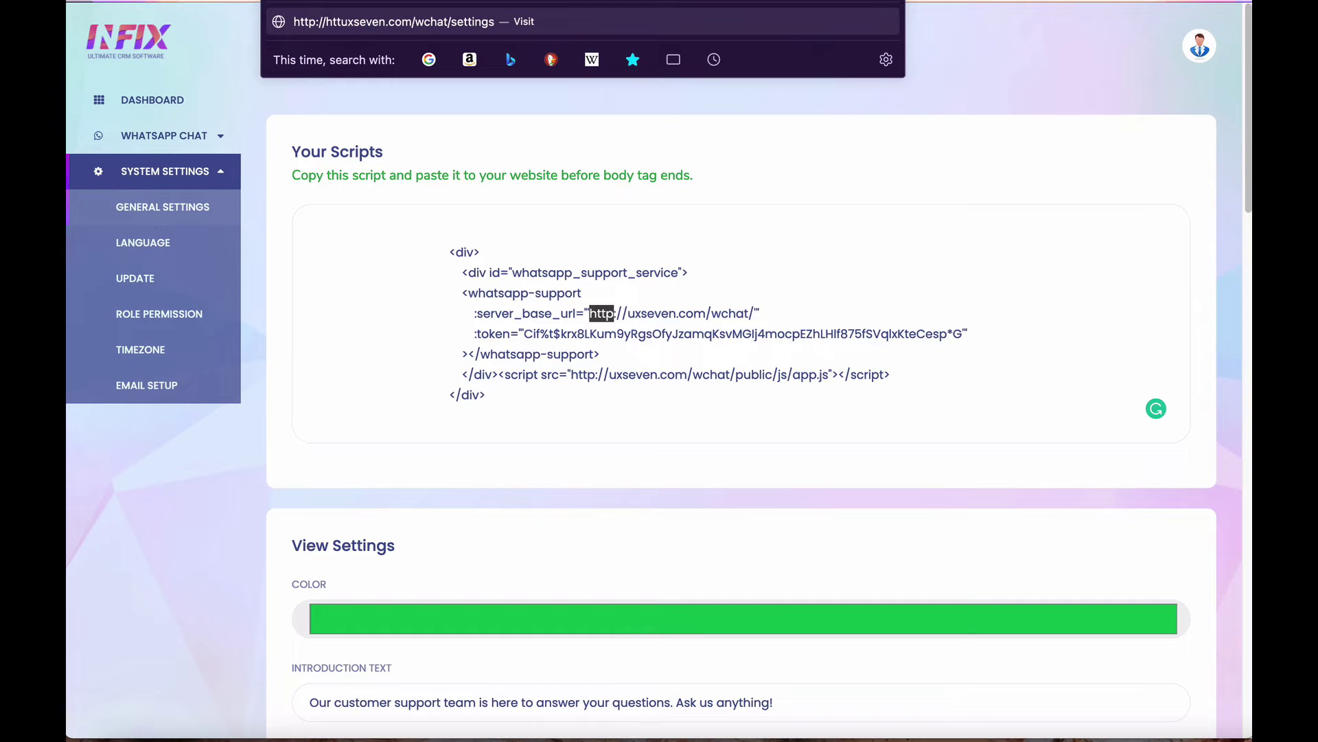
{"action": "type", "text": "s"}
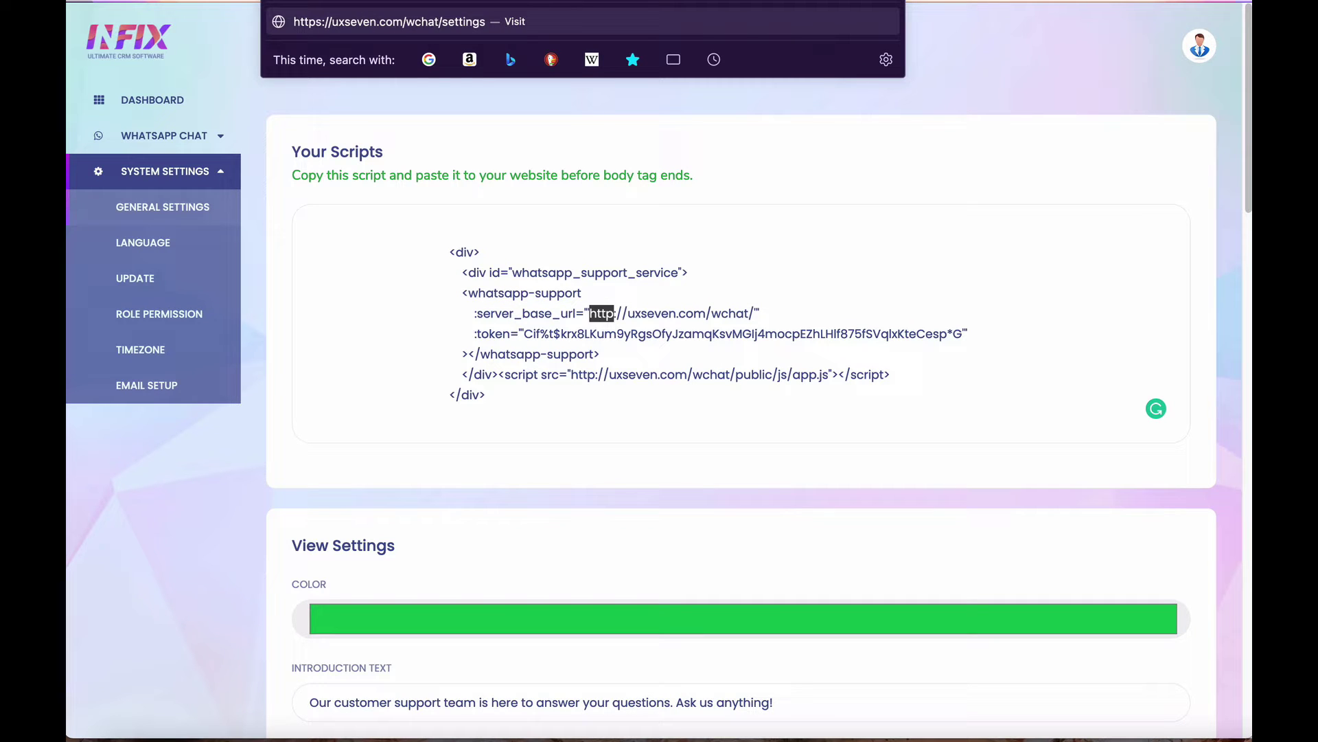
{"action": "key", "text": "Return"}
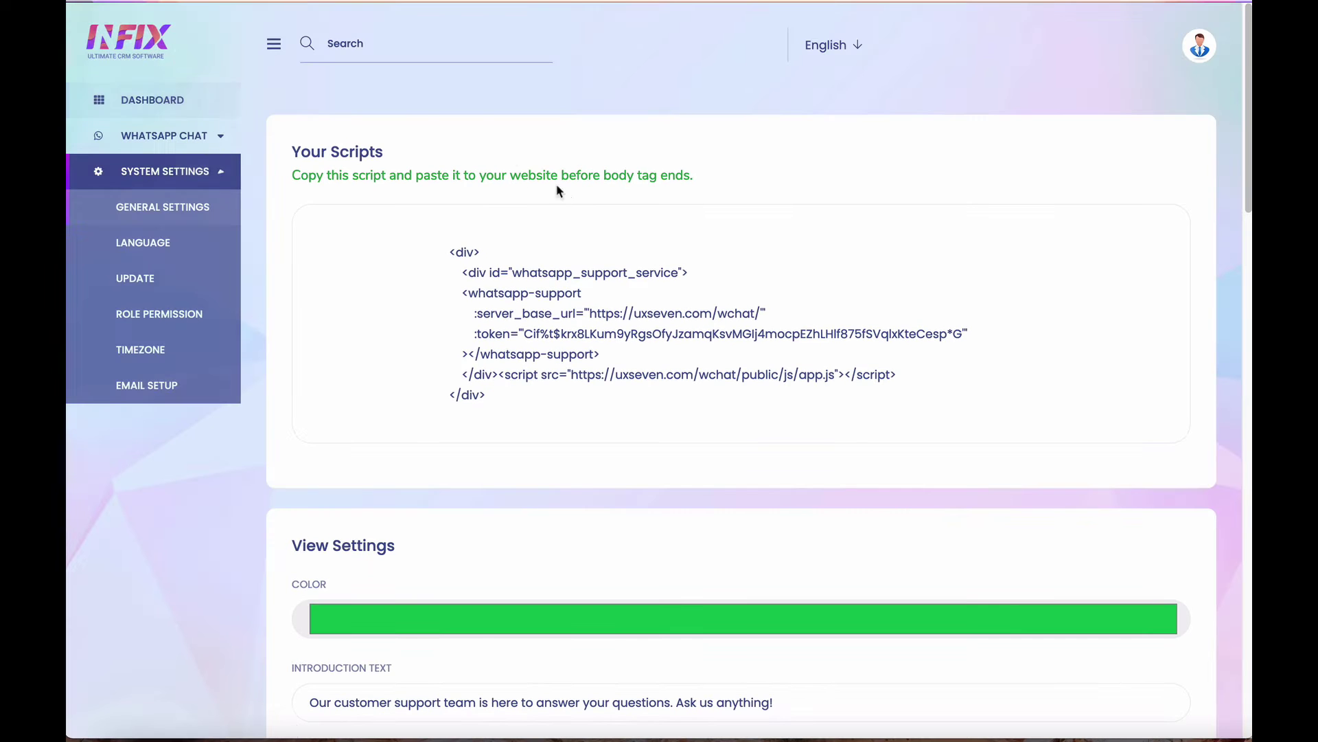
{"action": "left_click_drag", "start_coordinate": [620, 314], "coordinate": [589, 314]}
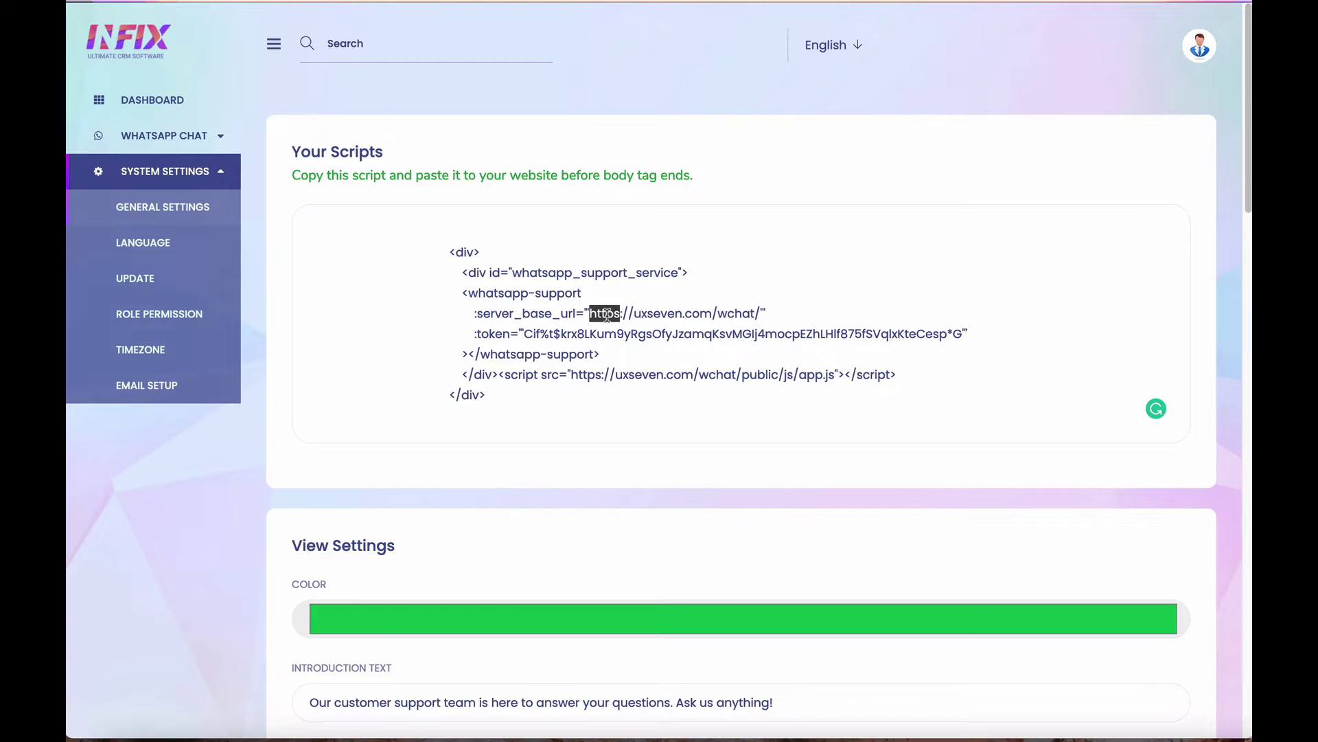
{"action": "scroll", "coordinate": [585, 312], "scroll_direction": "down", "scroll_amount": 5}
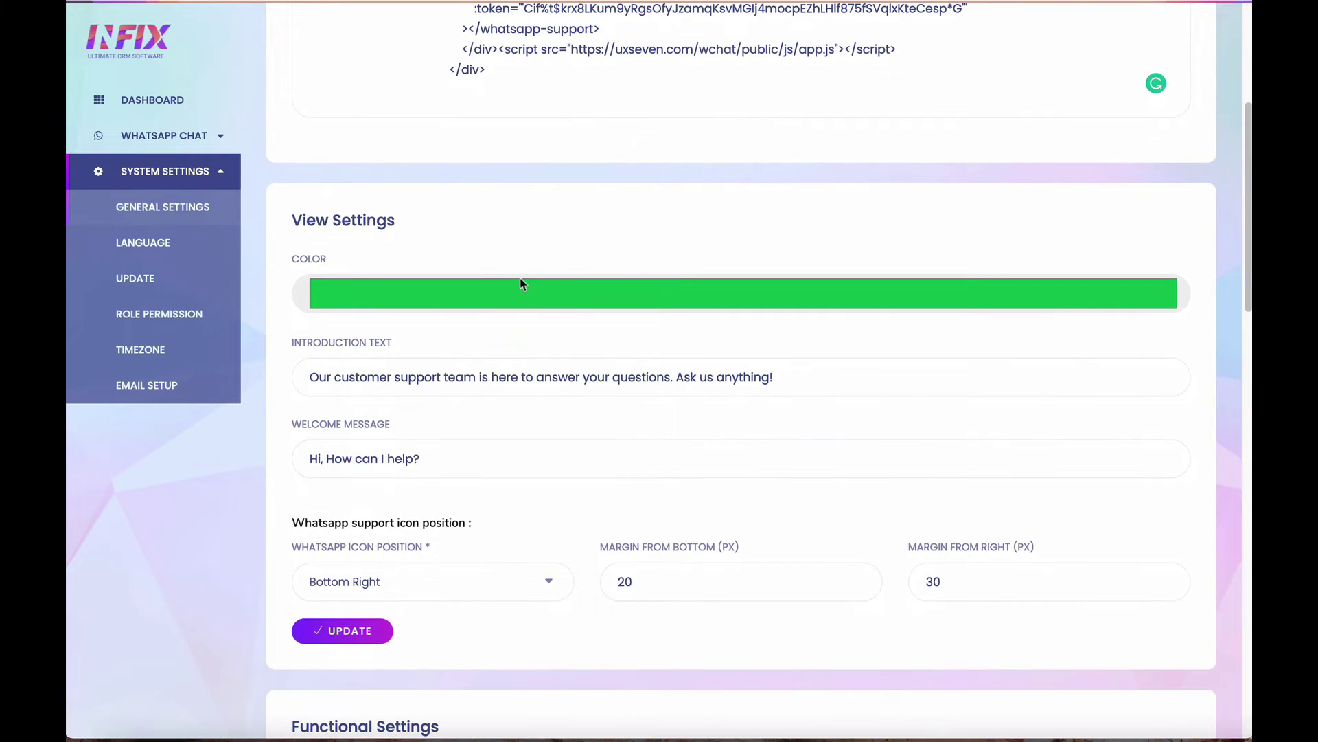
{"action": "left_click_drag", "start_coordinate": [537, 377], "coordinate": [355, 377]}
{"action": "left_click_drag", "start_coordinate": [461, 469], "coordinate": [310, 459]}
{"action": "scroll", "coordinate": [422, 451], "scroll_direction": "down", "scroll_amount": 2}
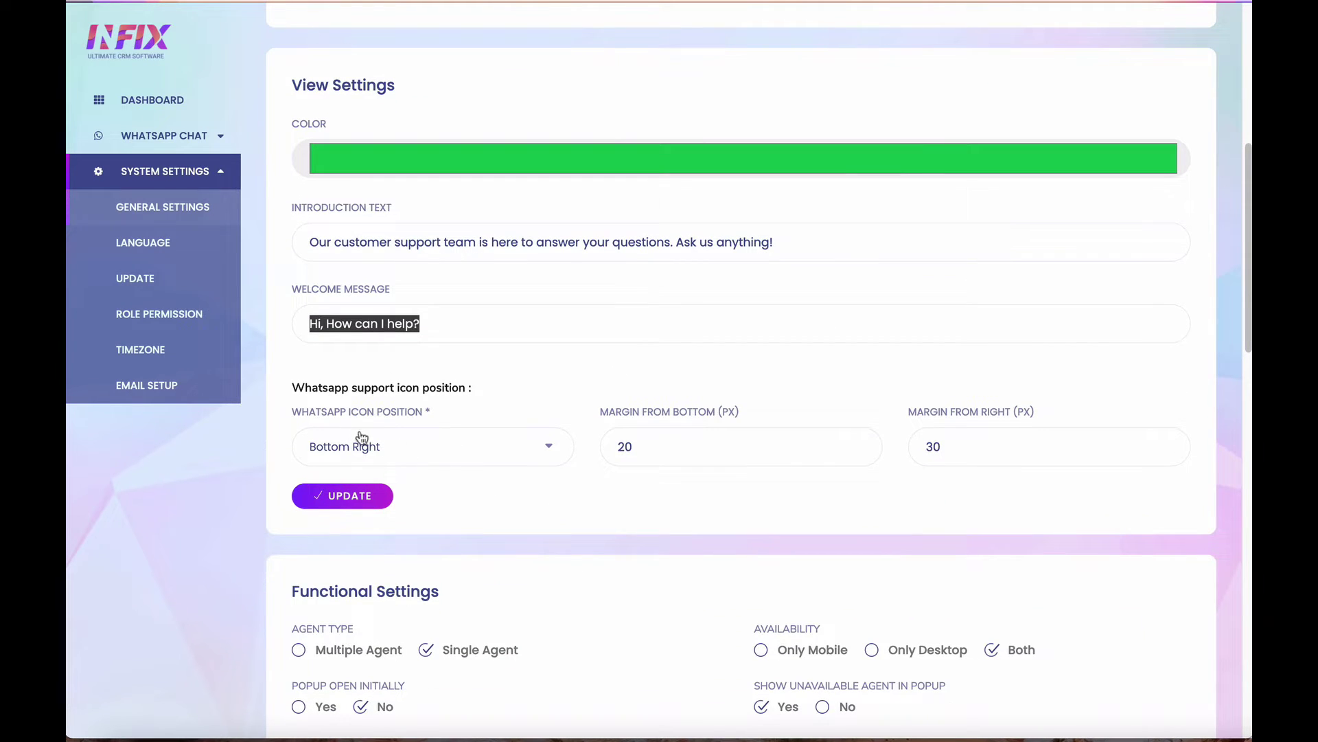
{"action": "scroll", "coordinate": [412, 427], "scroll_direction": "up", "scroll_amount": 1}
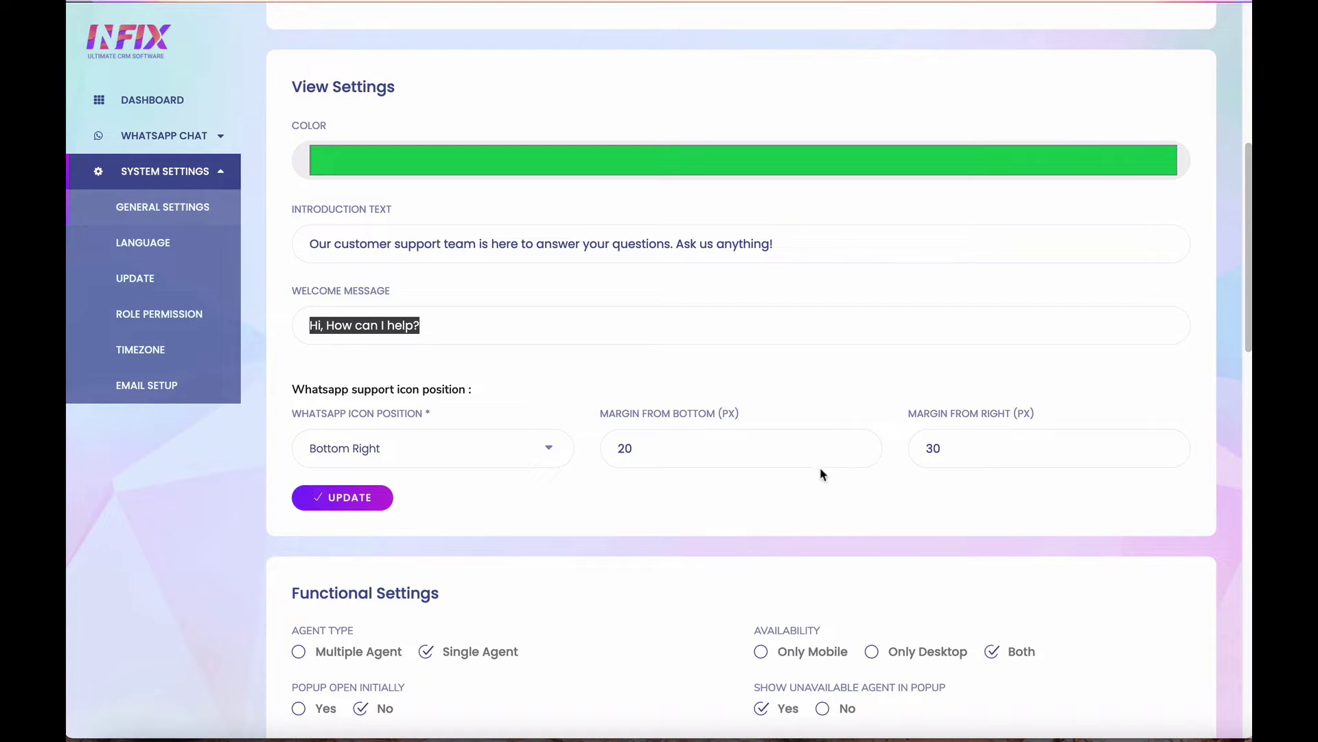
{"action": "scroll", "coordinate": [821, 471], "scroll_direction": "down", "scroll_amount": 3}
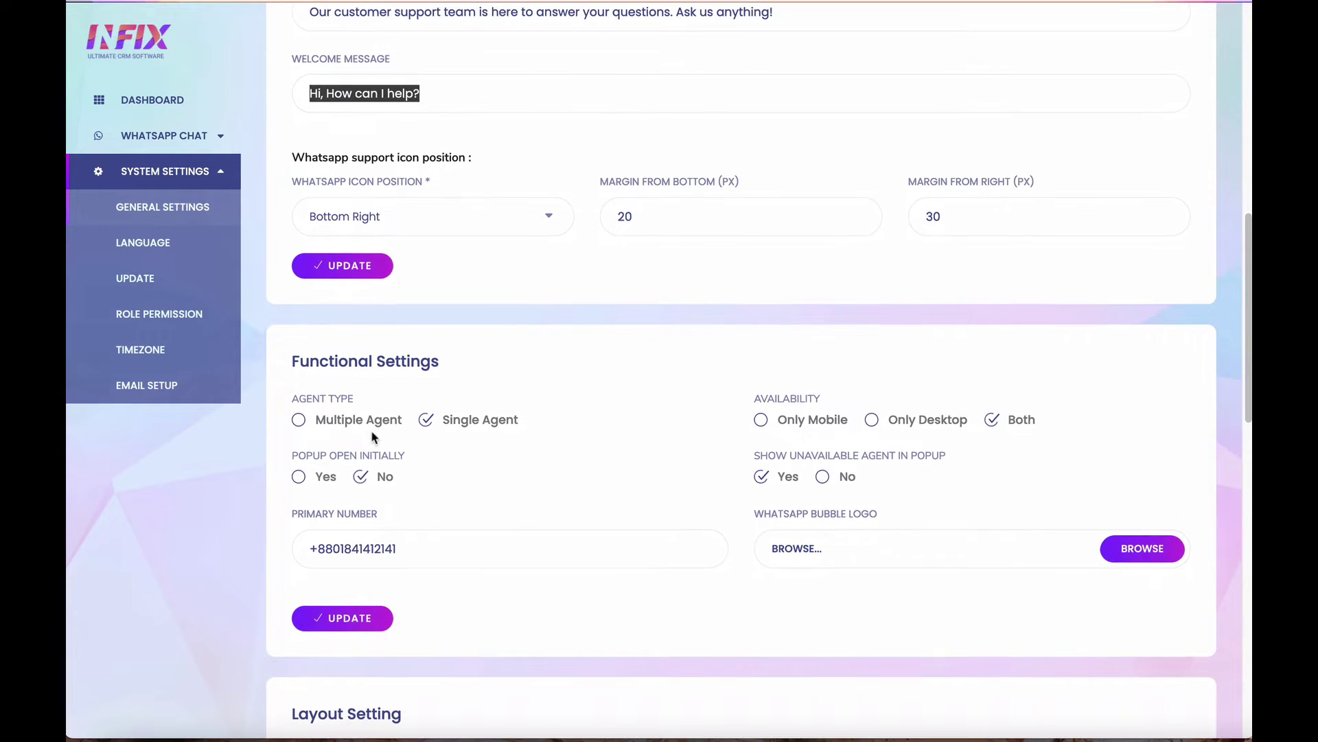
{"action": "scroll", "coordinate": [374, 437], "scroll_direction": "down", "scroll_amount": 1}
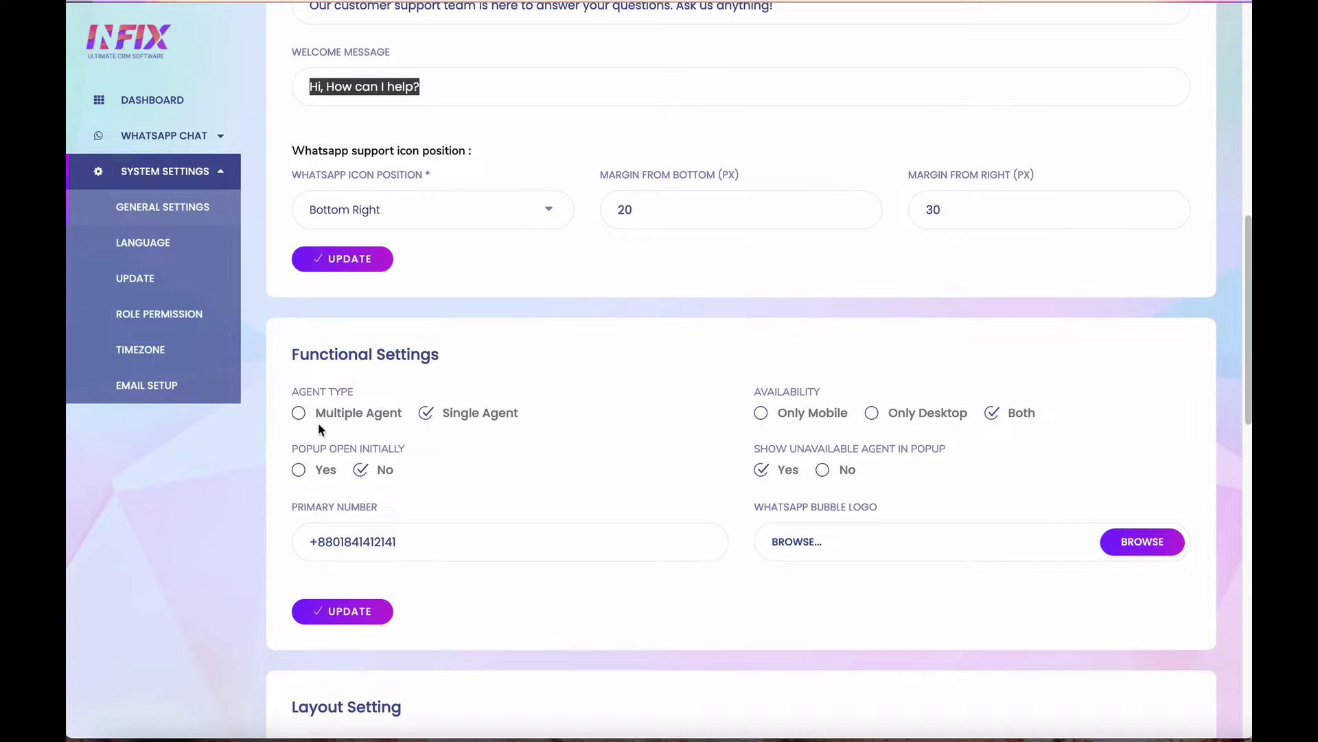
{"action": "scroll", "coordinate": [317, 421], "scroll_direction": "down", "scroll_amount": 1}
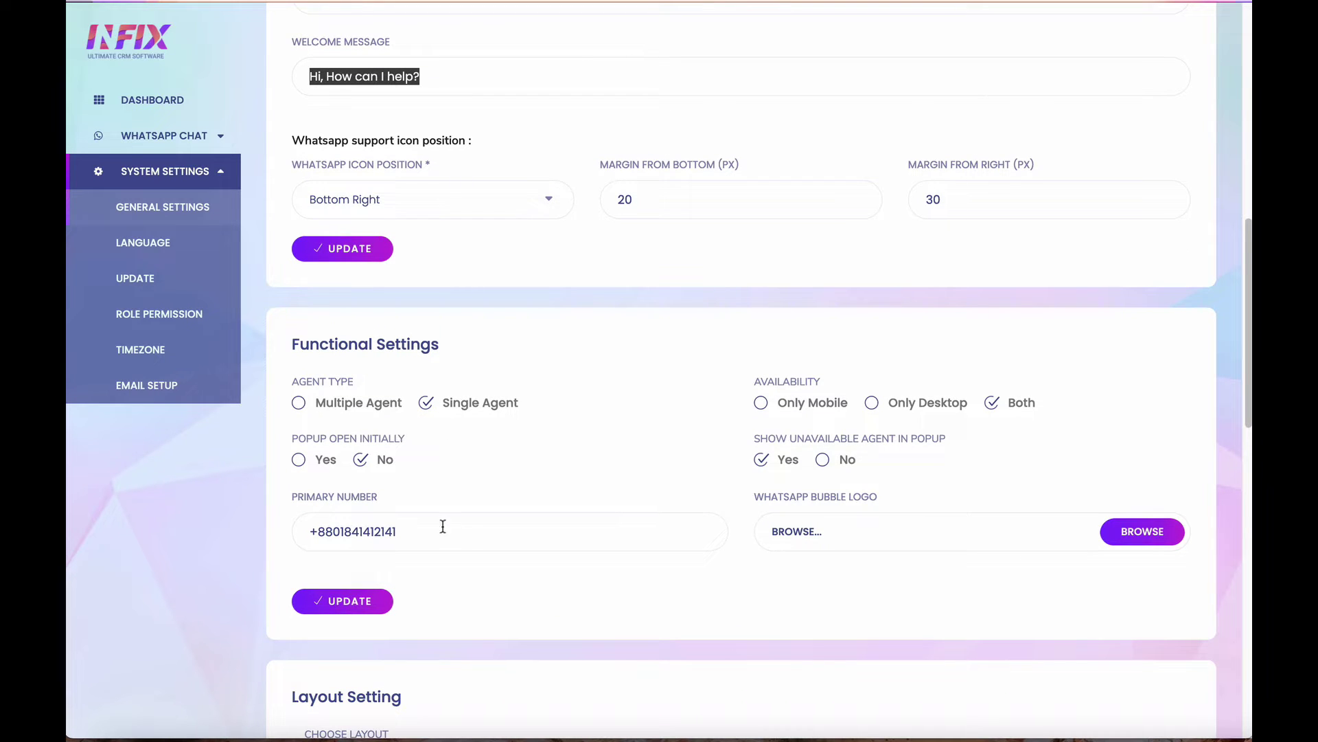
{"action": "left_click_drag", "start_coordinate": [443, 526], "coordinate": [206, 525]}
{"action": "left_click", "coordinate": [325, 412]}
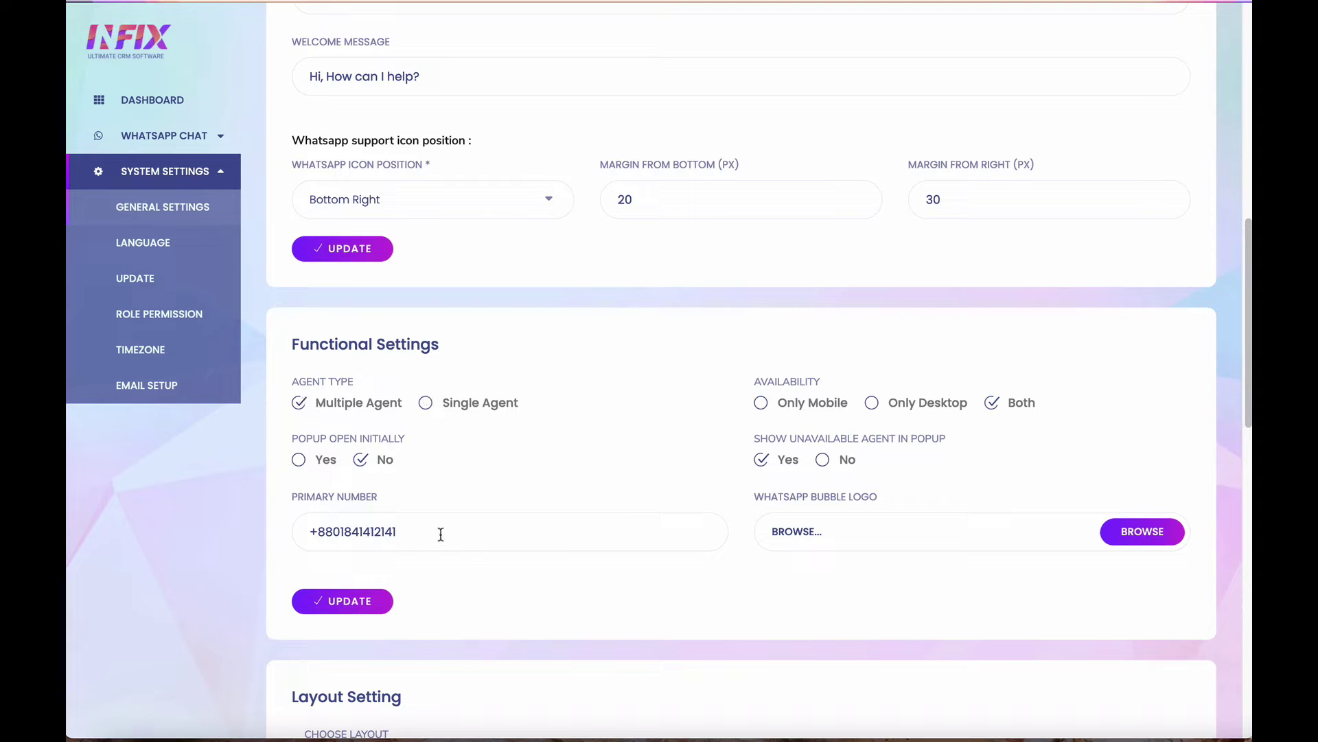
{"action": "left_click", "coordinate": [165, 135]}
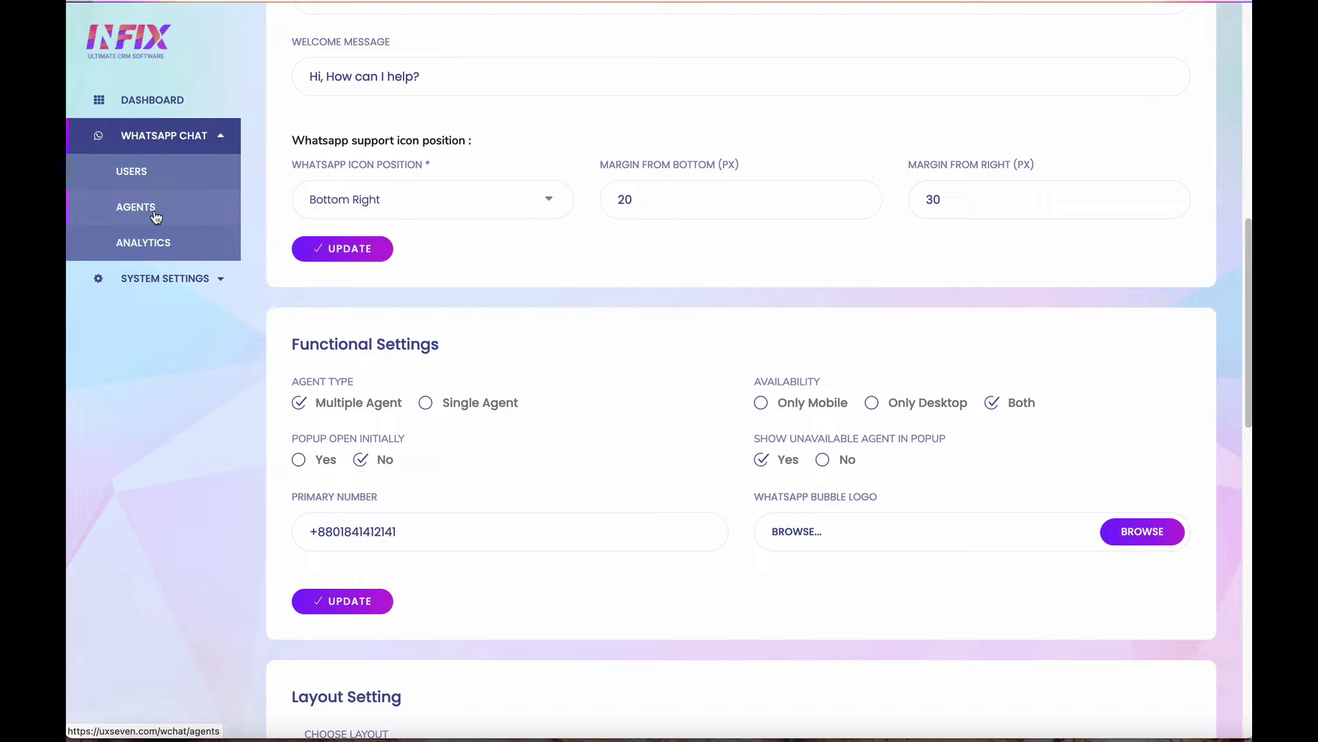
{"action": "left_click", "coordinate": [192, 280]}
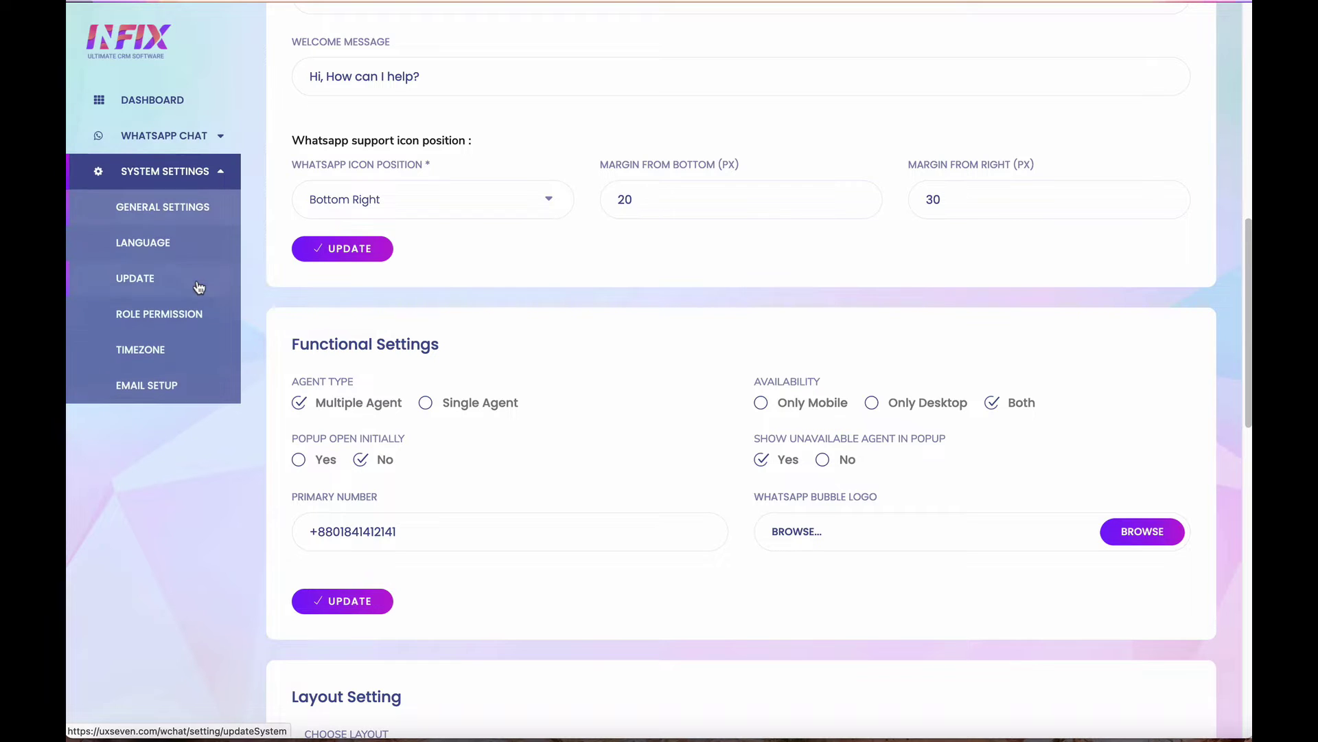
{"action": "left_click", "coordinate": [426, 404]}
{"action": "left_click", "coordinate": [873, 404]}
{"action": "scroll", "coordinate": [1003, 409], "scroll_direction": "down", "scroll_amount": 1}
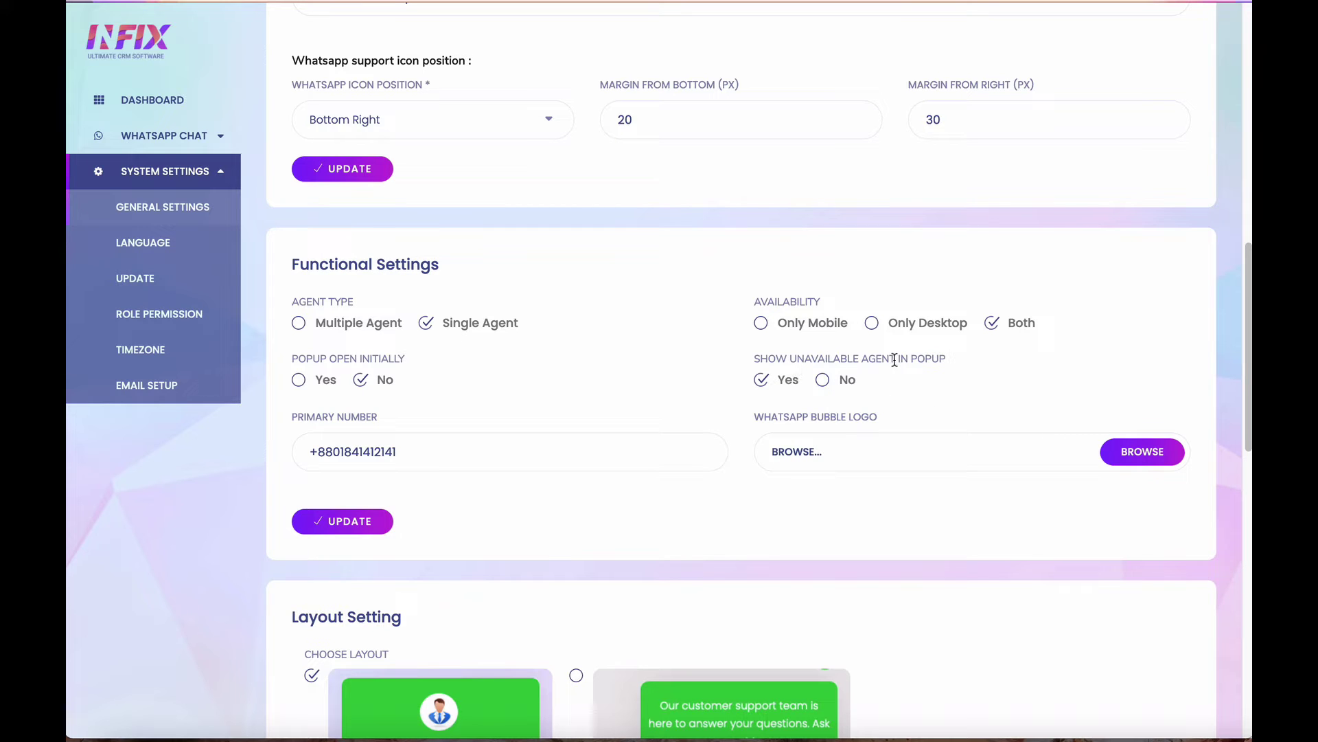
{"action": "left_click_drag", "start_coordinate": [896, 359], "coordinate": [790, 358]}
{"action": "left_click", "coordinate": [850, 361]}
{"action": "left_click", "coordinate": [900, 371]}
Step: Scroll down the settings page to the Layout Setting previews and back up
{"action": "scroll", "coordinate": [840, 440], "scroll_direction": "down", "scroll_amount": 2}
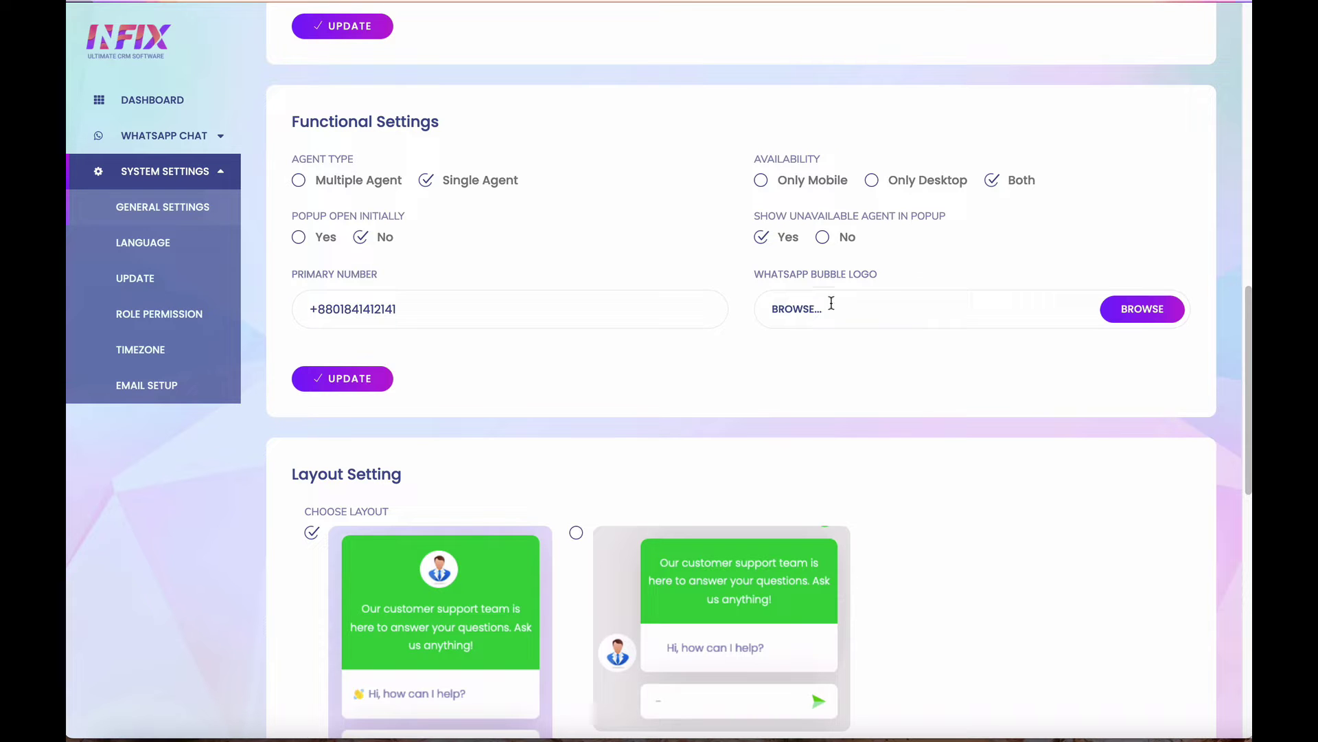
{"action": "scroll", "coordinate": [1098, 373], "scroll_direction": "down", "scroll_amount": 3}
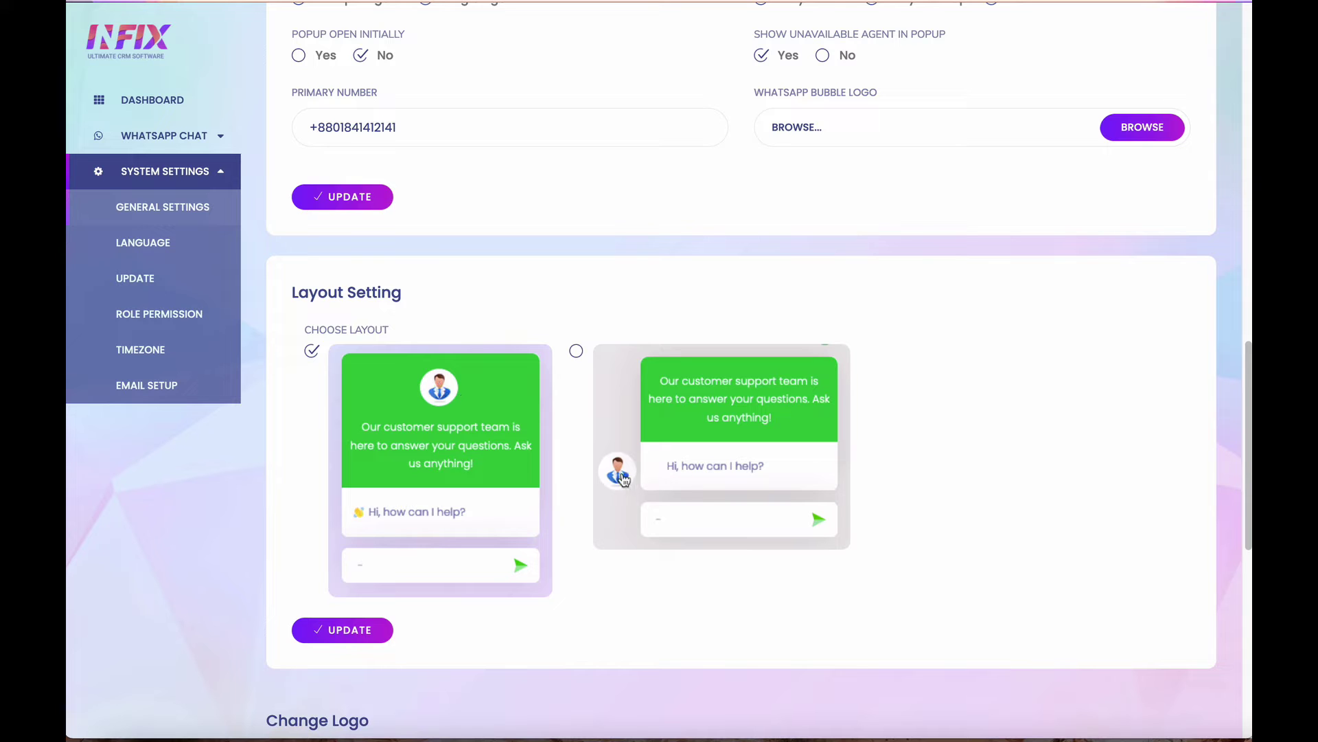
{"action": "scroll", "coordinate": [686, 484], "scroll_direction": "up", "scroll_amount": 1}
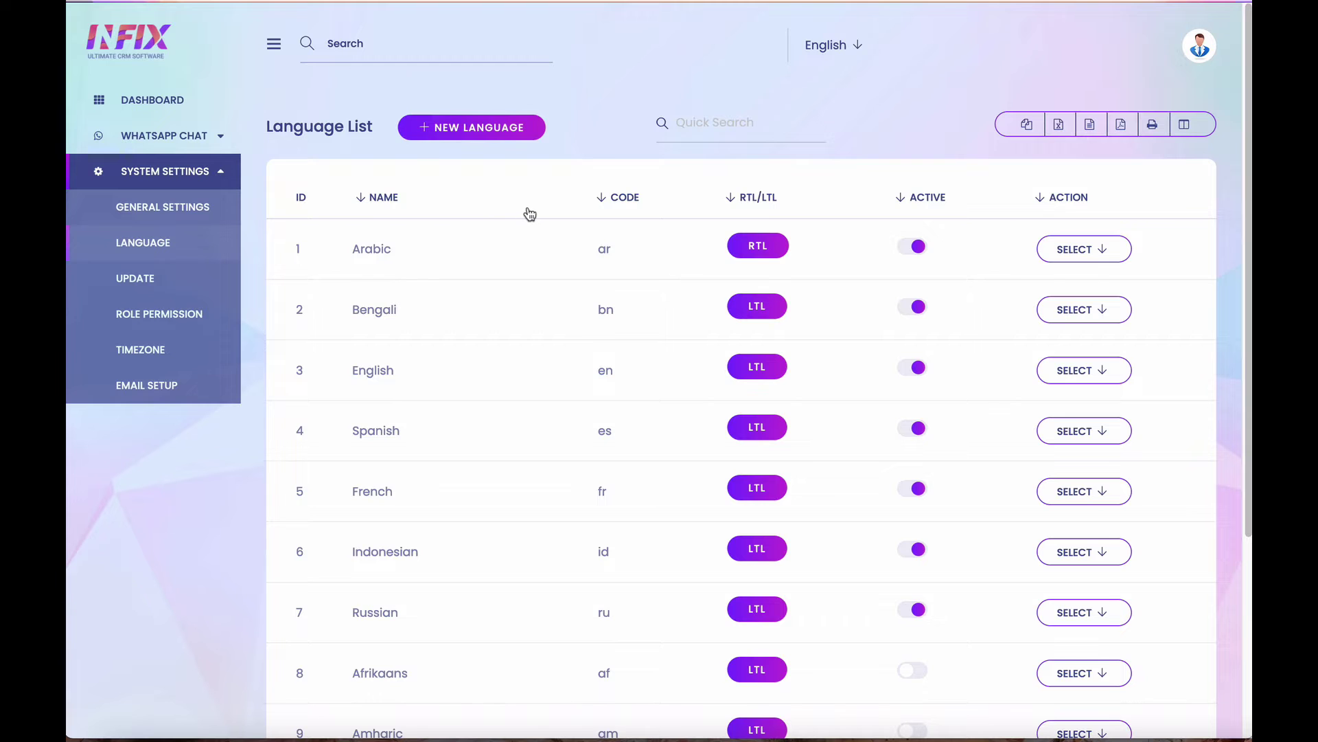
{"action": "scroll", "coordinate": [530, 213], "scroll_direction": "down", "scroll_amount": 4}
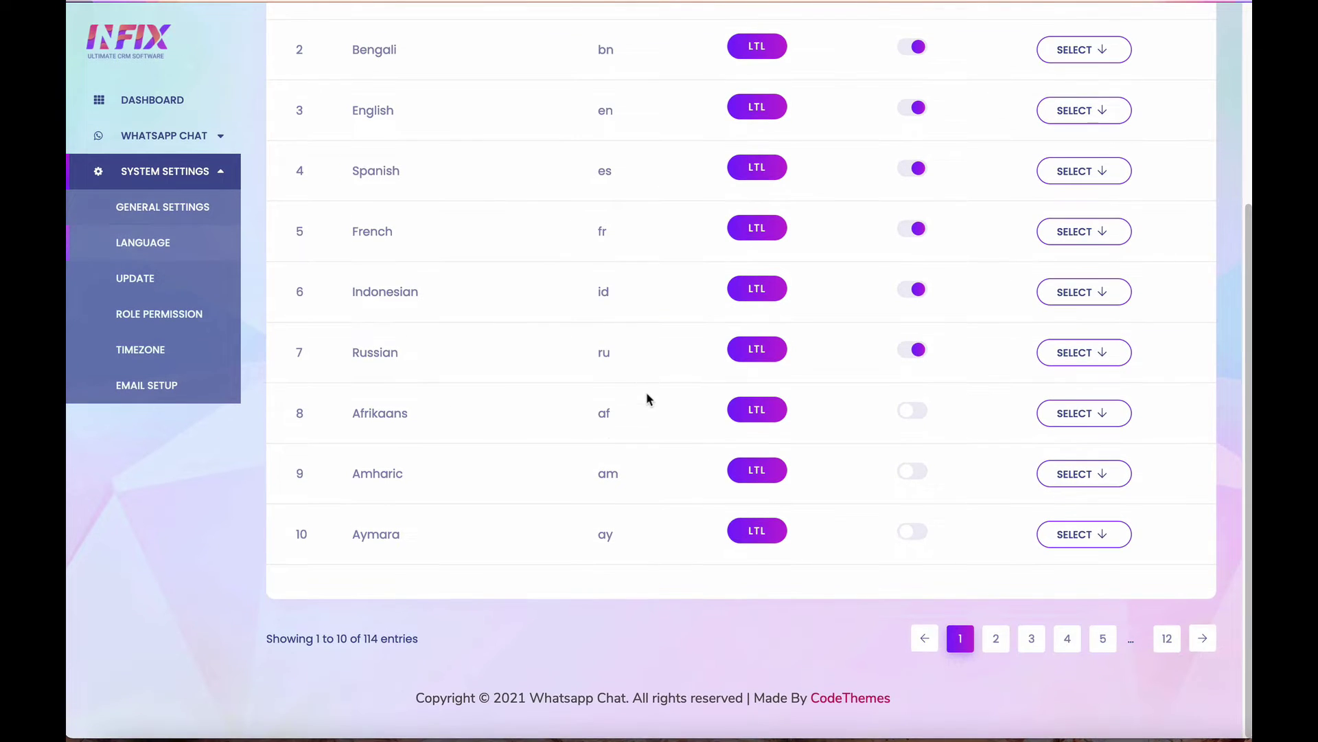
{"action": "scroll", "coordinate": [647, 397], "scroll_direction": "up", "scroll_amount": 3}
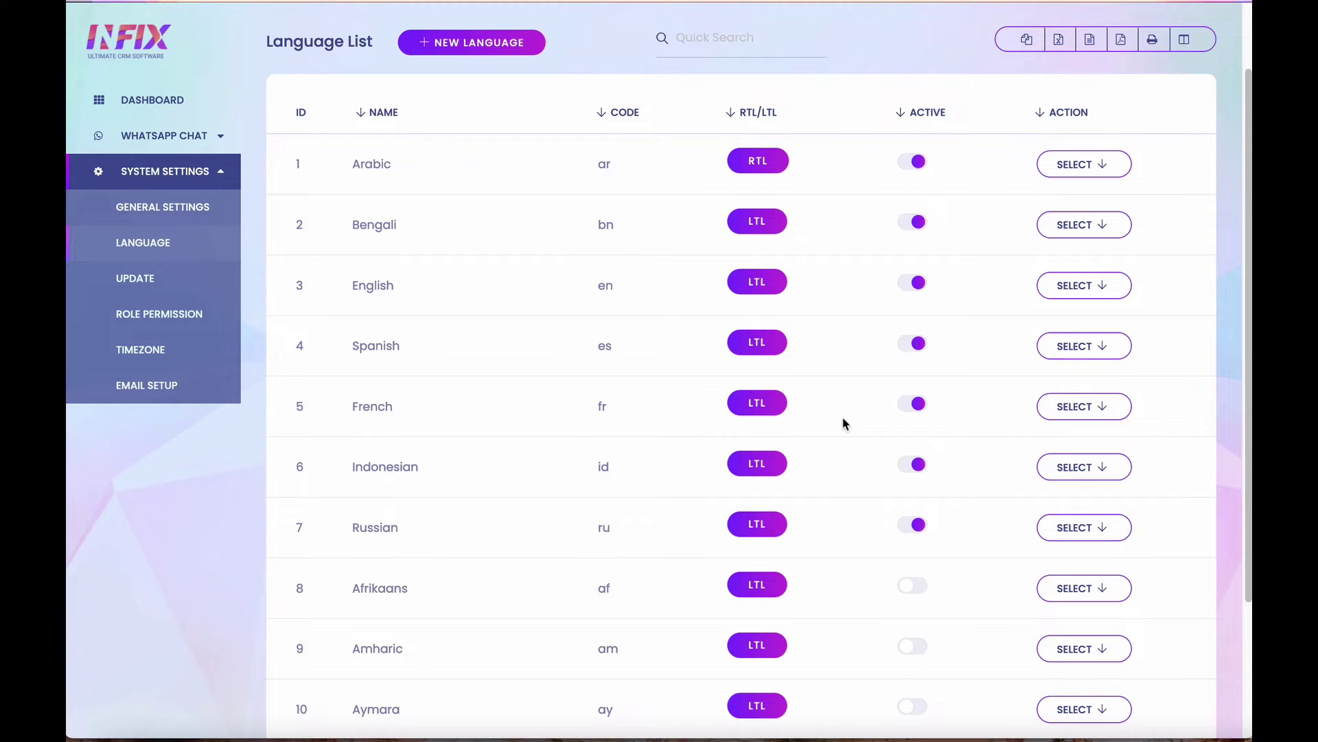
{"action": "scroll", "coordinate": [845, 424], "scroll_direction": "up", "scroll_amount": 2}
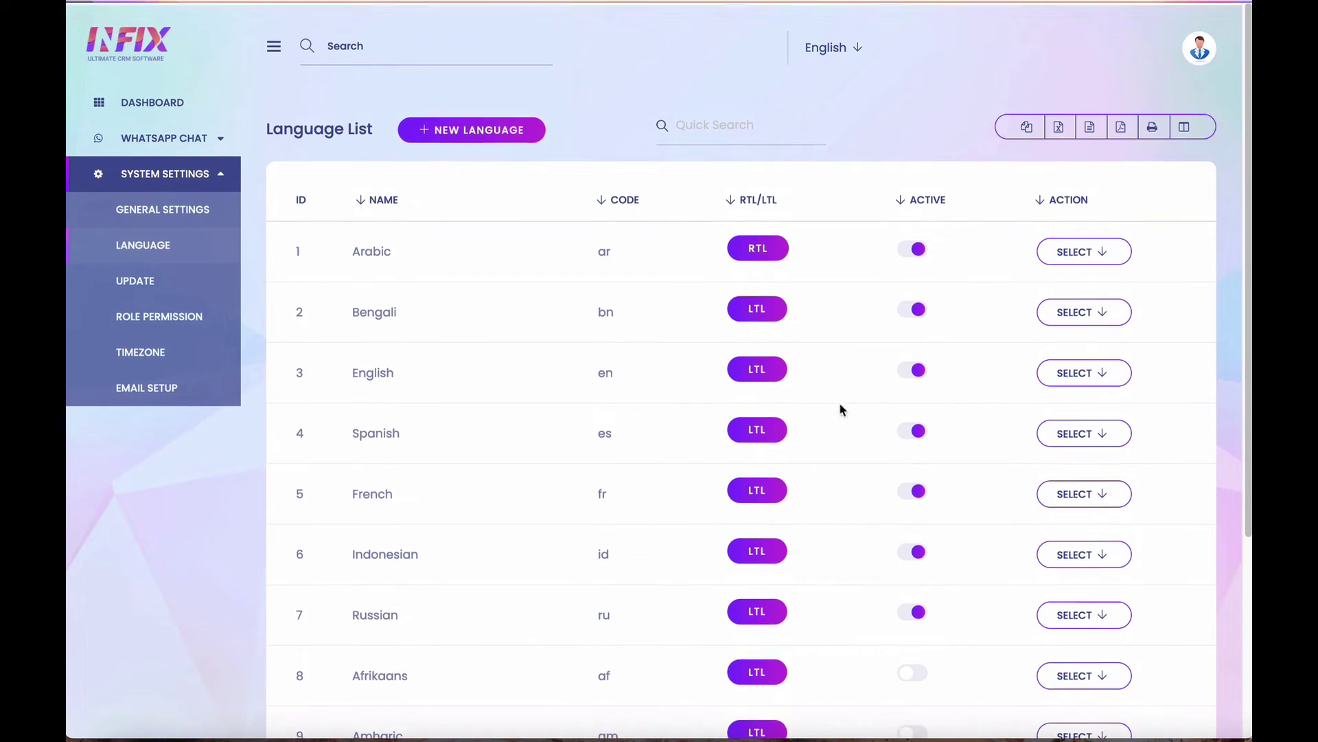
{"action": "left_click", "coordinate": [855, 47]}
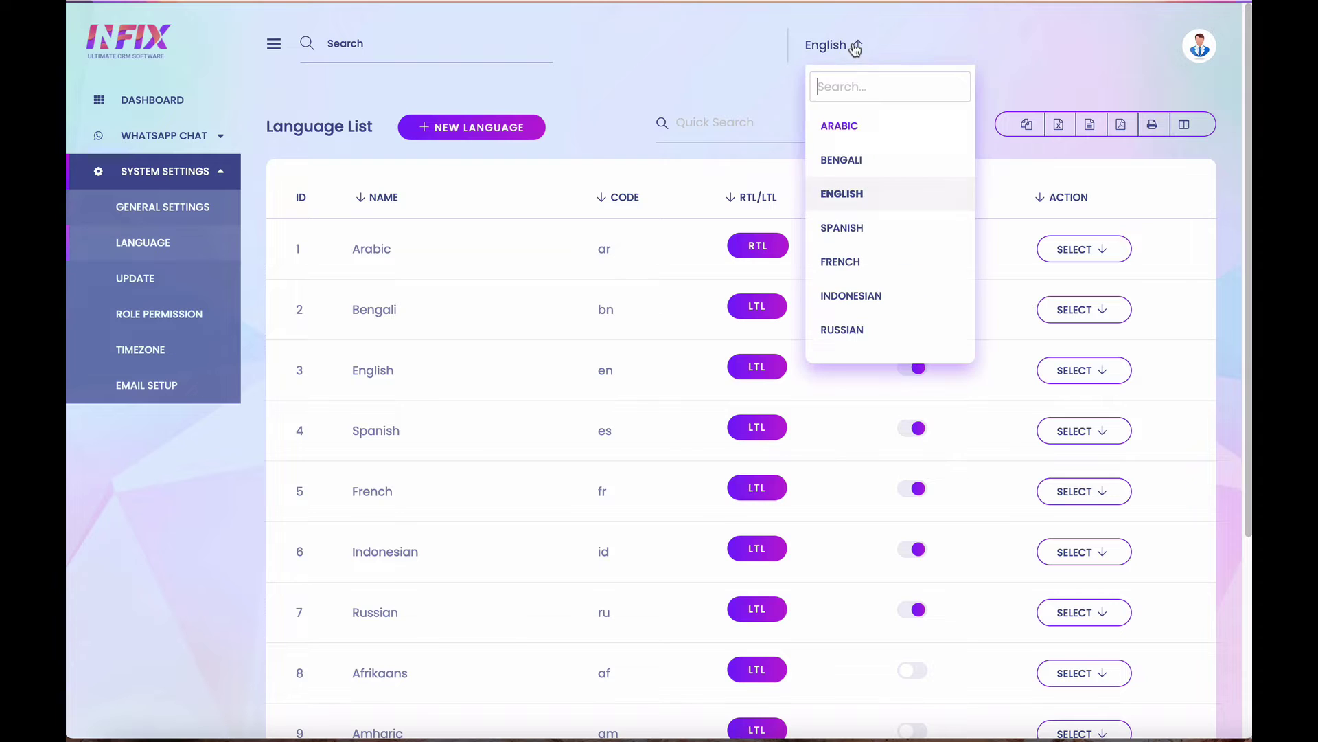
{"action": "left_click", "coordinate": [854, 135]}
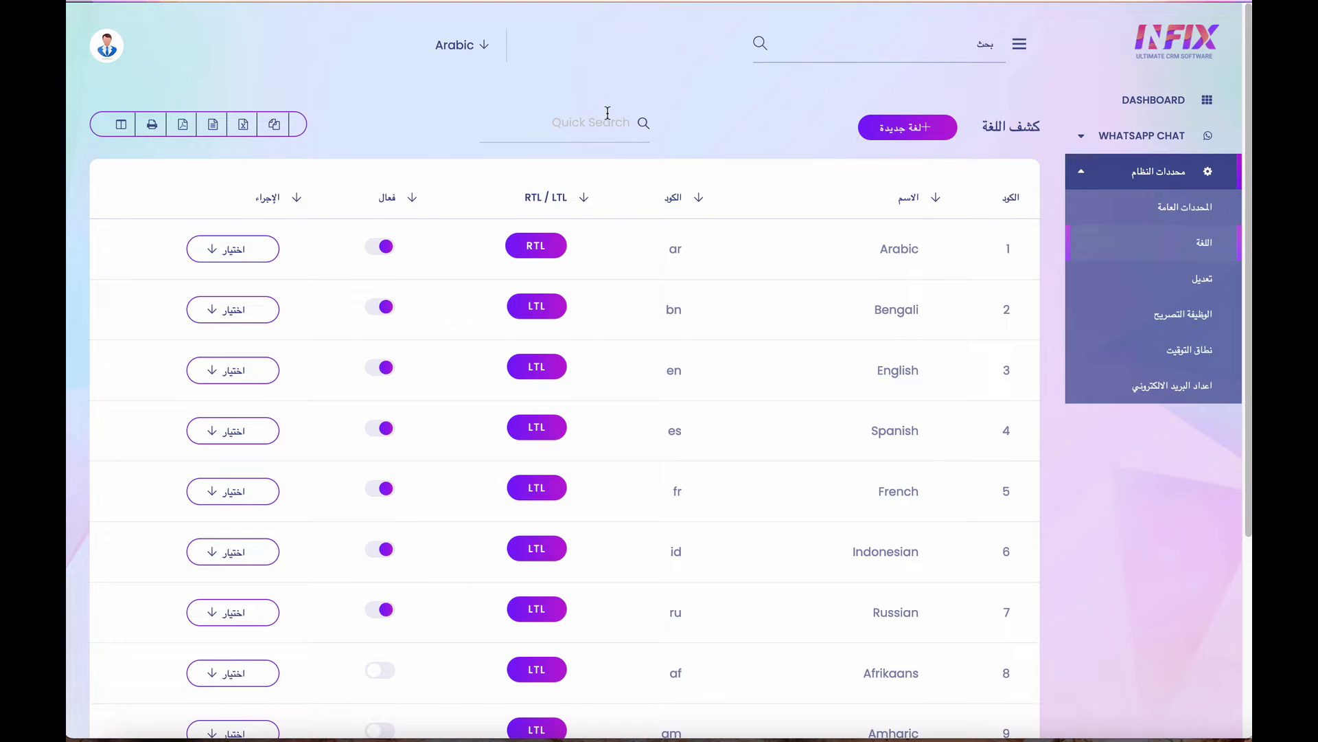
{"action": "left_click", "coordinate": [476, 57]}
{"action": "left_click", "coordinate": [462, 192]}
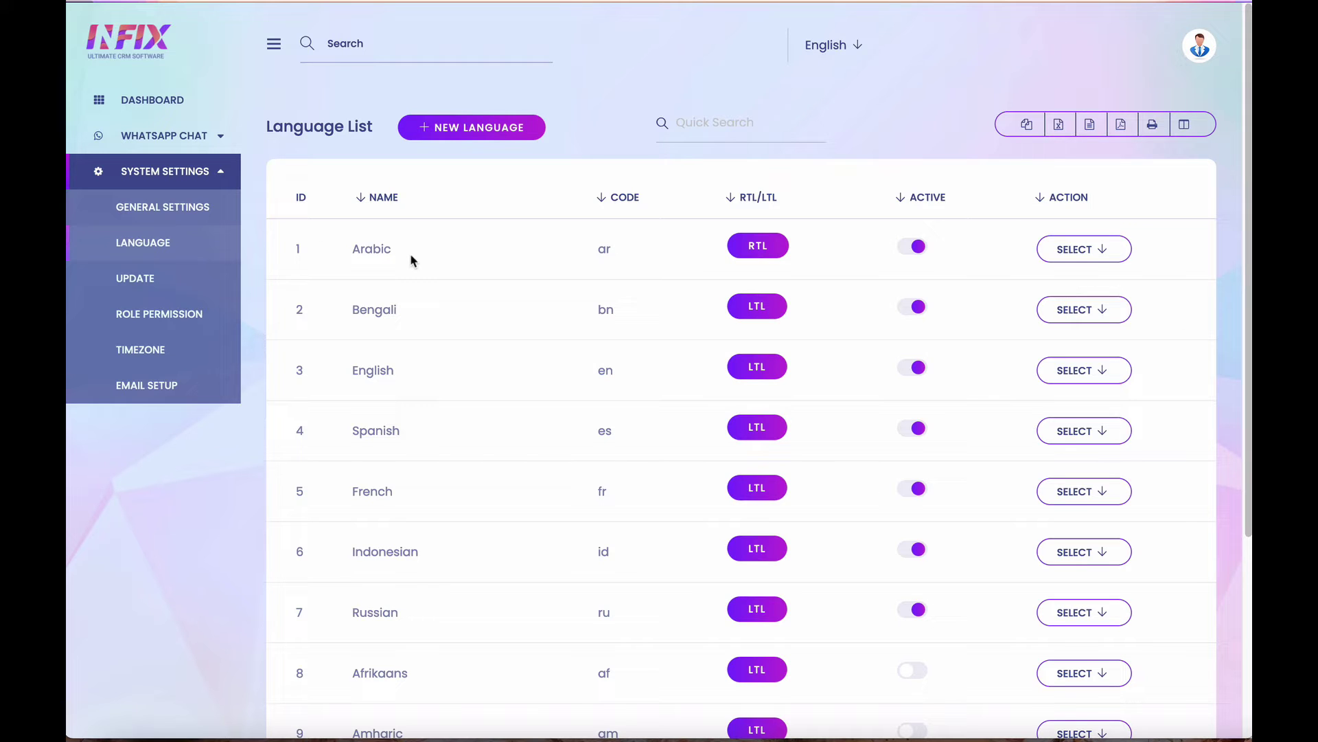
Step: Open the Translation page for the Arabic language from its SELECT actions
{"action": "left_click", "coordinate": [1102, 249]}
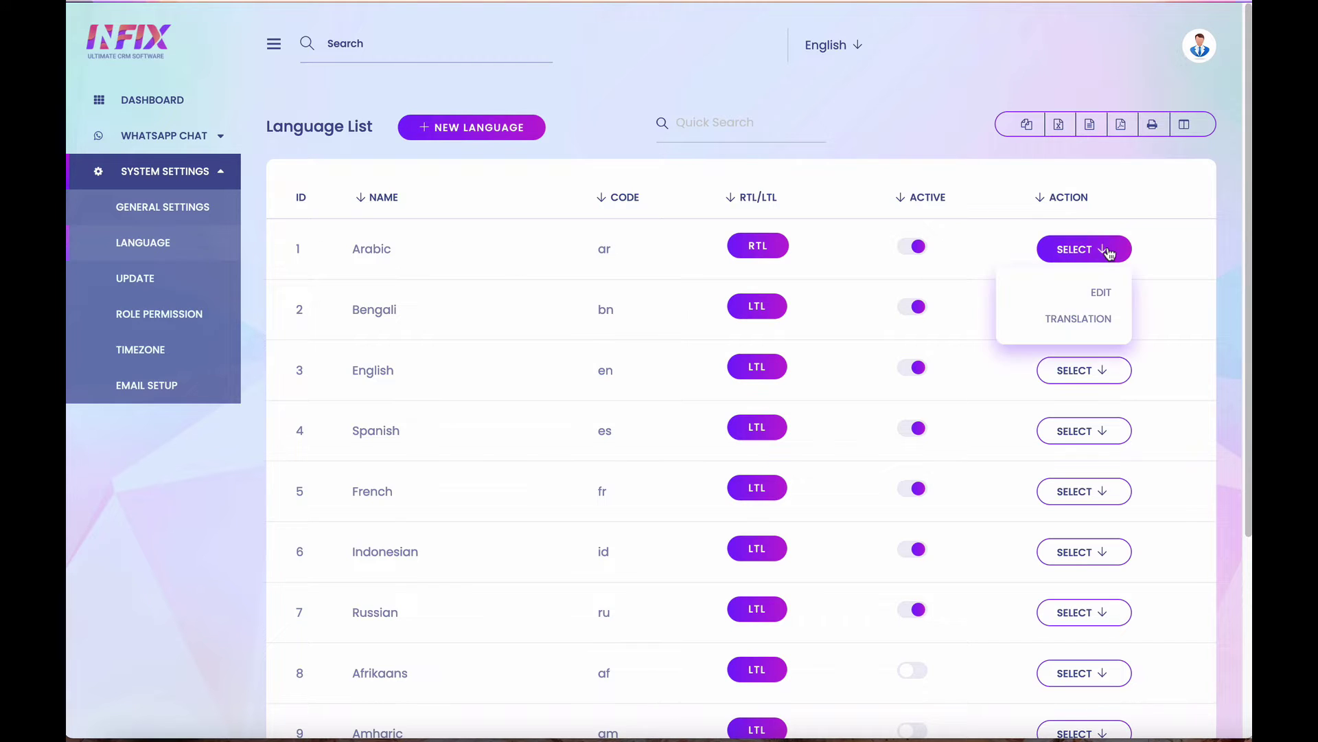
{"action": "right_click", "coordinate": [1085, 320]}
{"action": "left_click", "coordinate": [1071, 319]}
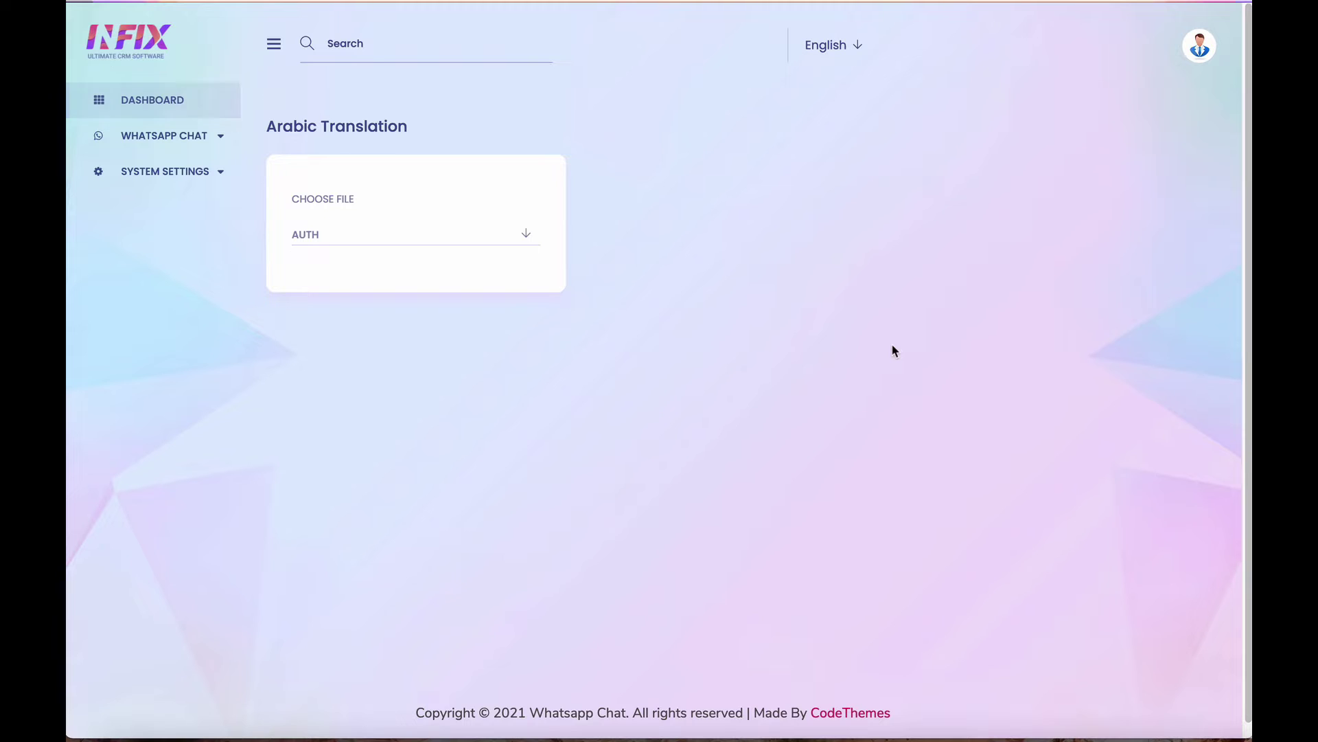
Step: Load the GENERAL language file and review its Arabic strings, such as the value for Create
{"action": "left_click", "coordinate": [457, 242]}
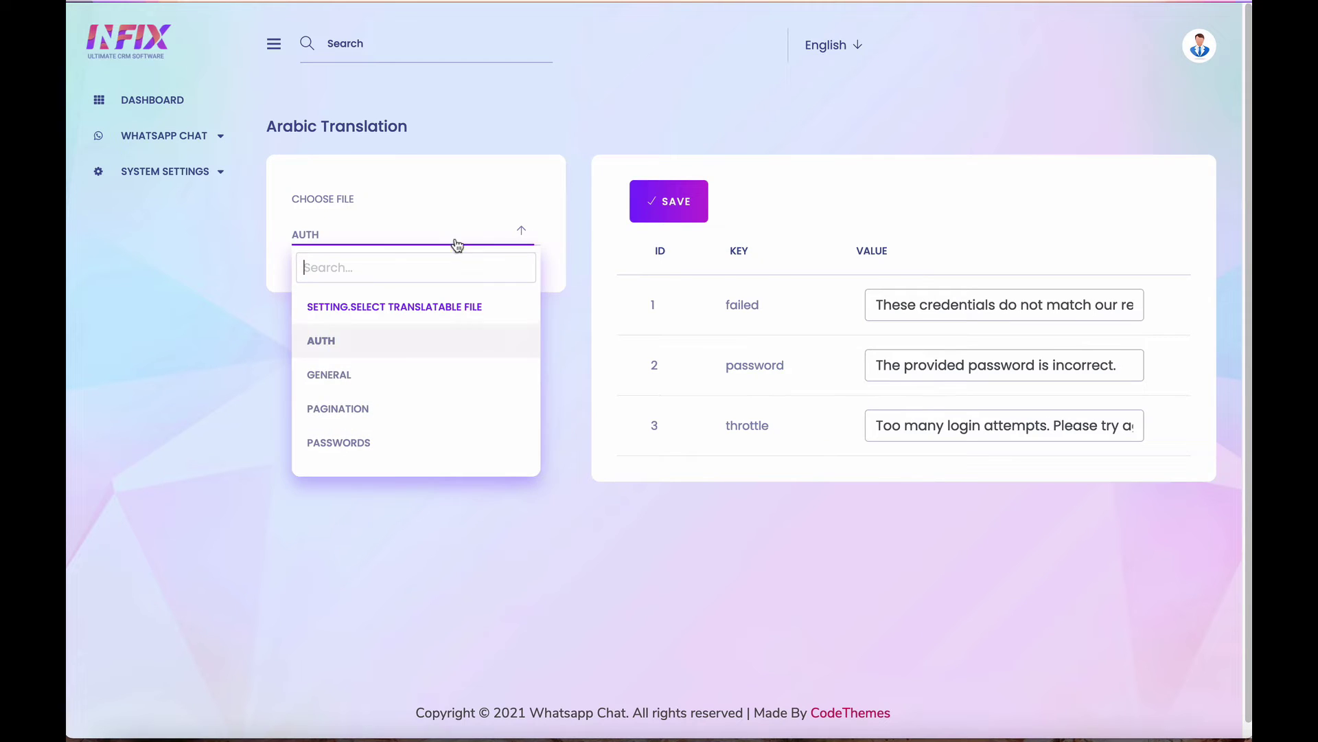
{"action": "left_click", "coordinate": [377, 381]}
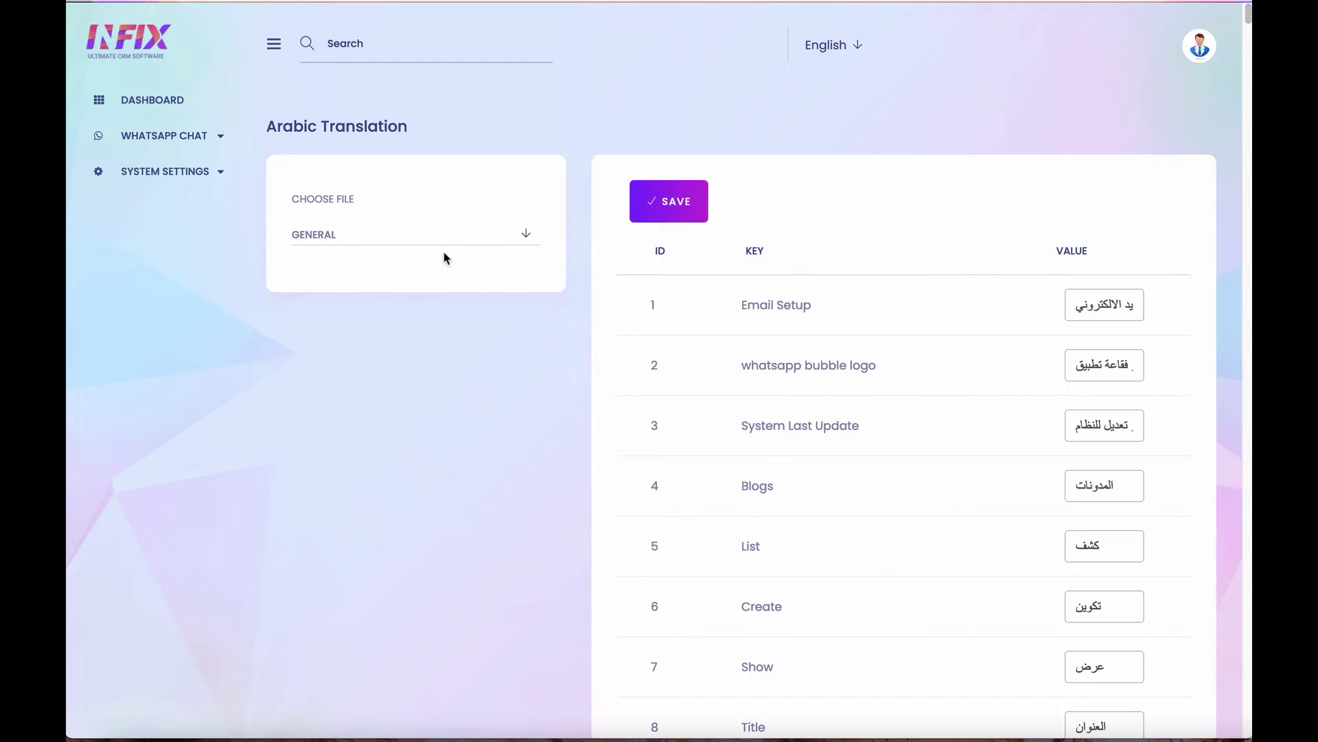
{"action": "scroll", "coordinate": [959, 383], "scroll_direction": "down", "scroll_amount": 4}
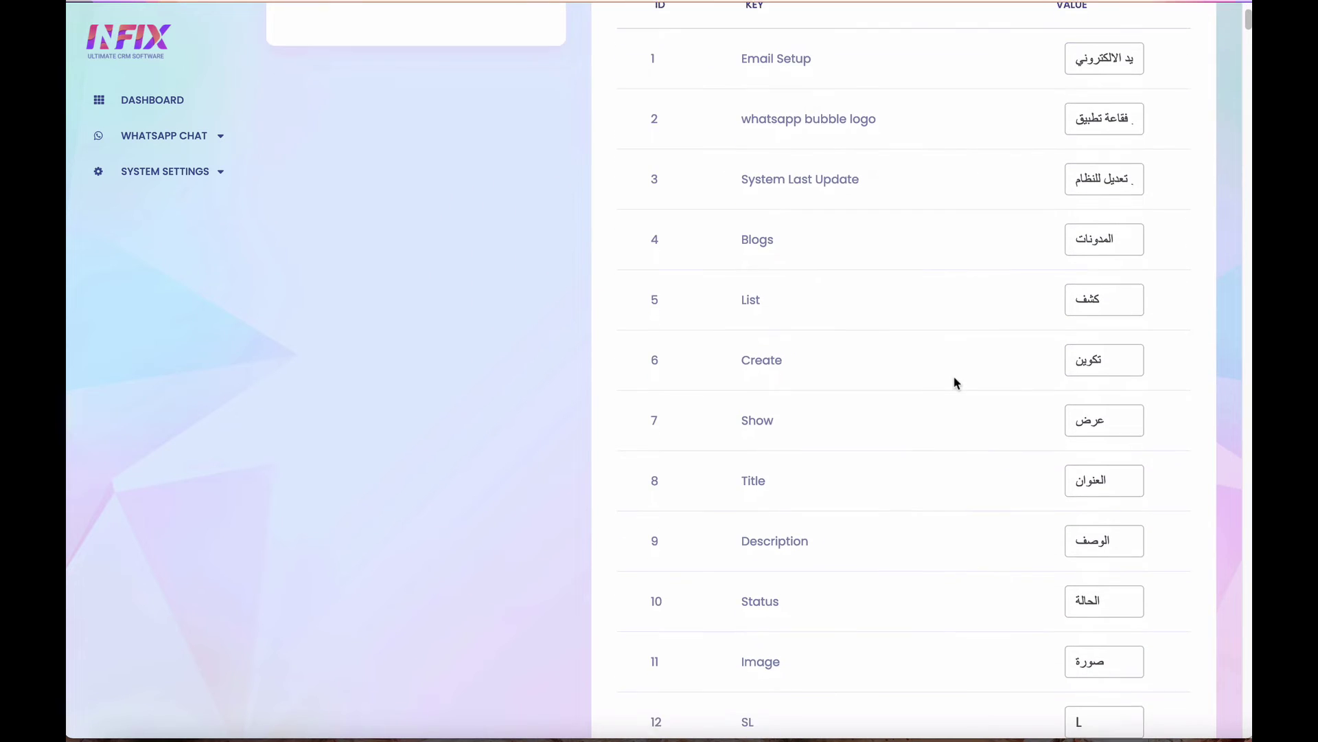
{"action": "left_click_drag", "start_coordinate": [1111, 349], "coordinate": [978, 345]}
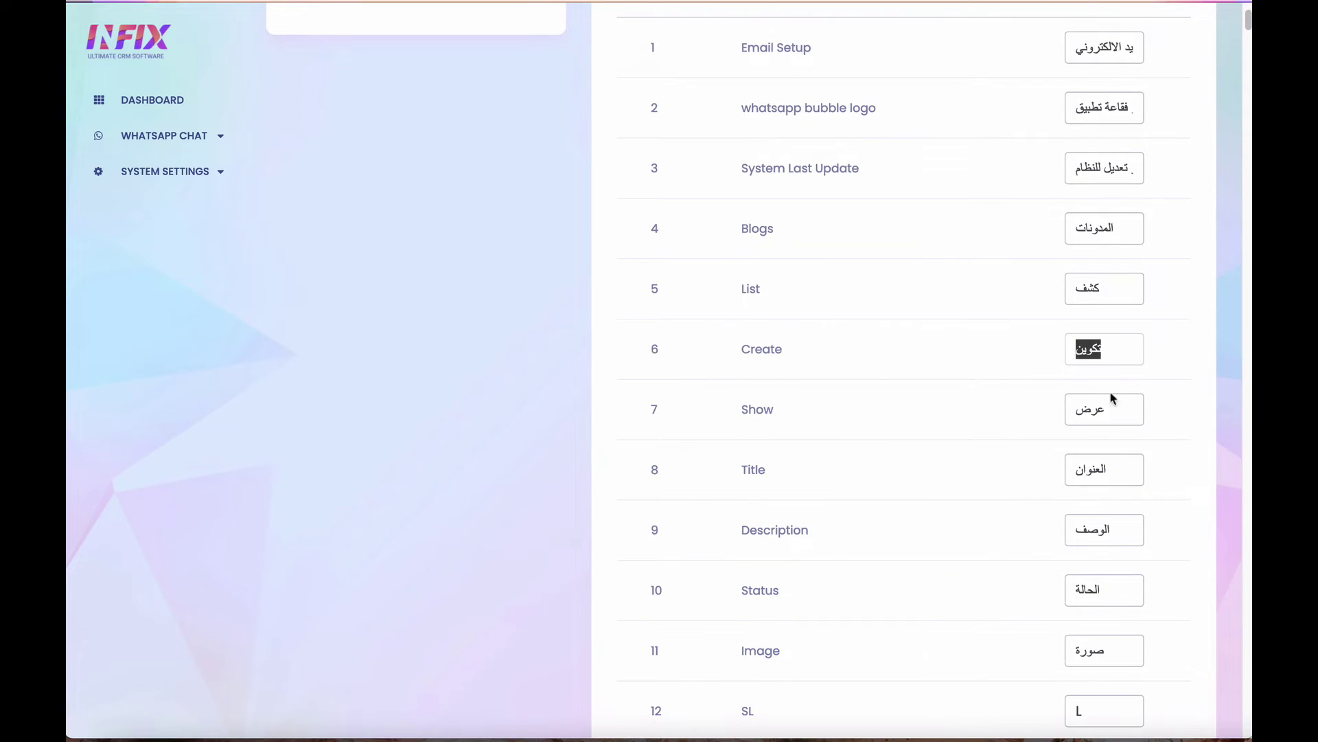
{"action": "scroll", "coordinate": [1112, 397], "scroll_direction": "down", "scroll_amount": 20}
{"action": "scroll", "coordinate": [1131, 399], "scroll_direction": "up", "scroll_amount": 20}
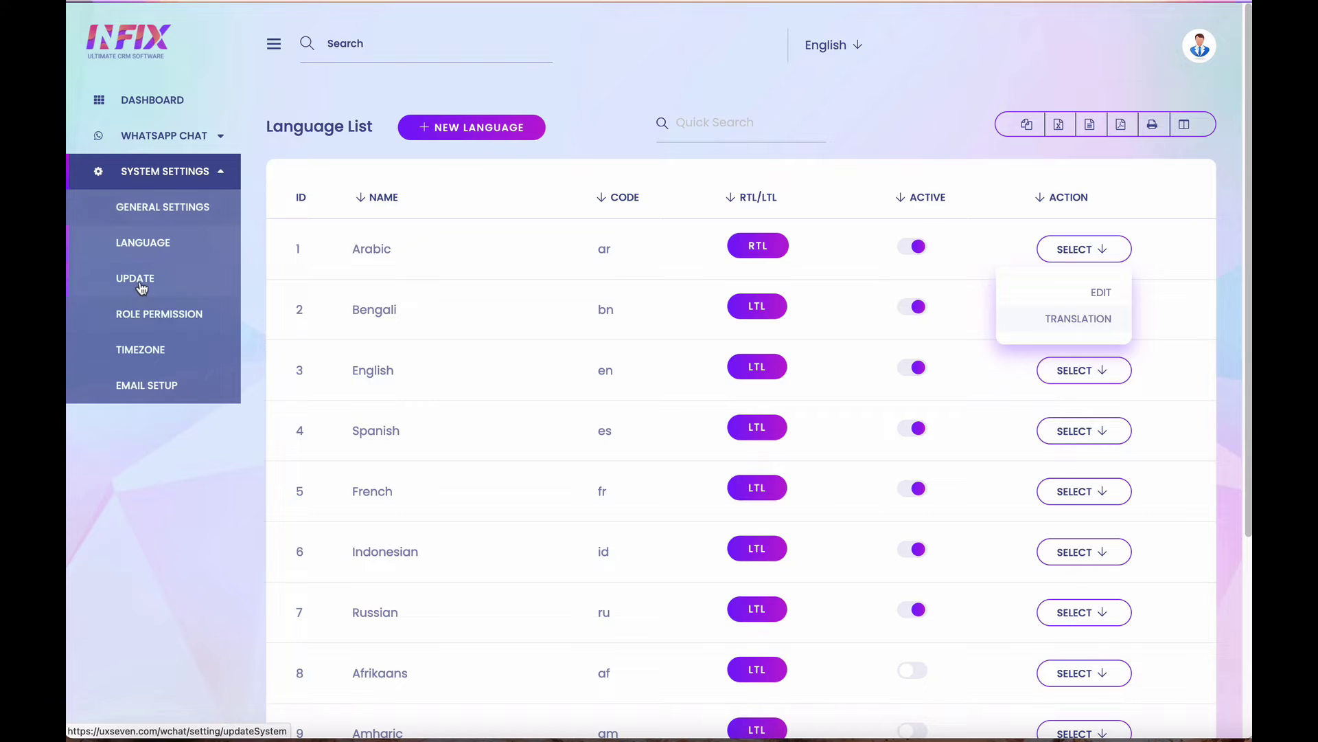
Step: Open System Settings > Update and review version 1.0.0 and the System Last Update date
{"action": "left_click", "coordinate": [140, 282]}
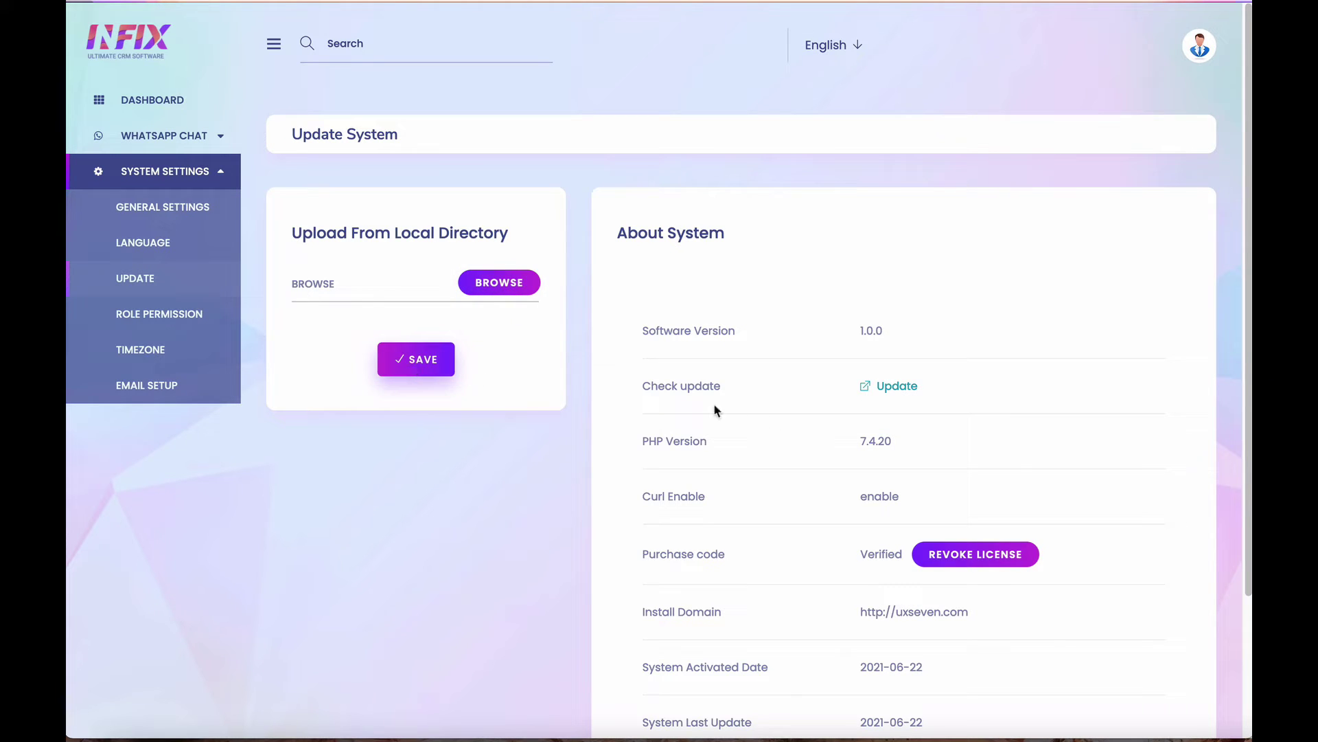
{"action": "scroll", "coordinate": [749, 412], "scroll_direction": "down", "scroll_amount": 2}
{"action": "mouse_move", "coordinate": [643, 587]}
{"action": "left_mouse_down"}
{"action": "mouse_move", "coordinate": [843, 588]}
{"action": "mouse_move", "coordinate": [646, 588]}
{"action": "left_mouse_up"}
{"action": "left_click", "coordinate": [843, 588]}
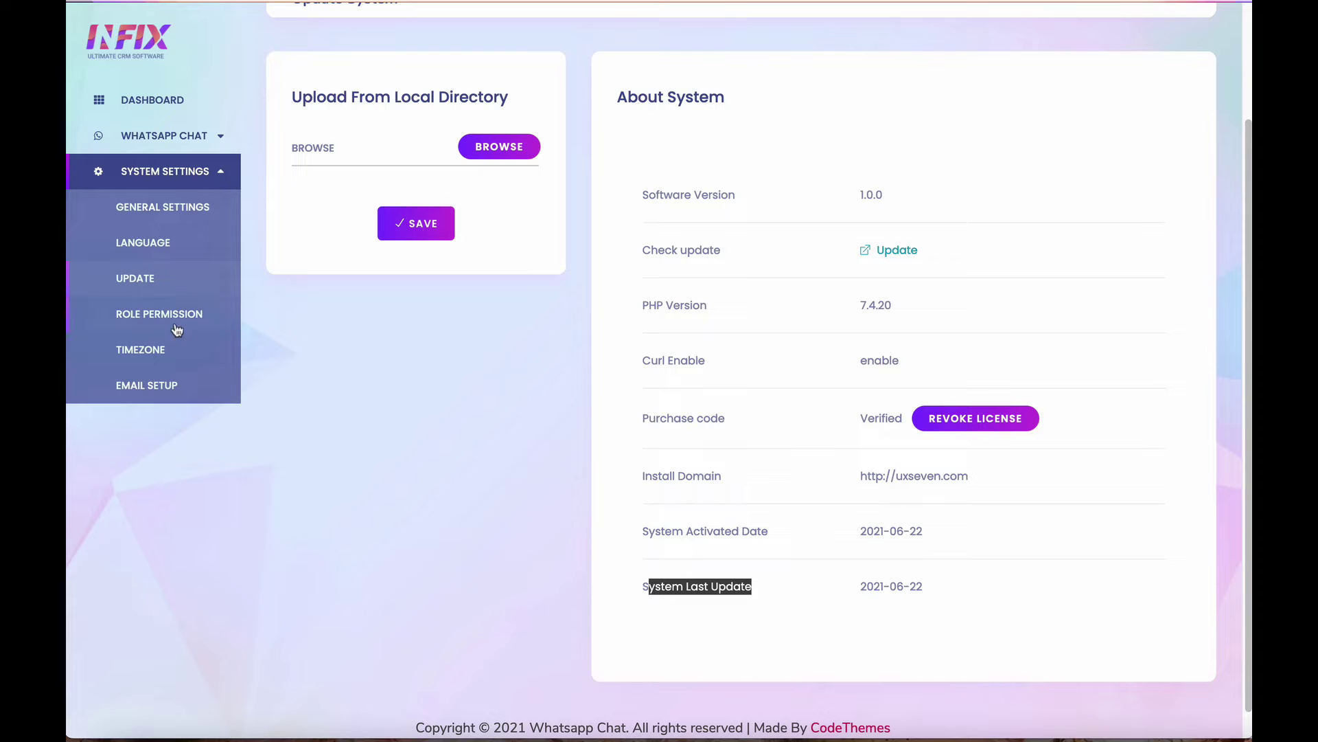
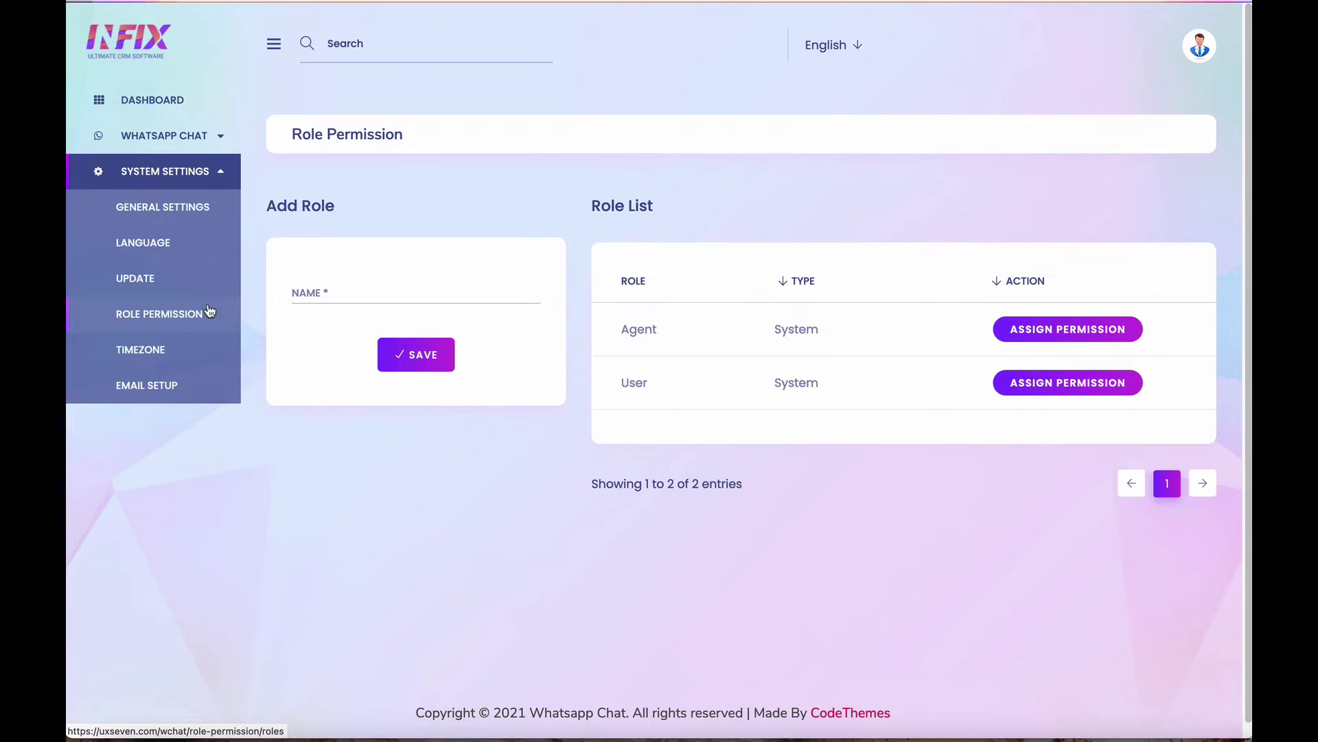
Step: Open the permission assignment page for the User role from the Role List
{"action": "left_click", "coordinate": [221, 137]}
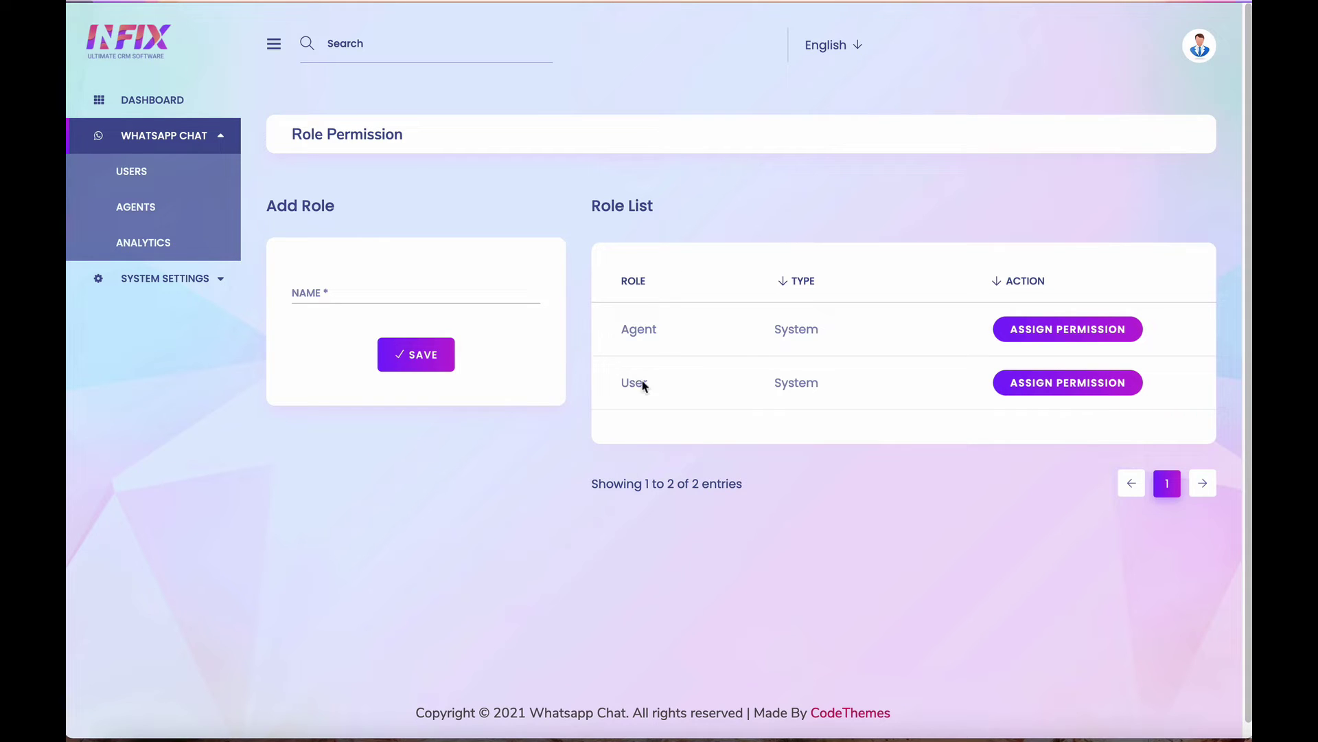
{"action": "left_click", "coordinate": [393, 291]}
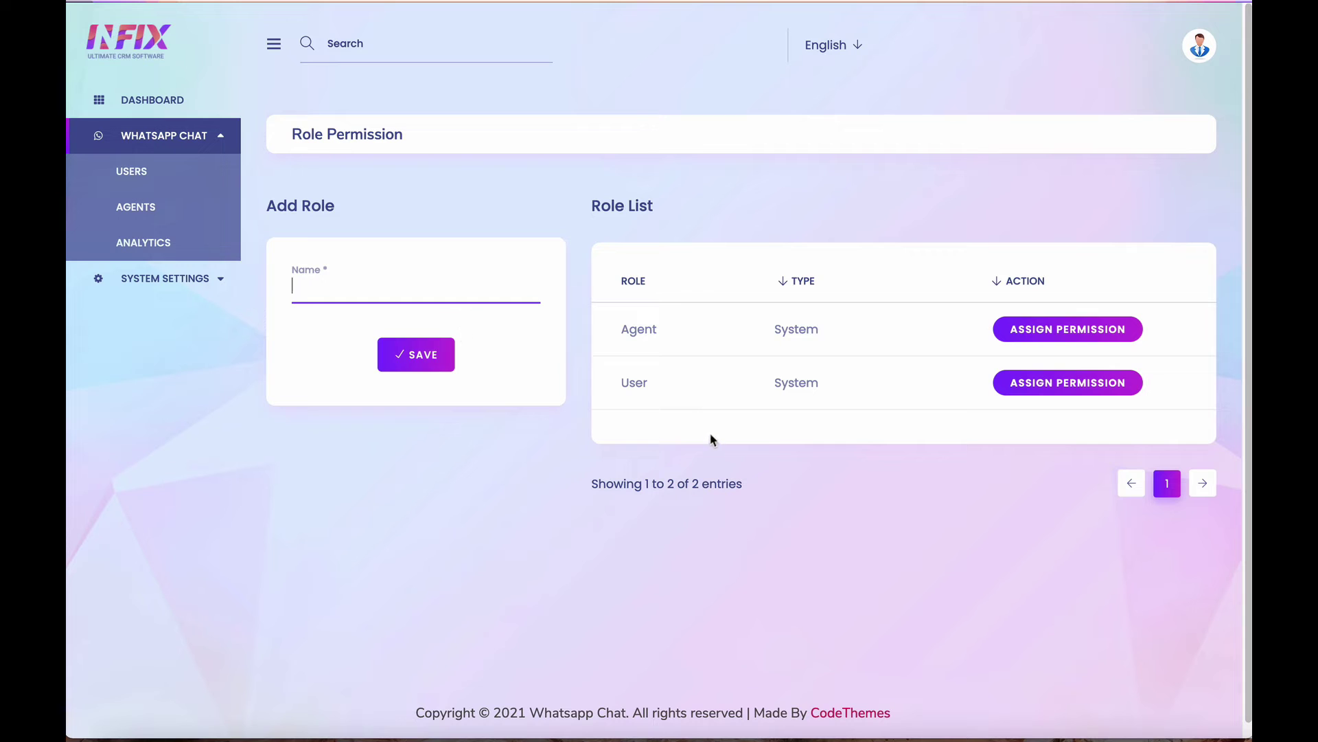
{"action": "left_click", "coordinate": [675, 390]}
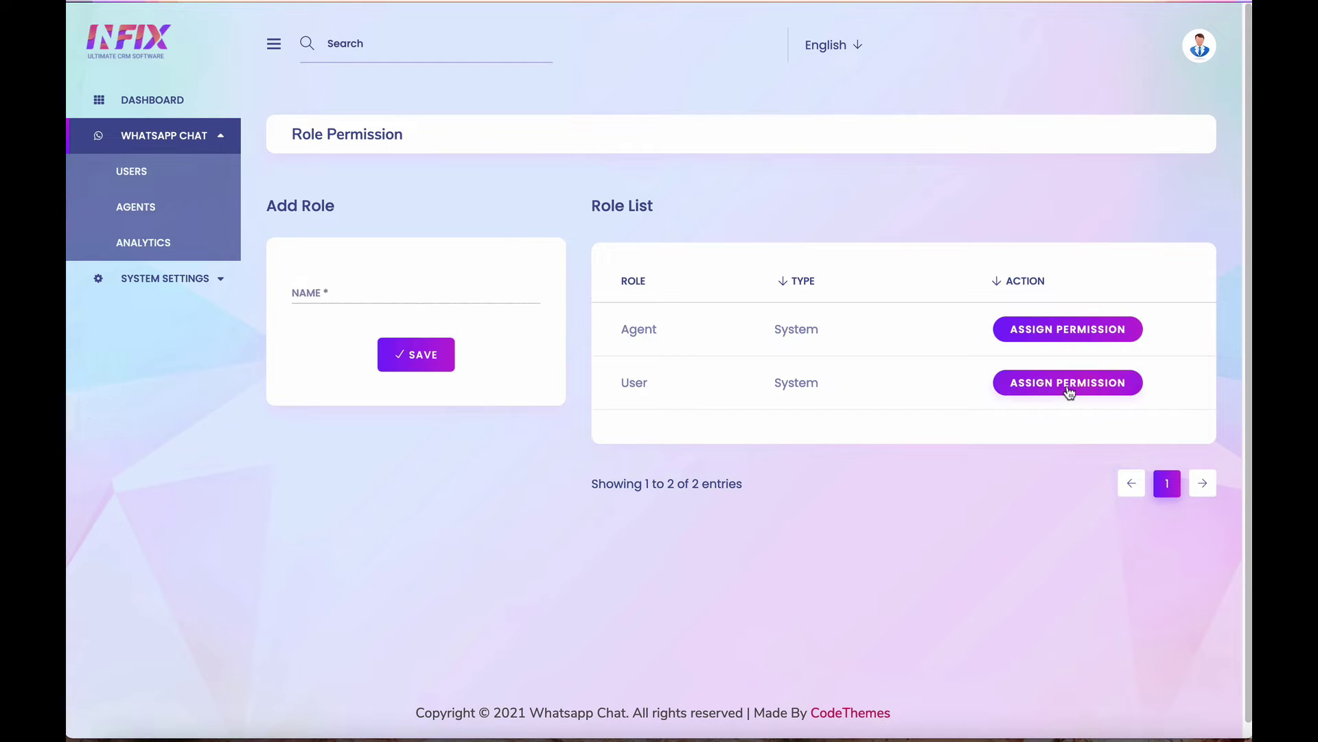
{"action": "double_click", "coordinate": [623, 380]}
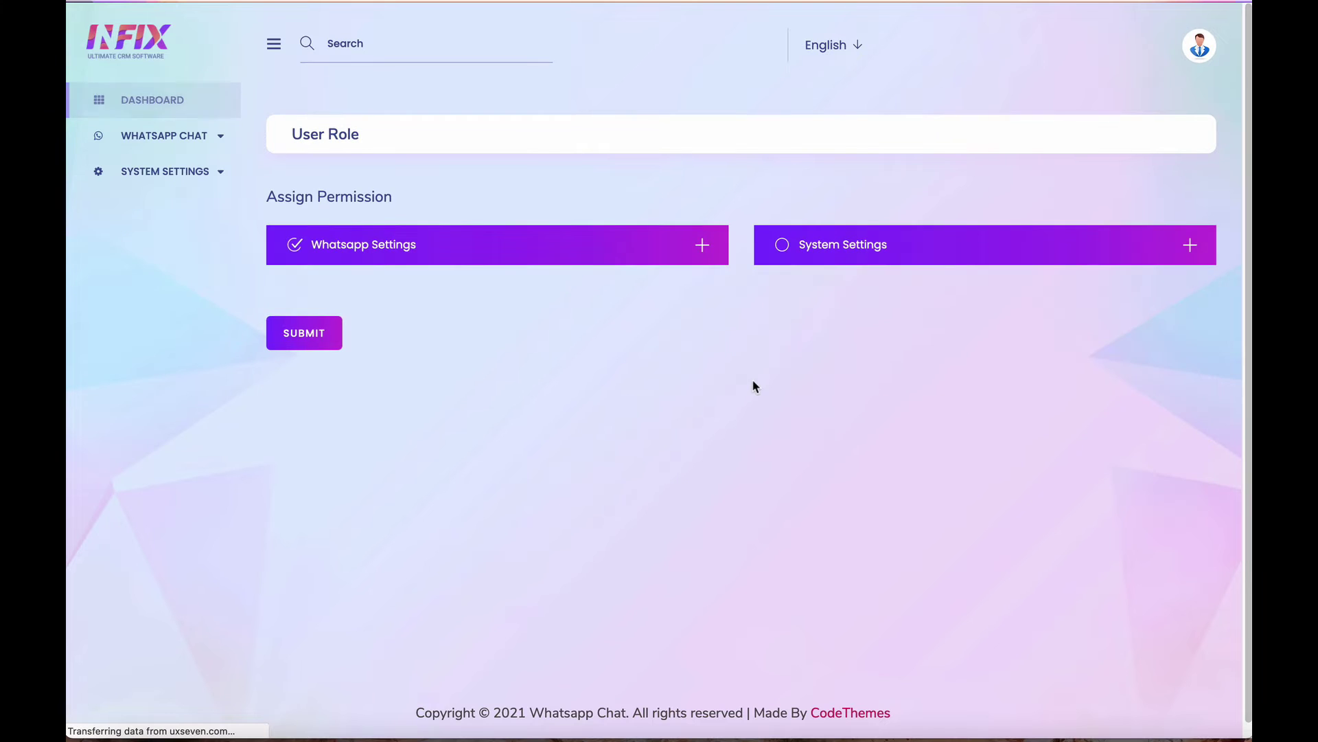
Step: Expand the Whatsapp and System Settings groups, grant User the Timezone permission, then view timezones
{"action": "left_click", "coordinate": [704, 246]}
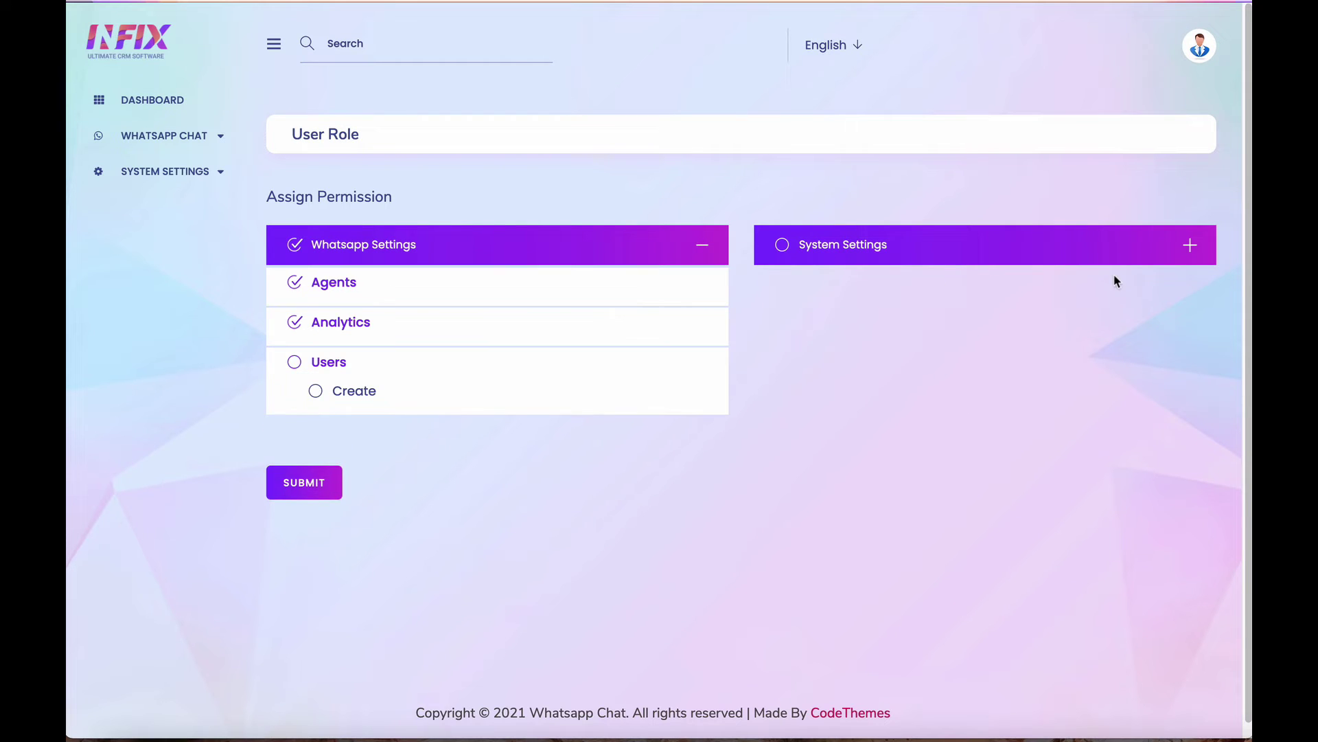
{"action": "left_click", "coordinate": [1190, 246]}
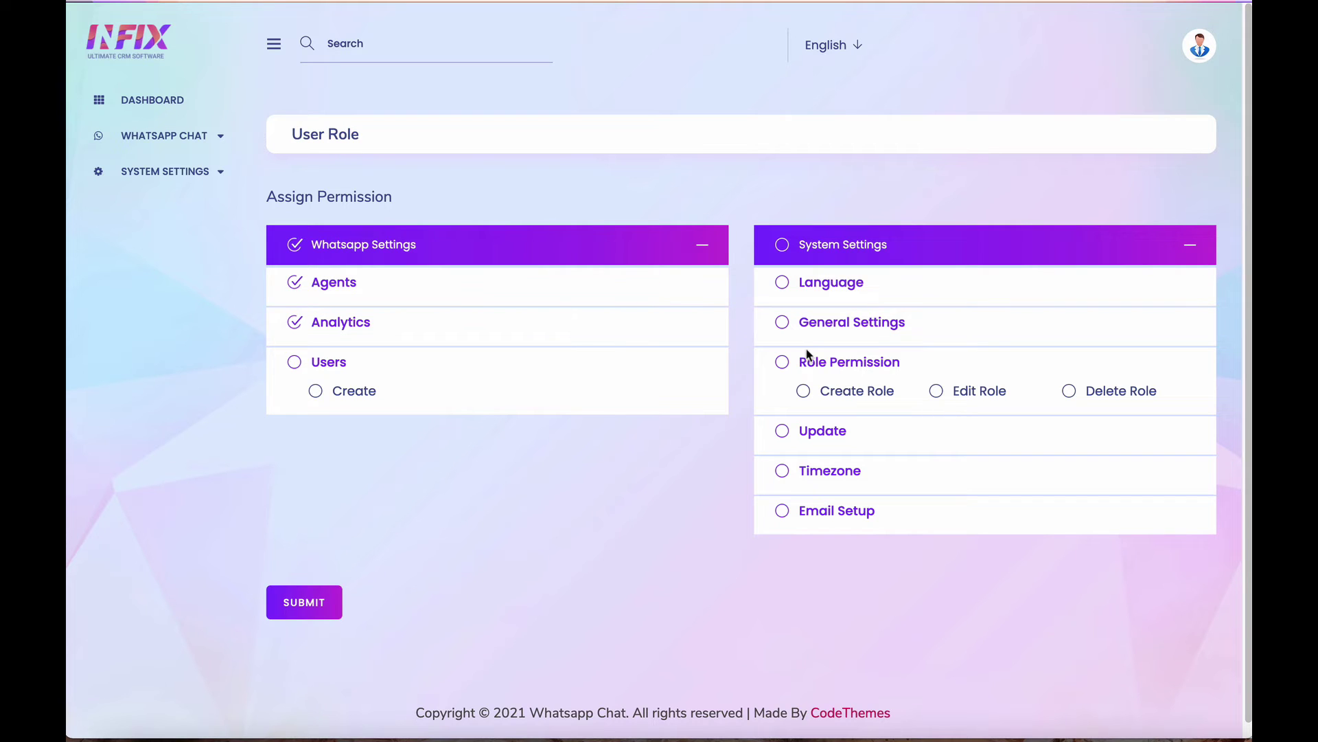
{"action": "left_click", "coordinate": [791, 472]}
{"action": "left_click", "coordinate": [206, 172]}
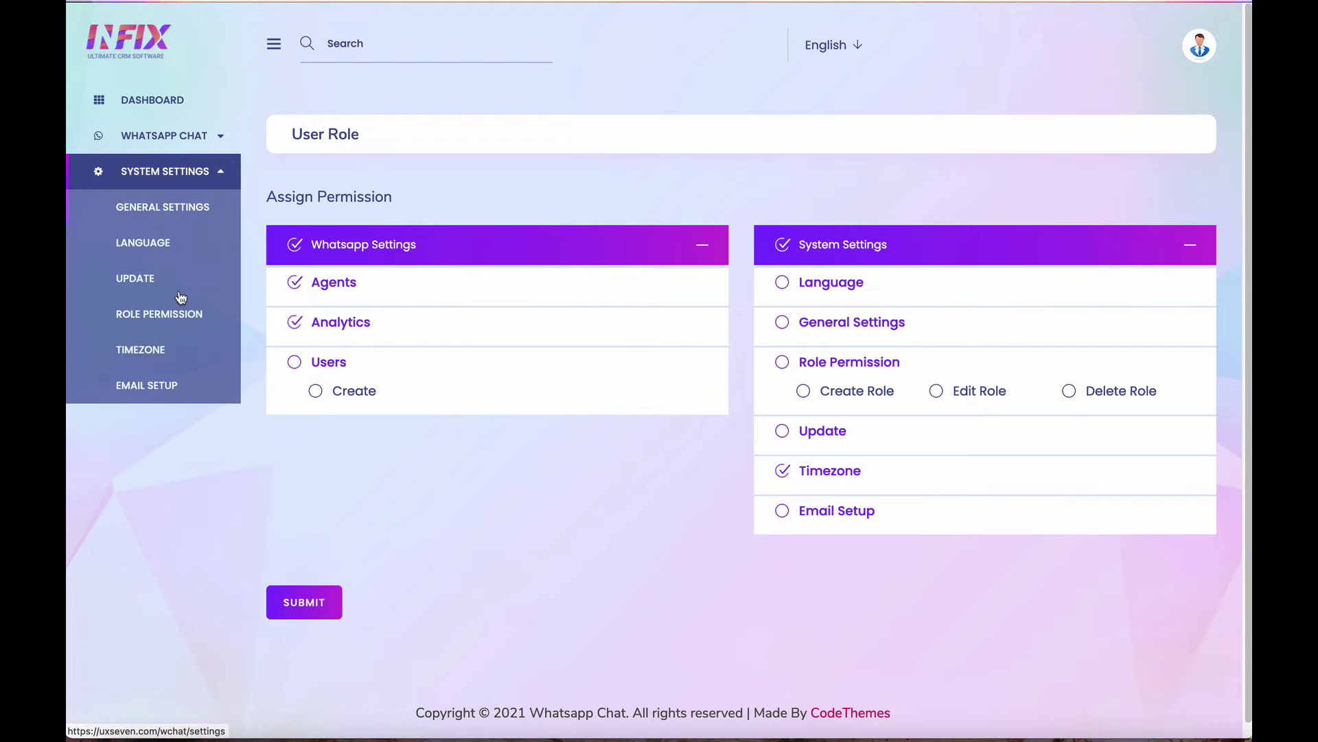
{"action": "left_click", "coordinate": [143, 352]}
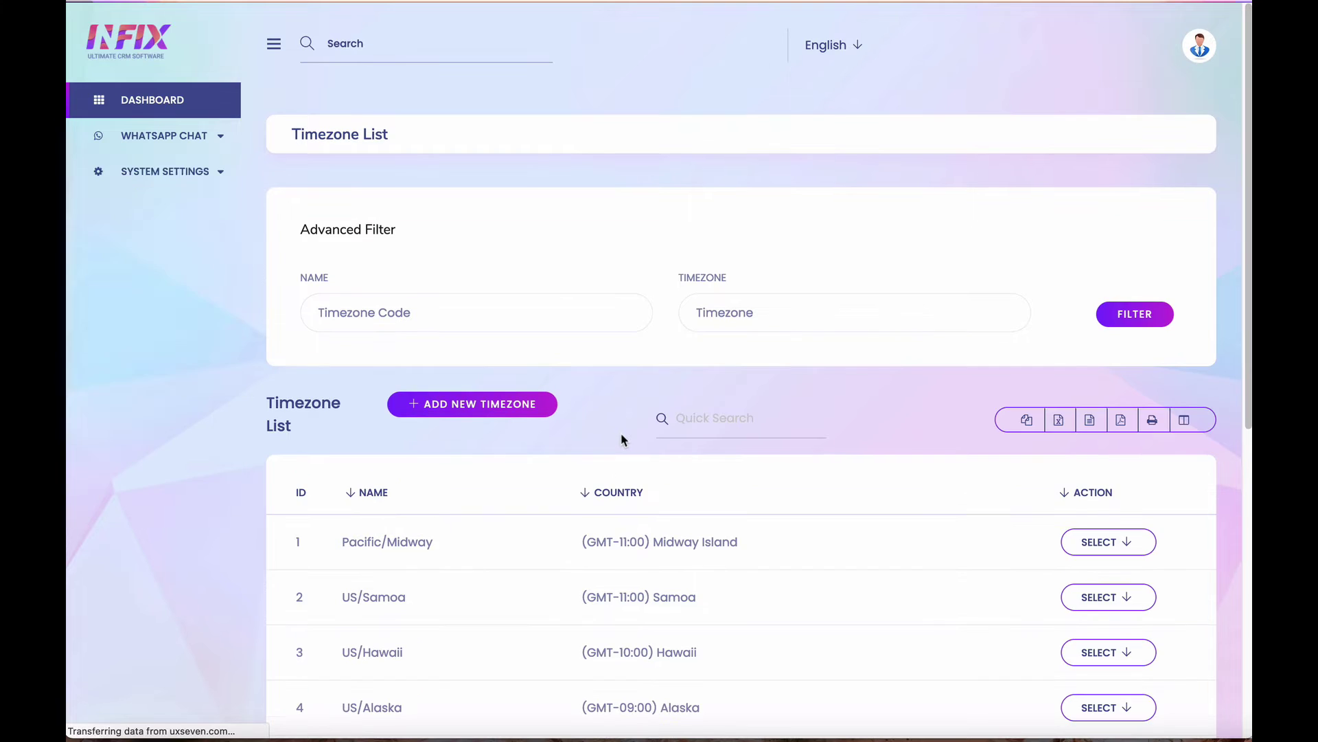
Step: Scroll the Timezone List and jump to its last page, page 12
{"action": "scroll", "coordinate": [985, 471], "scroll_direction": "down", "scroll_amount": 3}
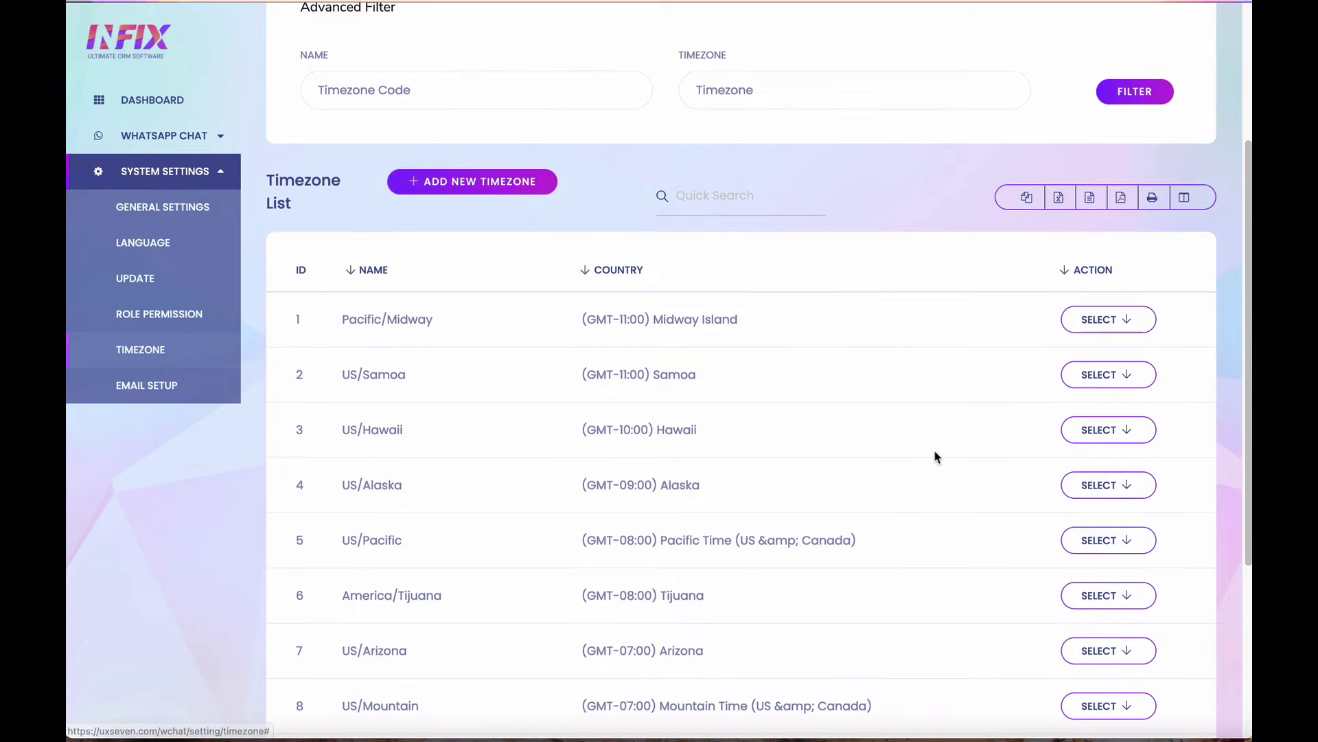
{"action": "scroll", "coordinate": [936, 452], "scroll_direction": "down", "scroll_amount": 4}
{"action": "left_click", "coordinate": [1168, 639]}
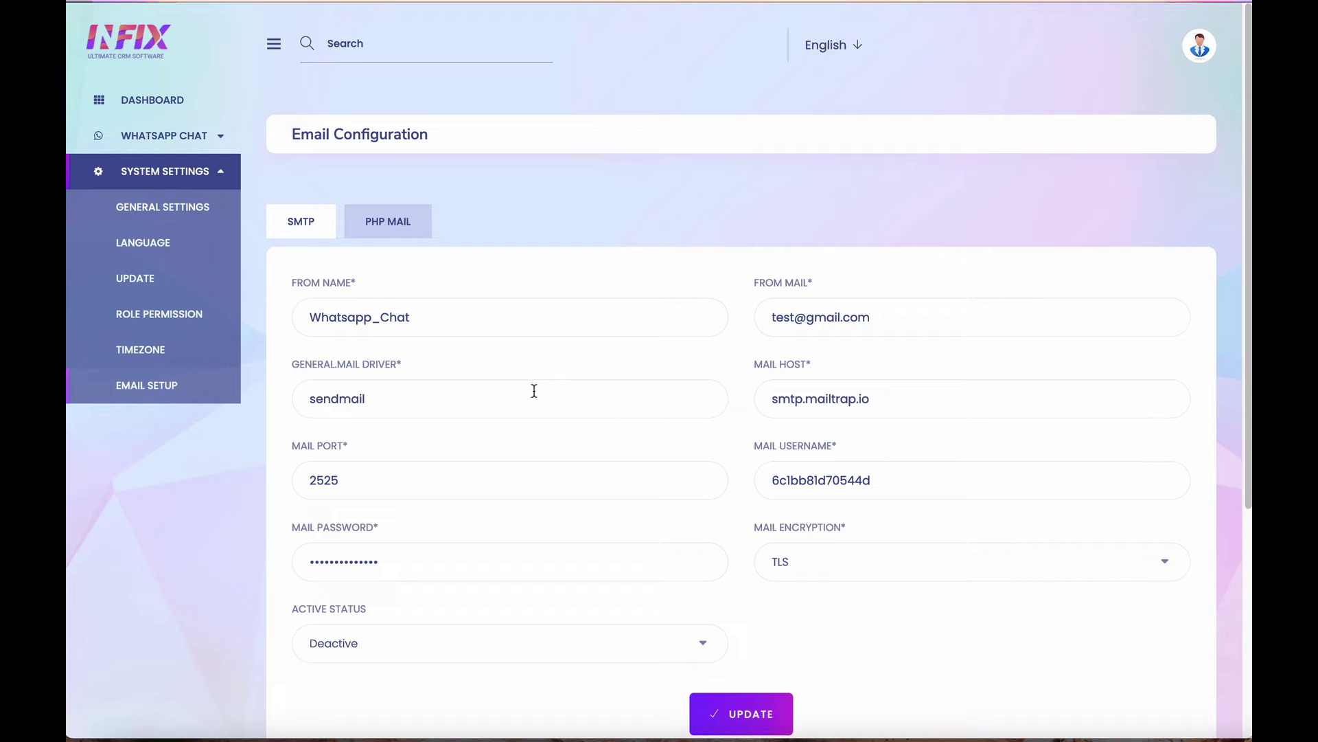
Step: Under PHP Mail, send a test mail with text 'des' to the recipient's address
{"action": "left_click", "coordinate": [395, 224]}
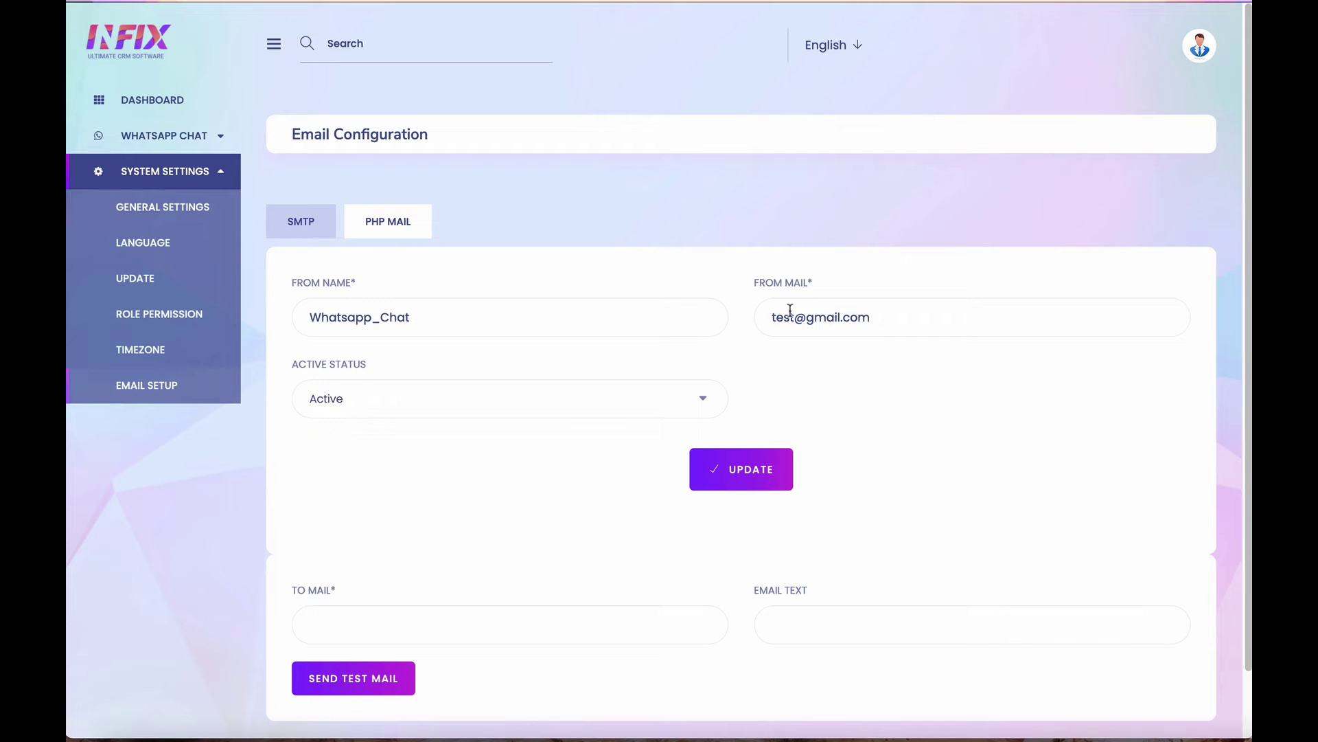
{"action": "left_click_drag", "start_coordinate": [911, 321], "coordinate": [717, 305]}
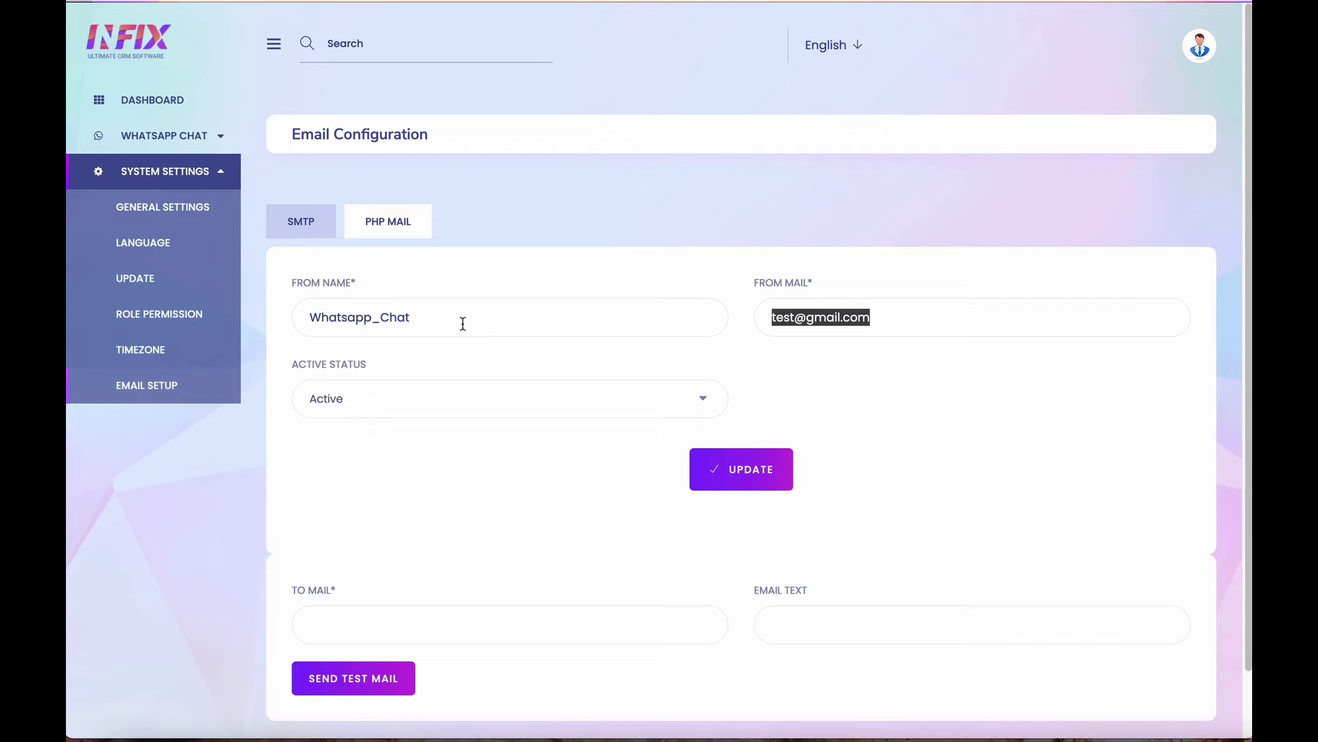
{"action": "left_click", "coordinate": [369, 623]}
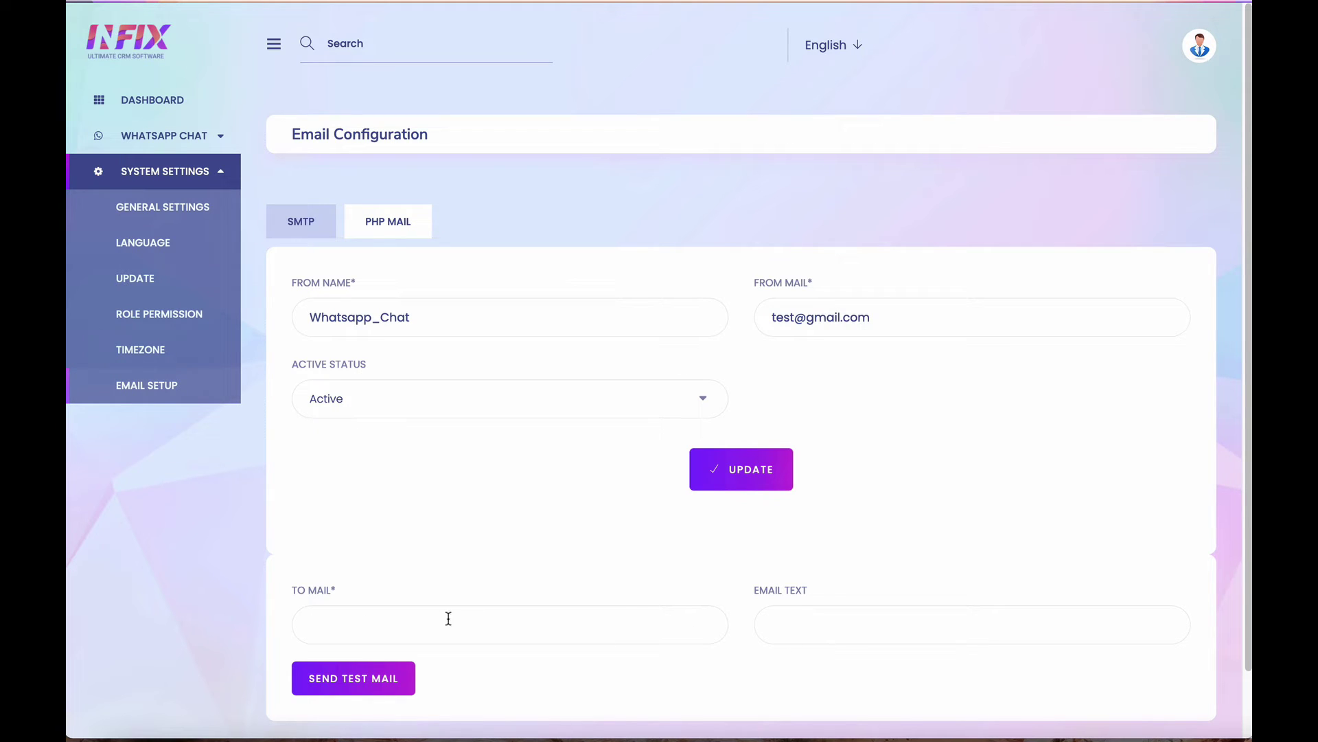
{"action": "left_click", "coordinate": [409, 620]}
{"action": "left_click", "coordinate": [416, 654]}
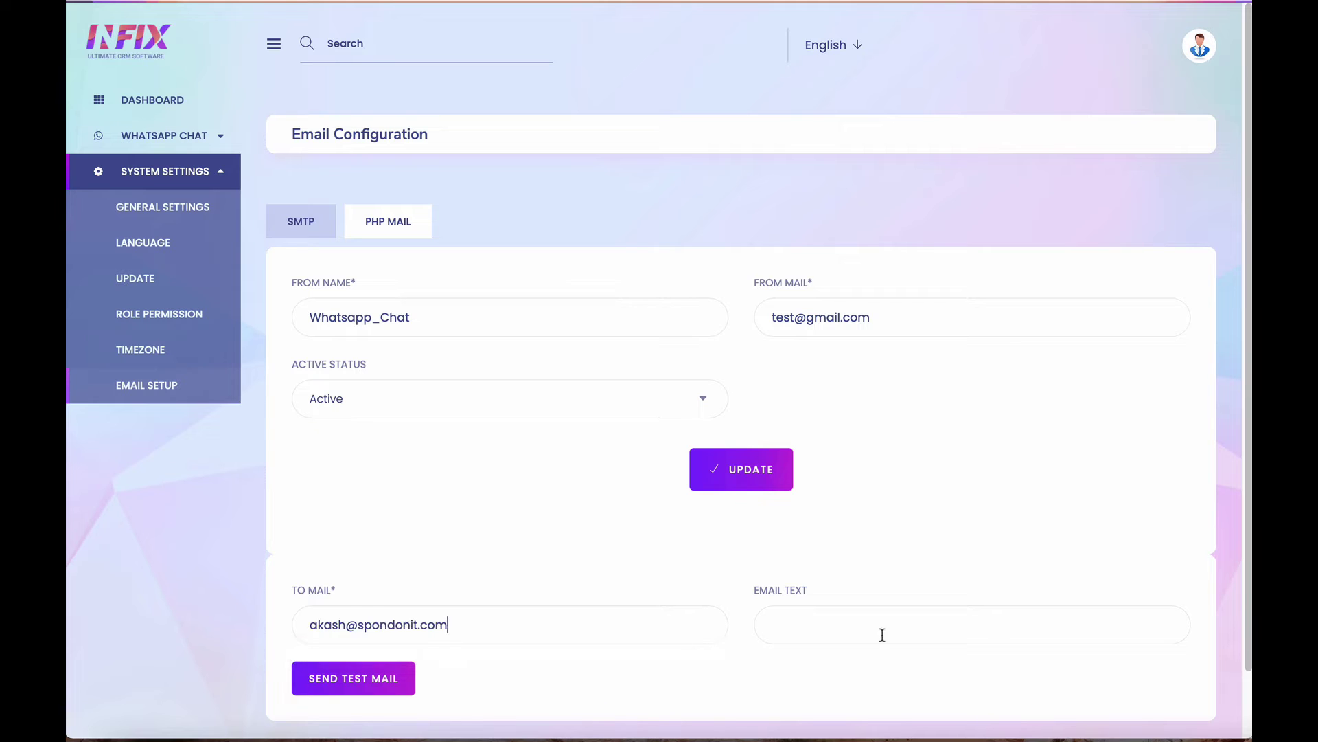
{"action": "left_click", "coordinate": [857, 632]}
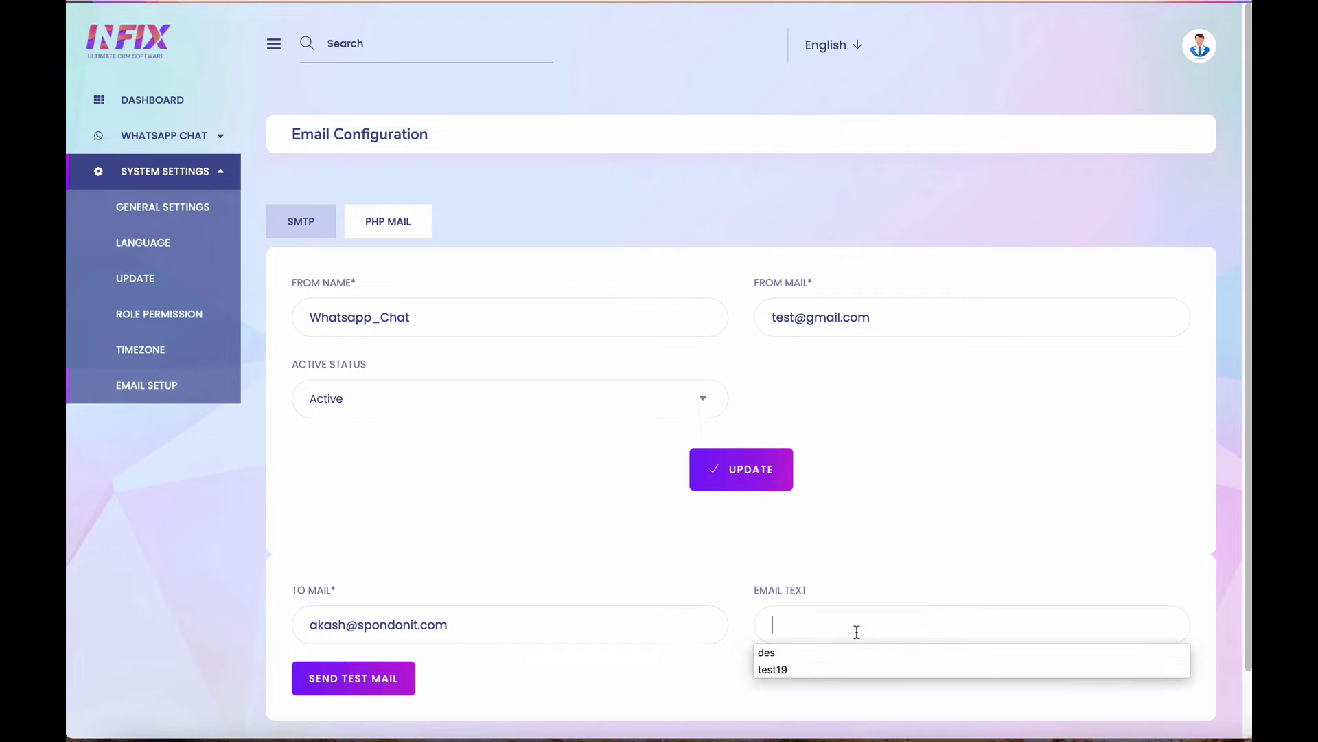
{"action": "left_click", "coordinate": [816, 648]}
{"action": "left_click", "coordinate": [364, 680]}
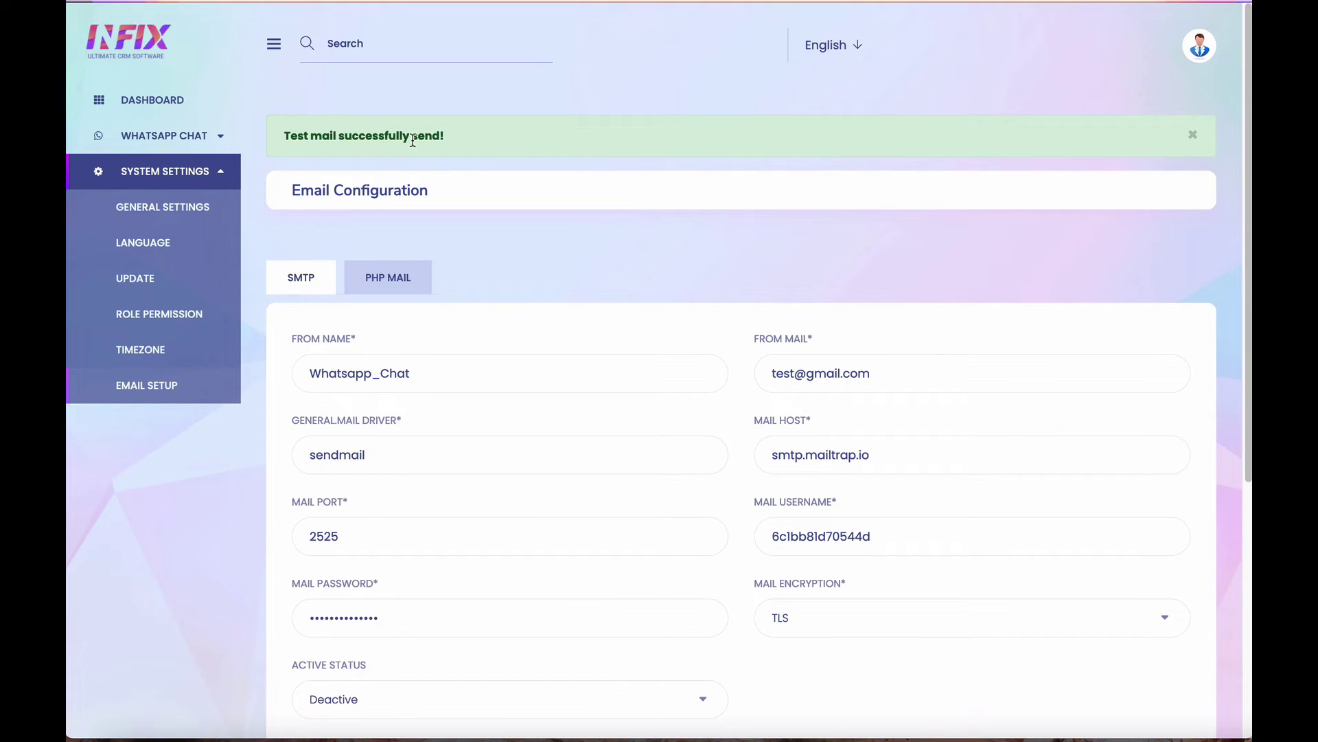
Step: Scroll through General Settings' embed script, layout, logo, timezone and site title options
{"action": "left_click", "coordinate": [180, 208]}
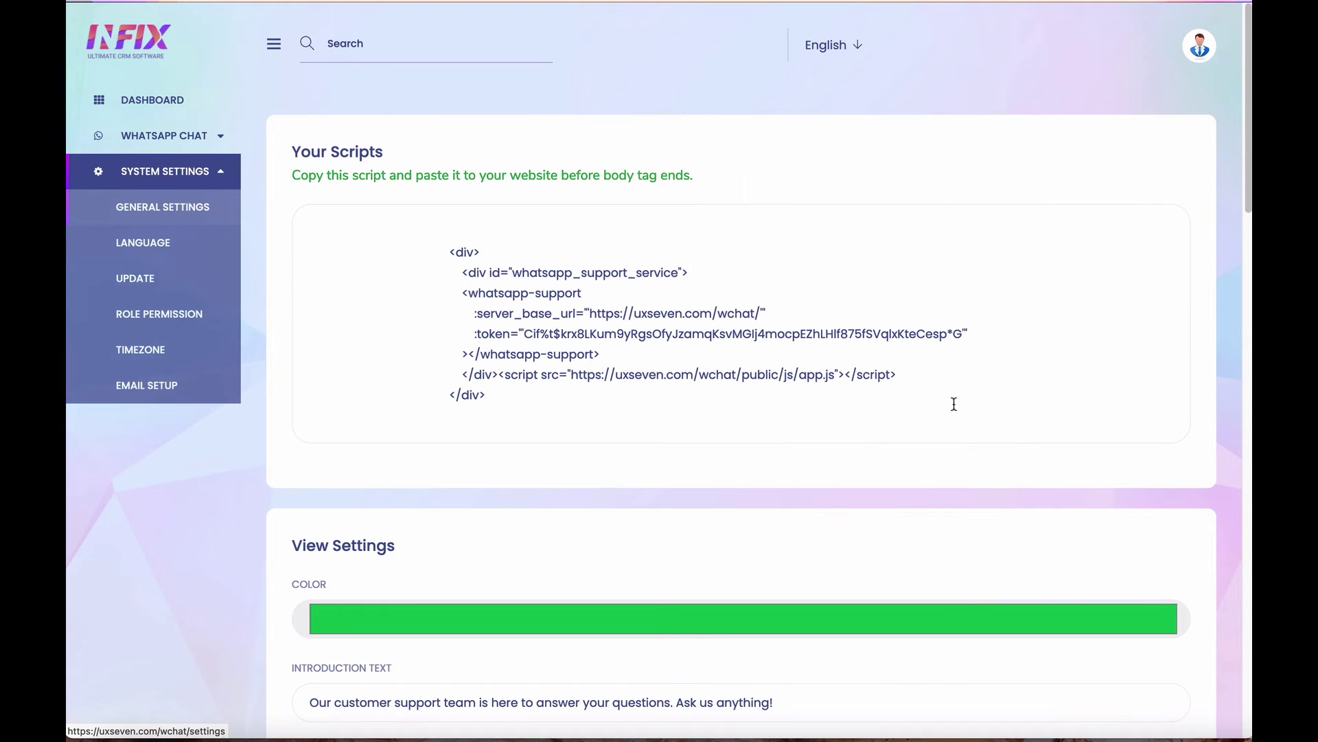
{"action": "scroll", "coordinate": [949, 404], "scroll_direction": "down", "scroll_amount": 10}
{"action": "scroll", "coordinate": [949, 407], "scroll_direction": "down", "scroll_amount": 5}
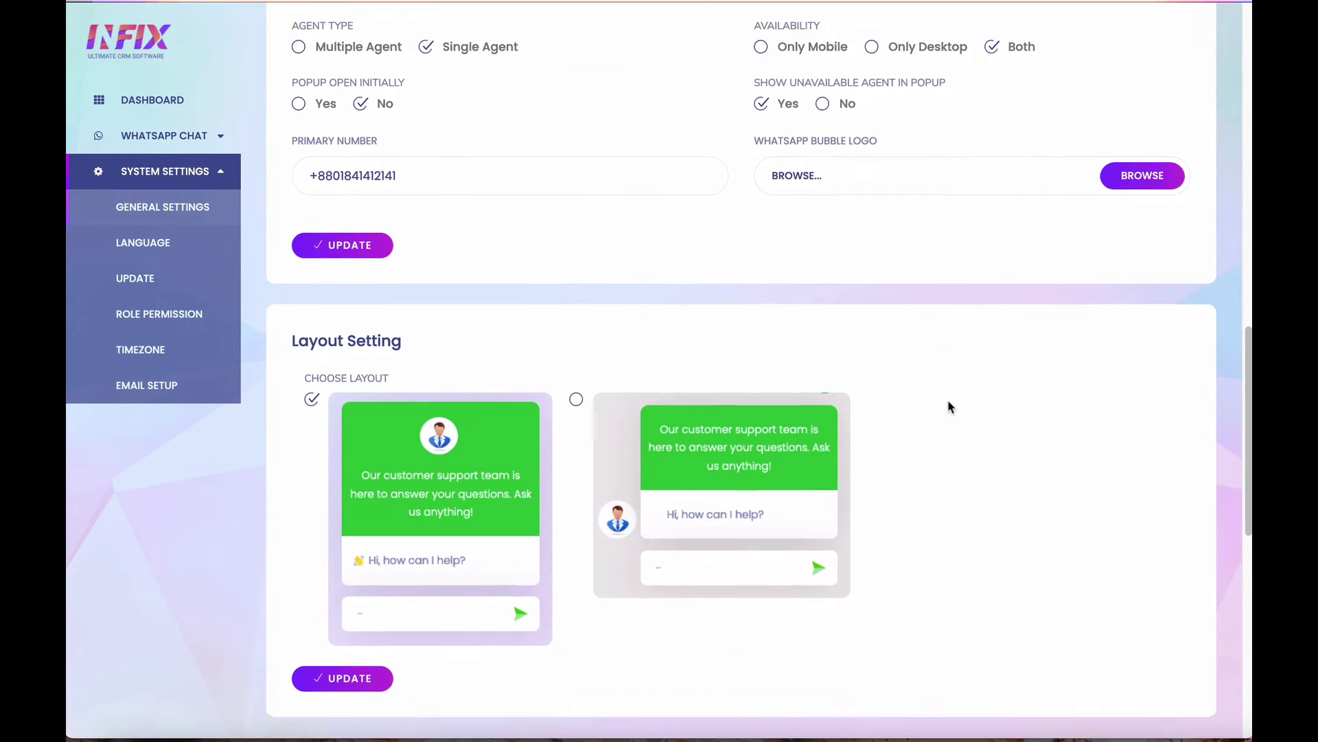
{"action": "scroll", "coordinate": [949, 406], "scroll_direction": "down", "scroll_amount": 3}
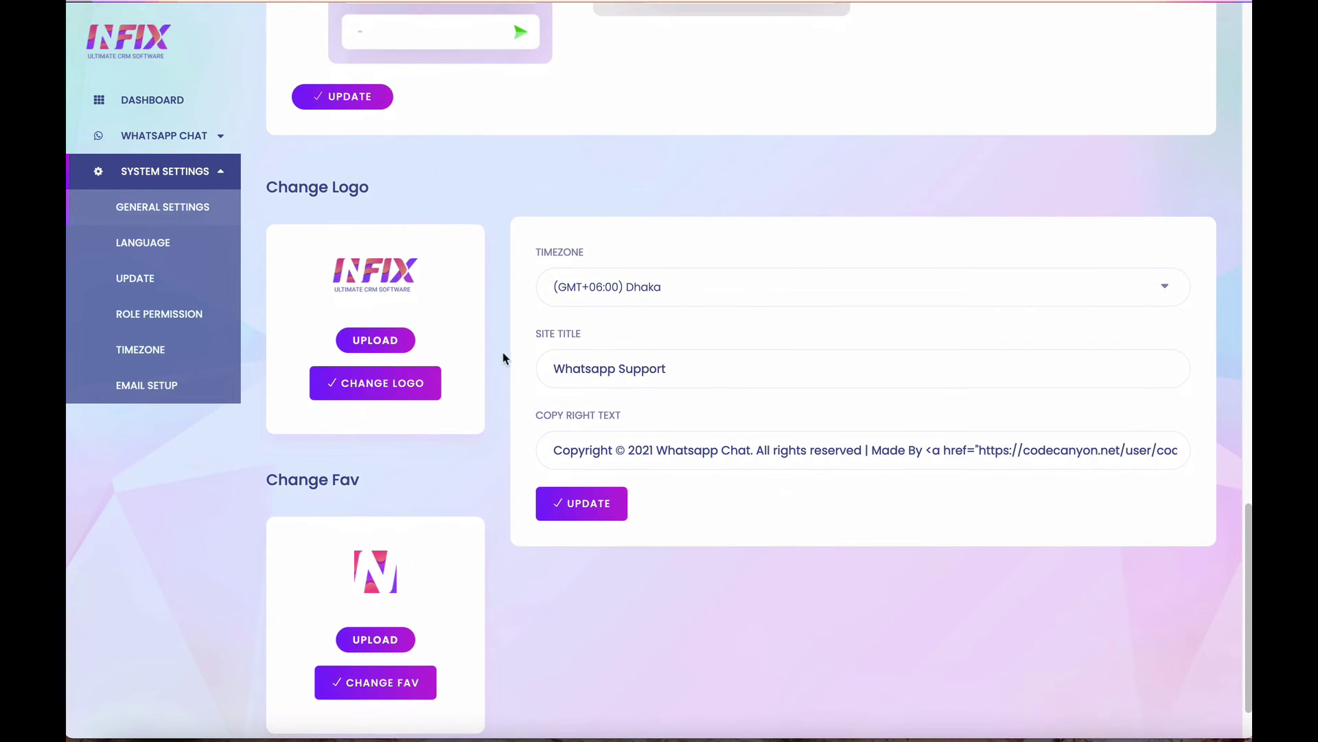
{"action": "scroll", "coordinate": [493, 304], "scroll_direction": "down", "scroll_amount": 1}
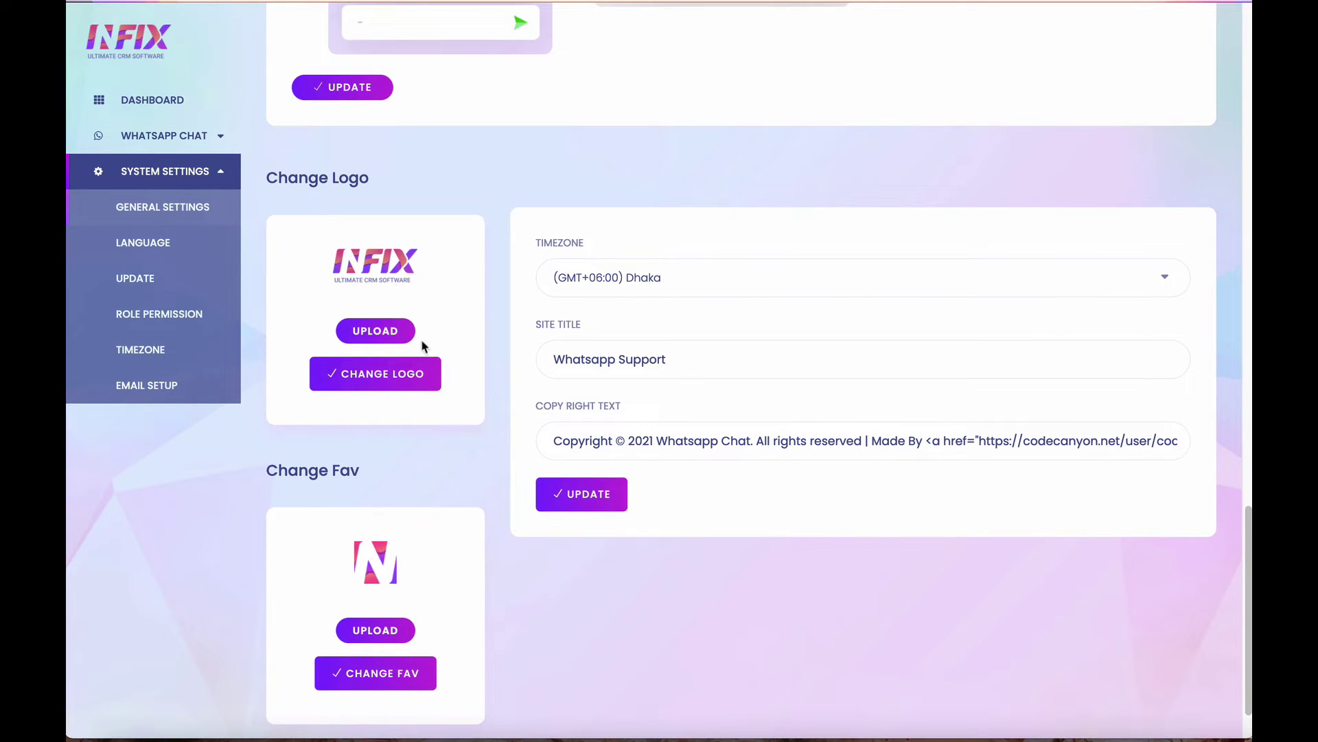
{"action": "scroll", "coordinate": [422, 344], "scroll_direction": "down", "scroll_amount": 1}
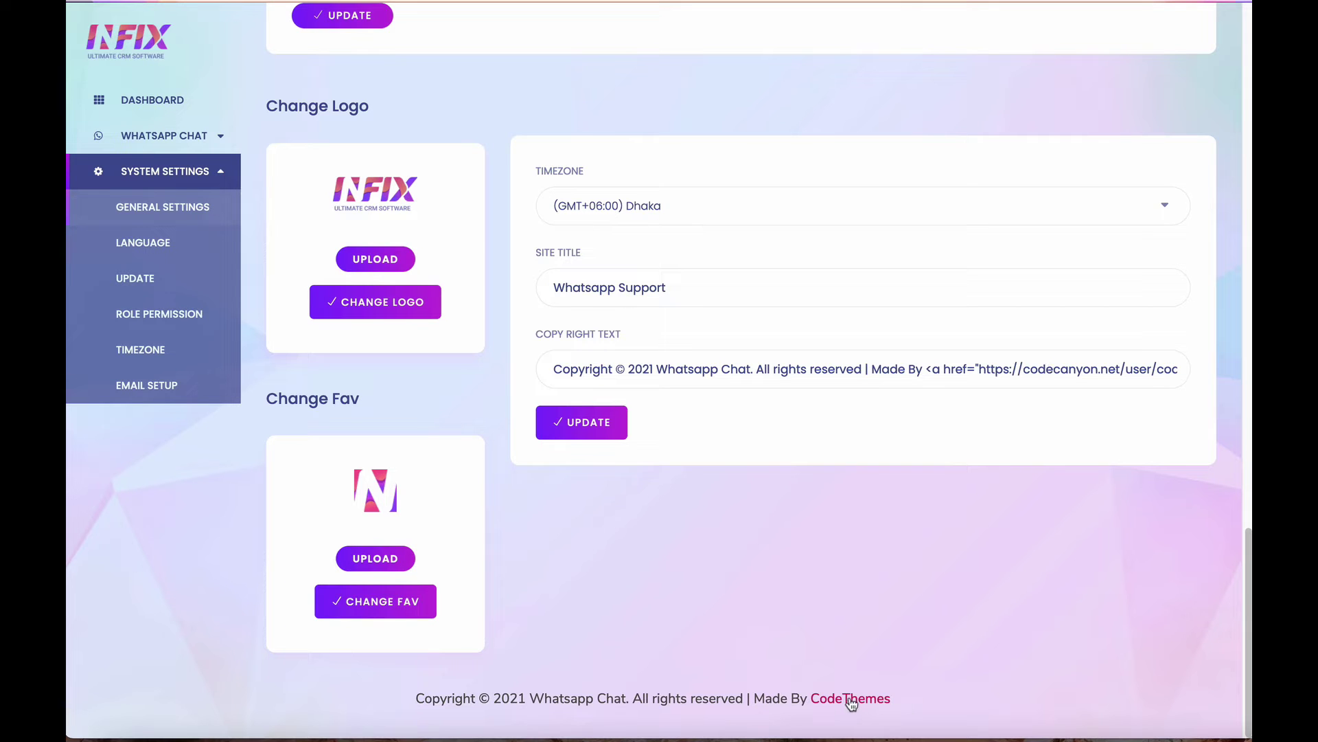
{"action": "left_click", "coordinate": [182, 137]}
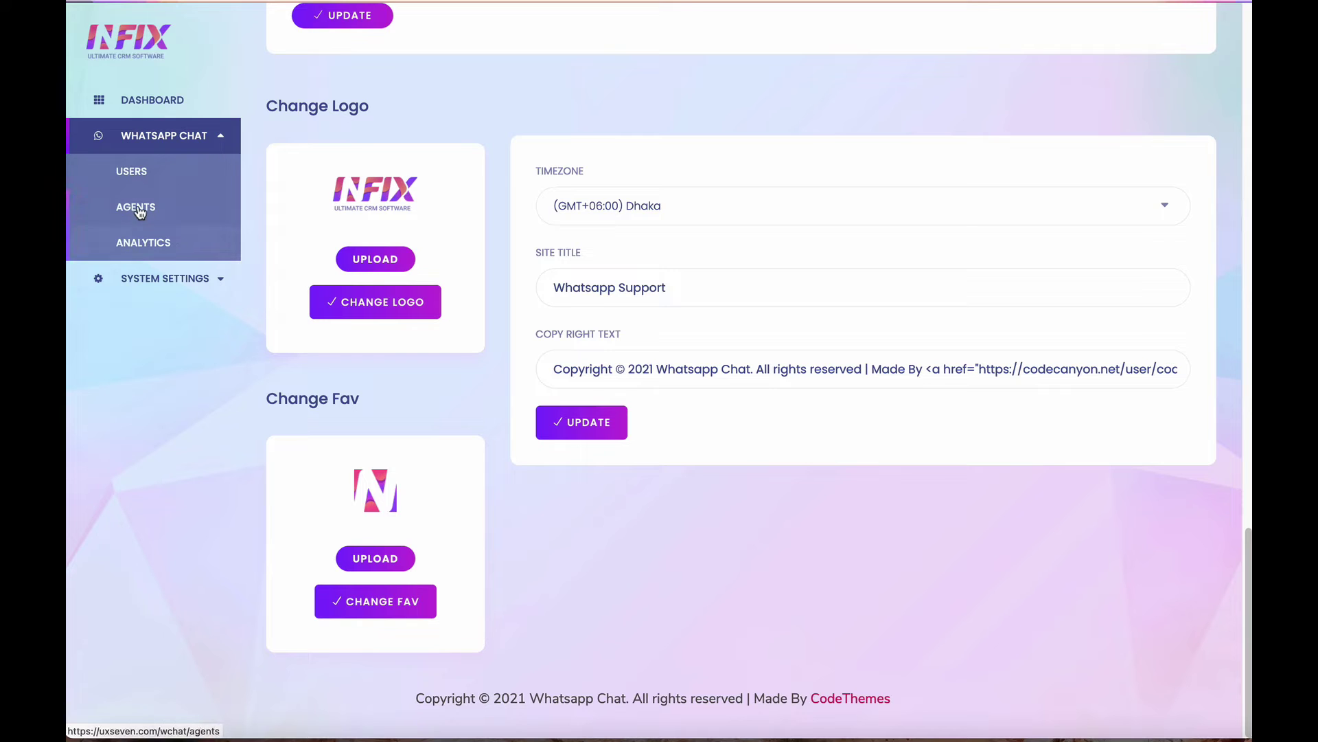
Step: Start a new user with the User role, review the default-password note, then open Agents
{"action": "left_click", "coordinate": [140, 177]}
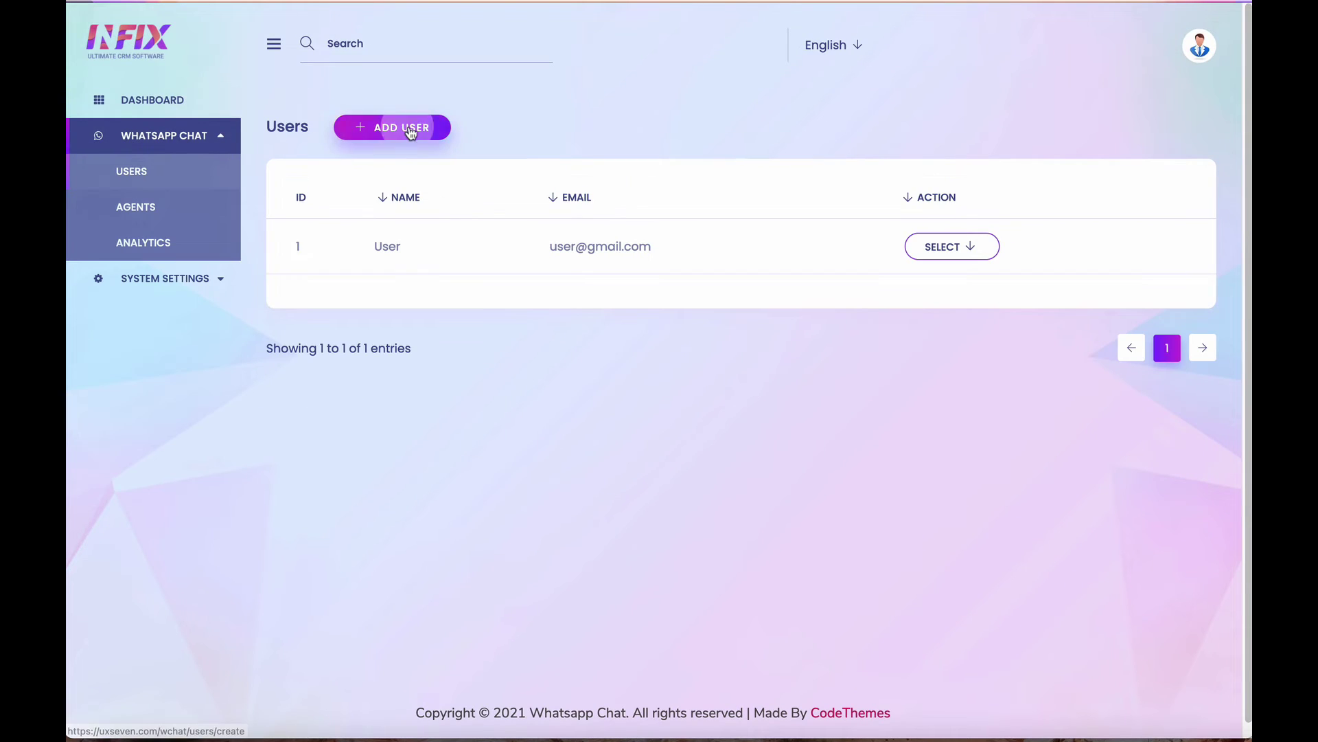
{"action": "left_click", "coordinate": [412, 127]}
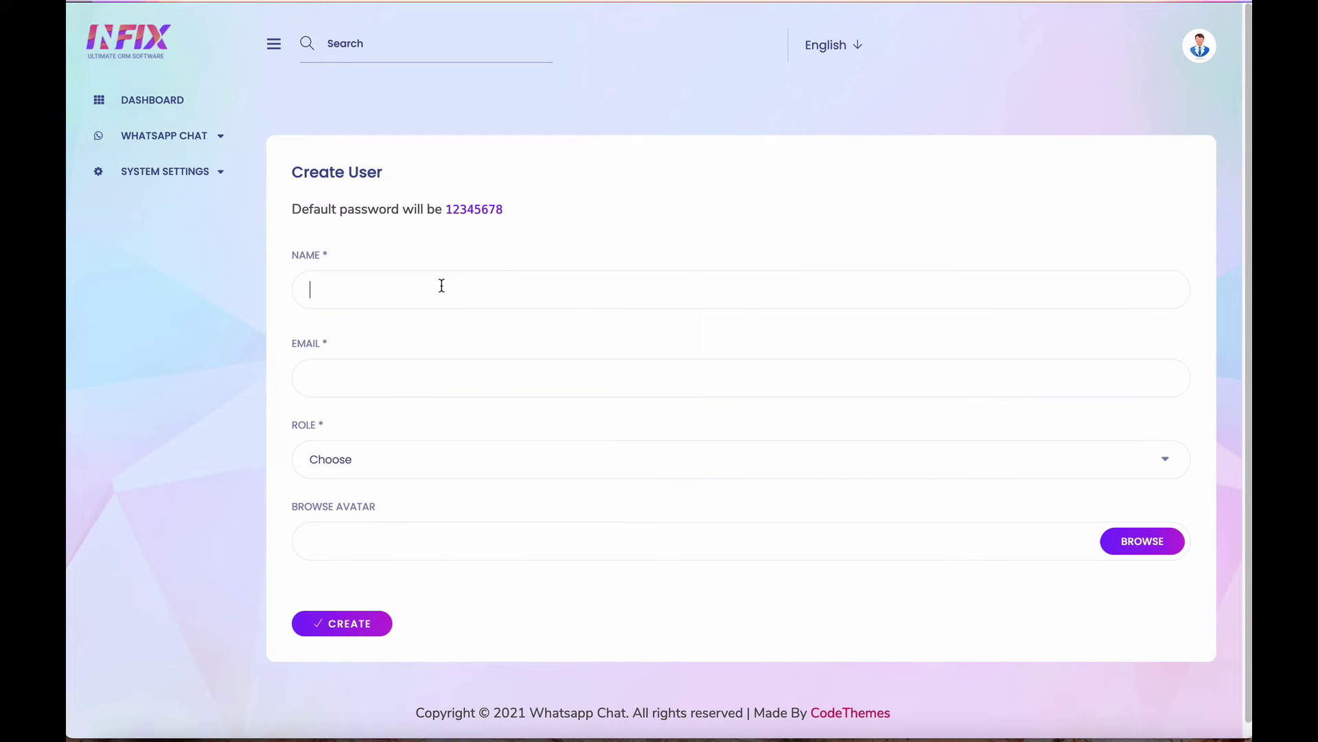
{"action": "left_click", "coordinate": [467, 459]}
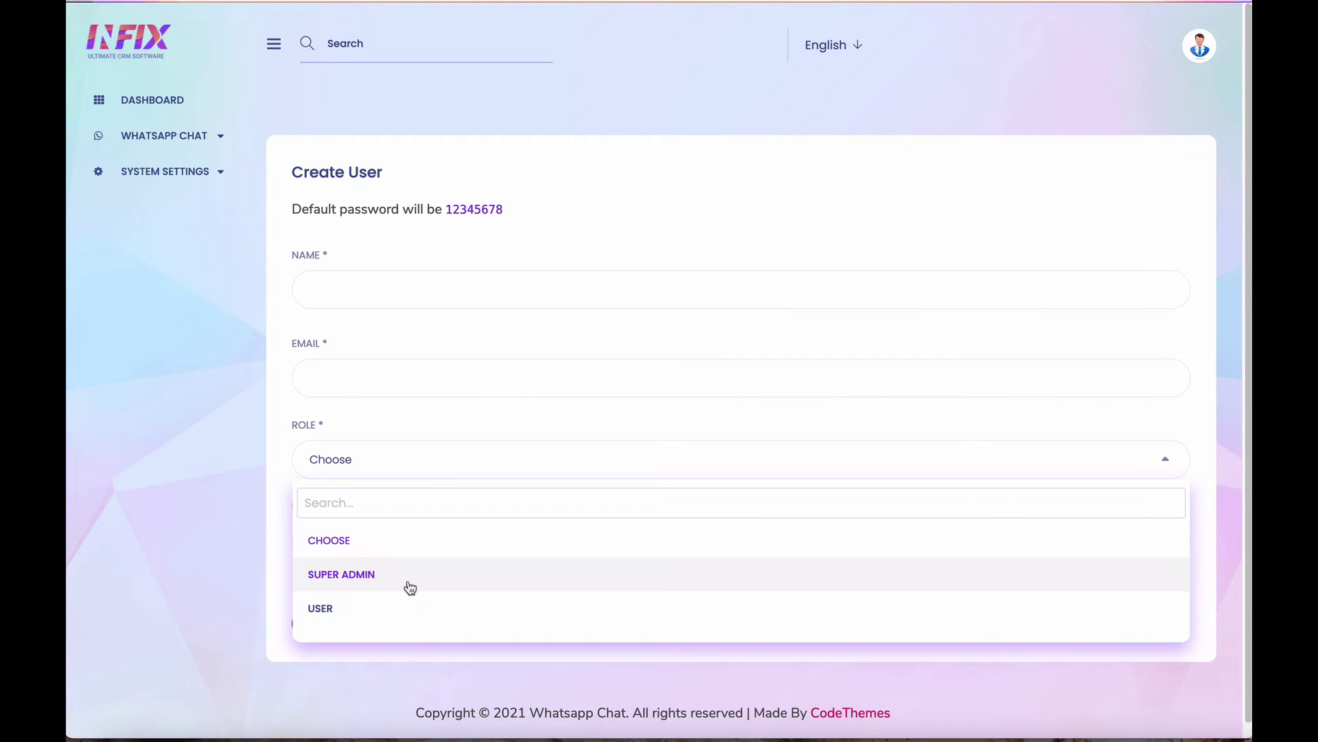
{"action": "left_click", "coordinate": [393, 611]}
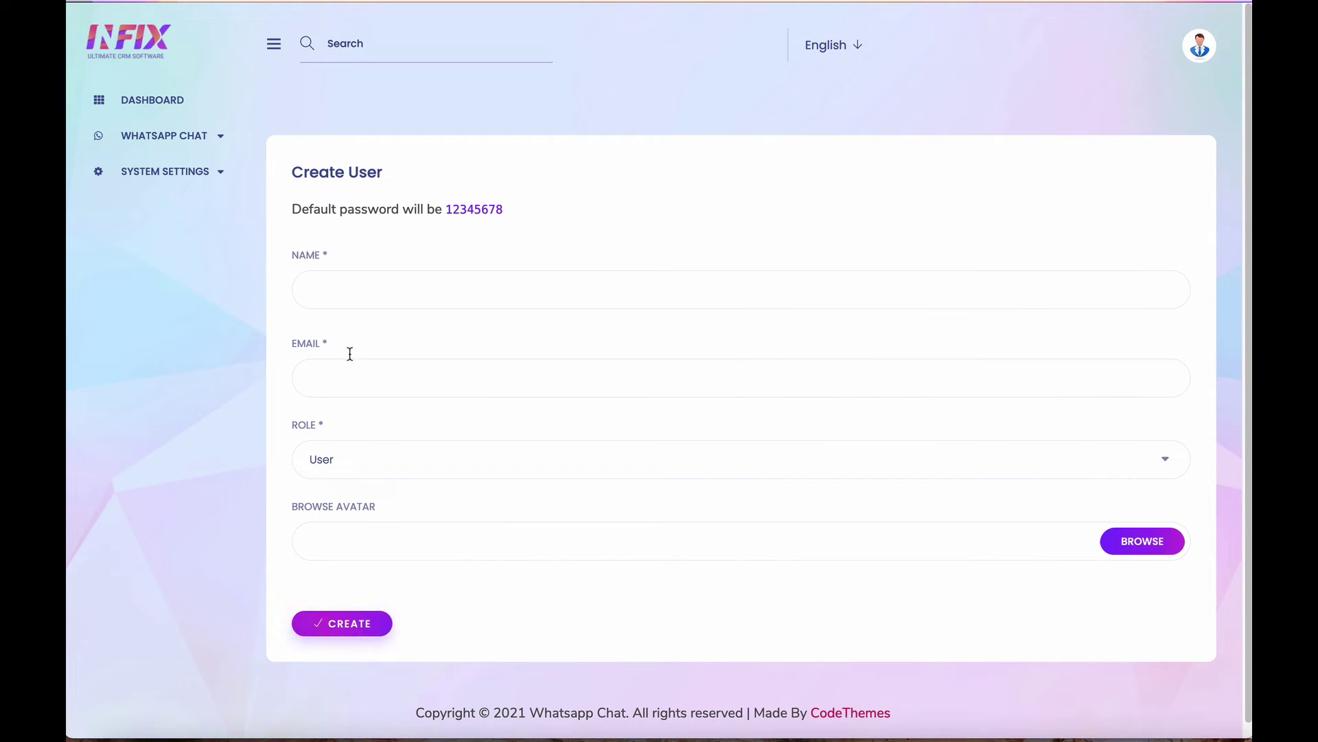
{"action": "double_click", "coordinate": [454, 209]}
{"action": "left_click", "coordinate": [542, 205]}
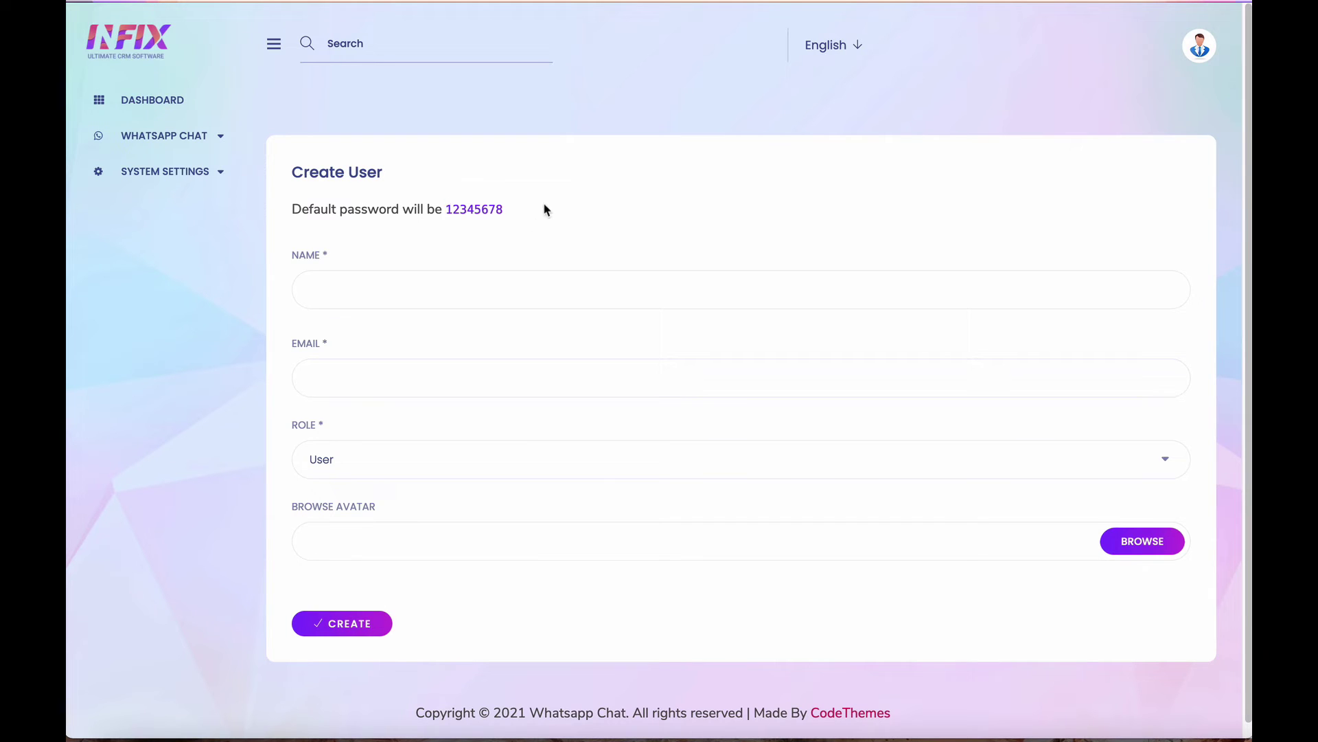
{"action": "left_click_drag", "start_coordinate": [293, 208], "coordinate": [560, 225]}
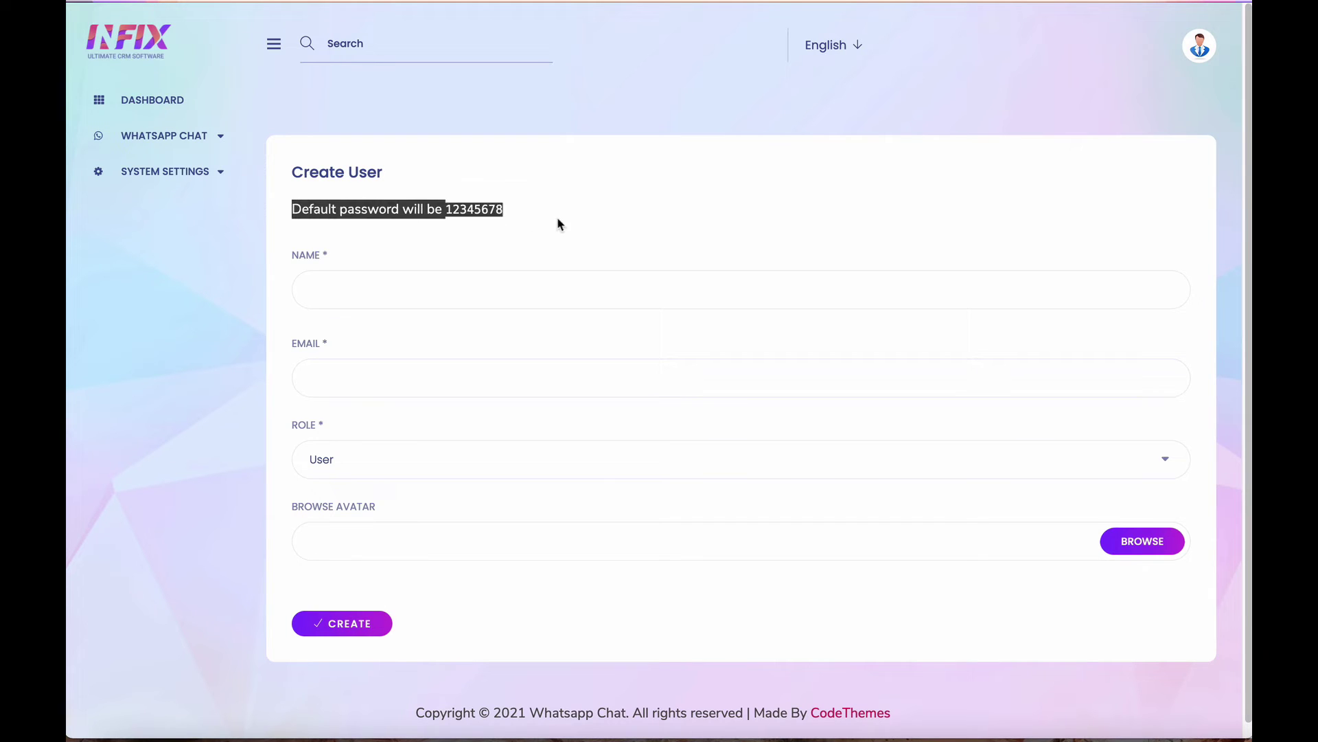
{"action": "left_click", "coordinate": [199, 136]}
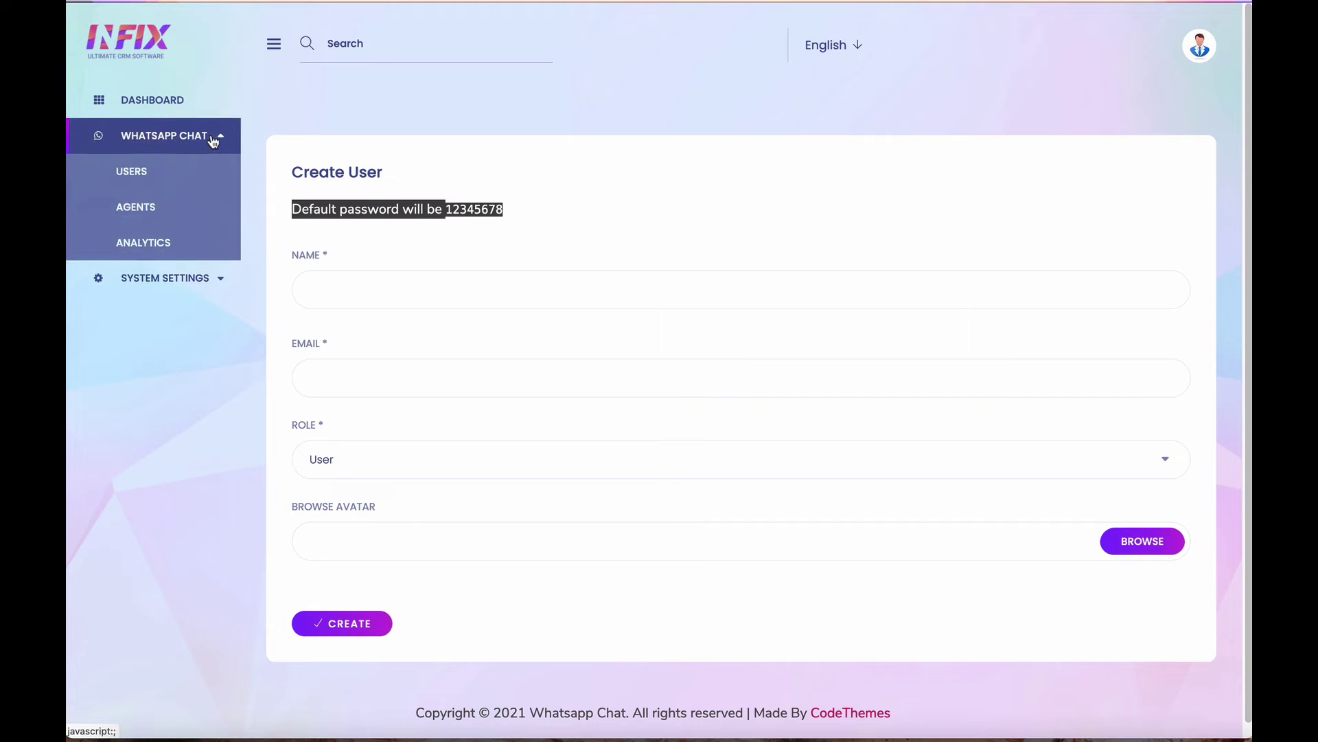
{"action": "left_click", "coordinate": [149, 215]}
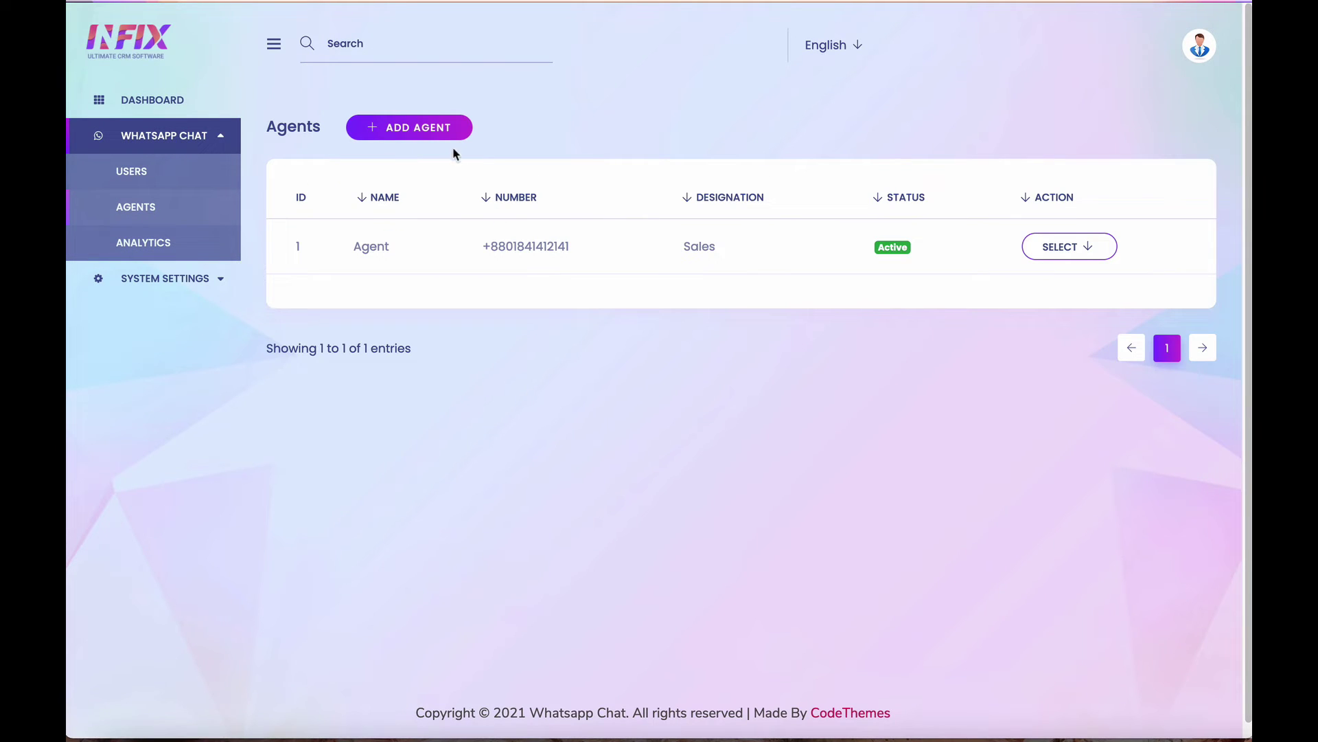
Step: Start a new agent and fill in its contact number, checking the country code
{"action": "left_click", "coordinate": [447, 130]}
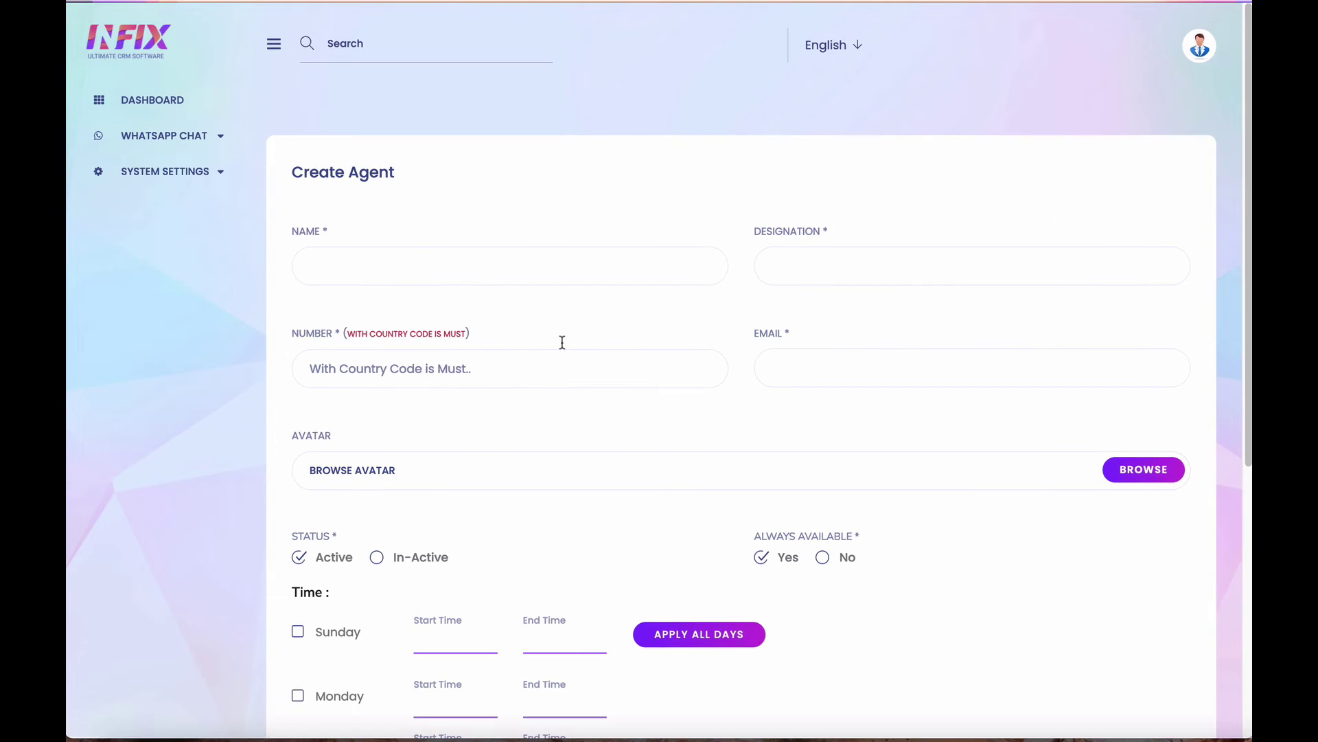
{"action": "left_click", "coordinate": [483, 370]}
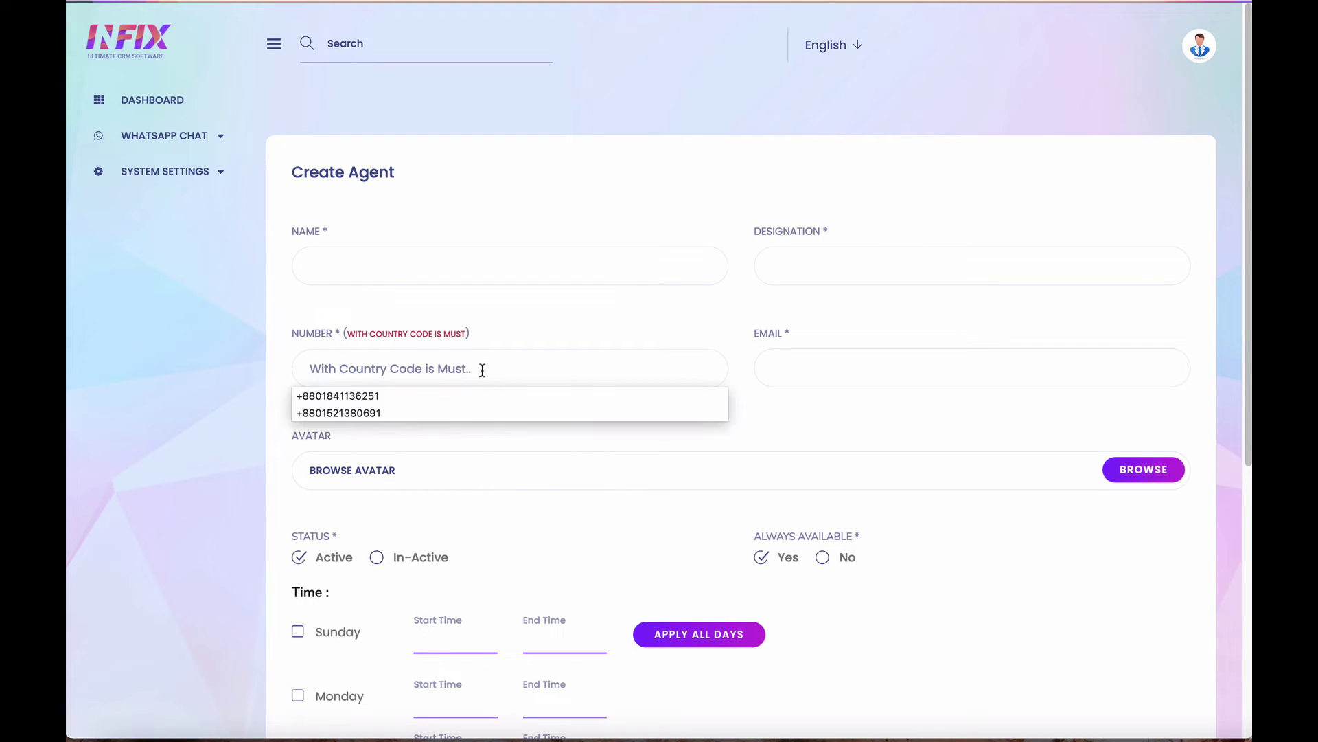
{"action": "left_click", "coordinate": [435, 393]}
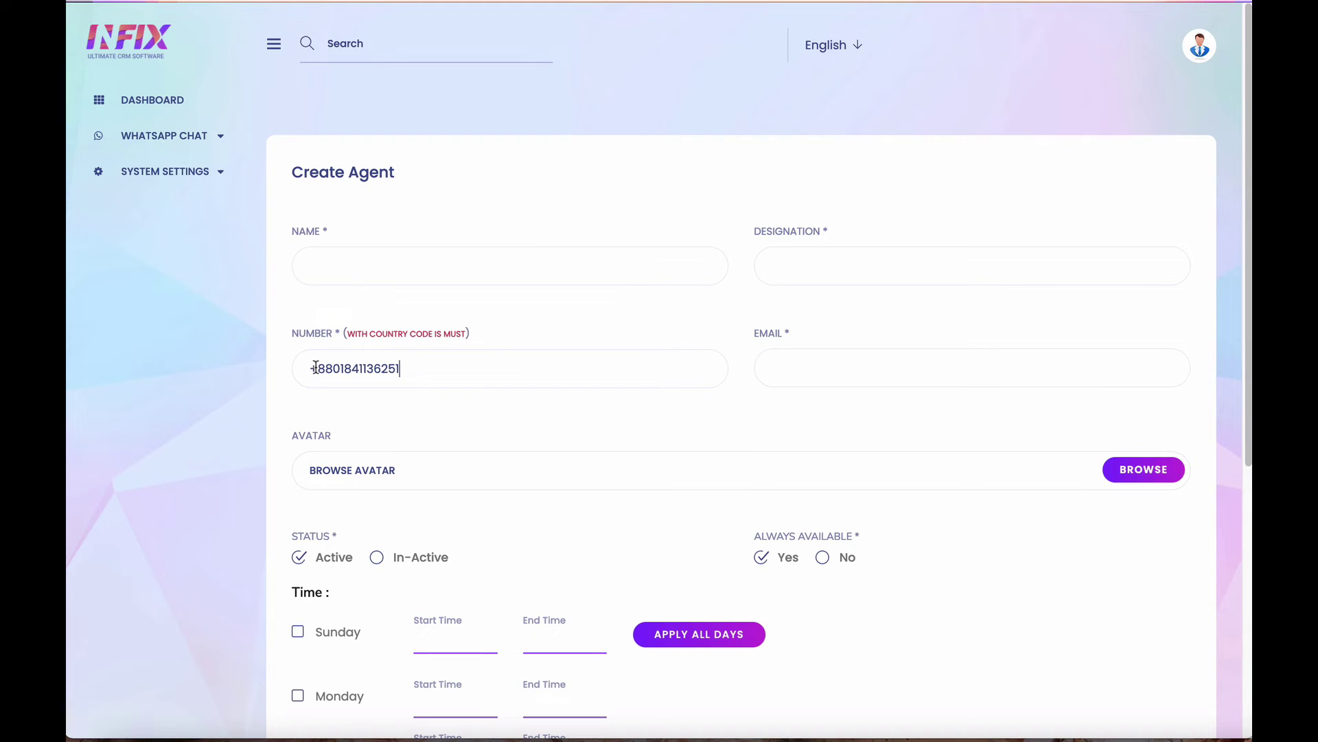
{"action": "left_click_drag", "start_coordinate": [333, 369], "coordinate": [308, 369]}
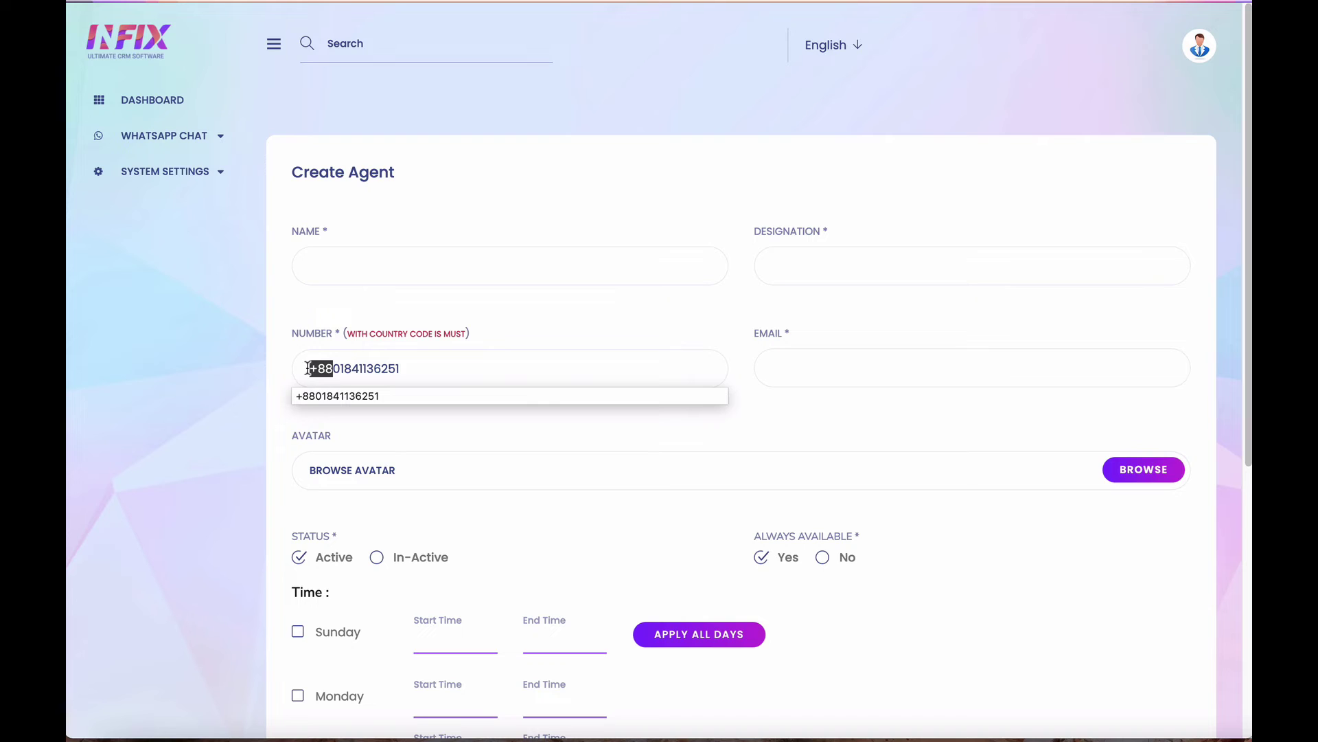
{"action": "left_click", "coordinate": [264, 370]}
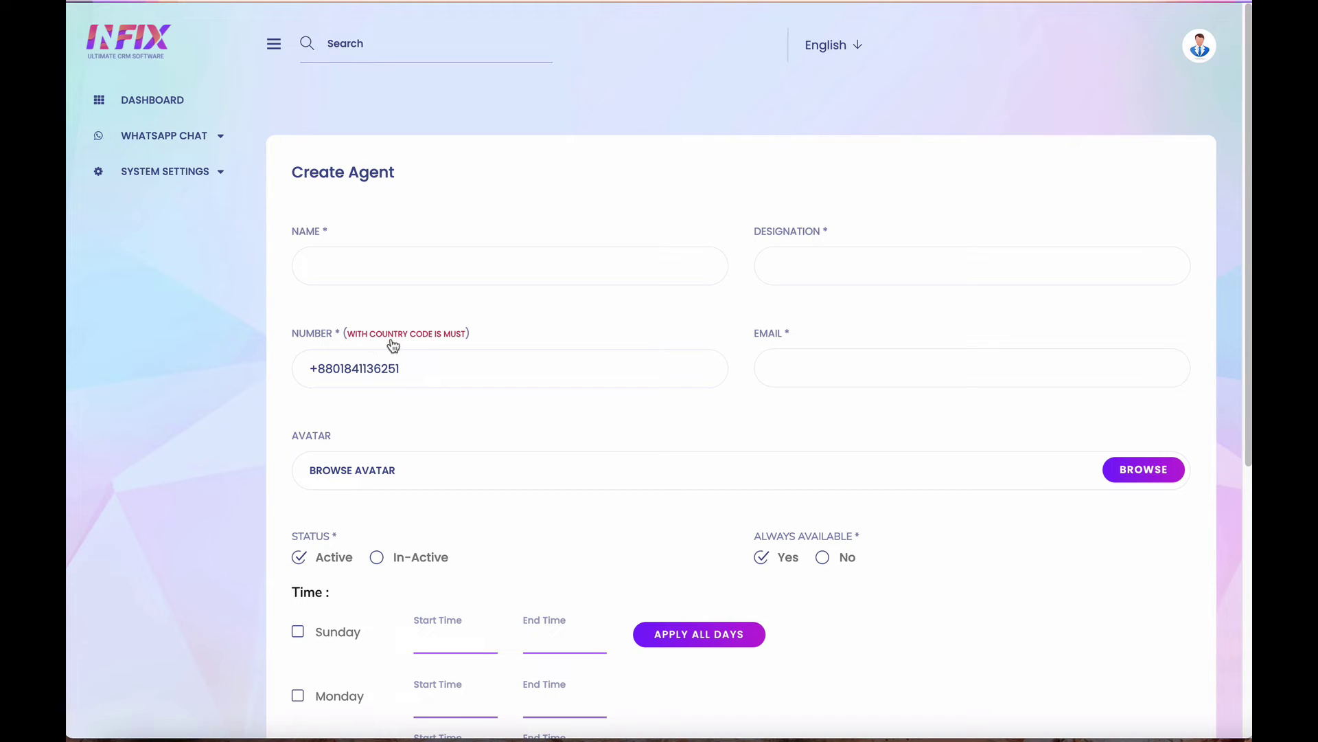
{"action": "left_click_drag", "start_coordinate": [334, 368], "coordinate": [309, 369]}
{"action": "left_click", "coordinate": [335, 369]}
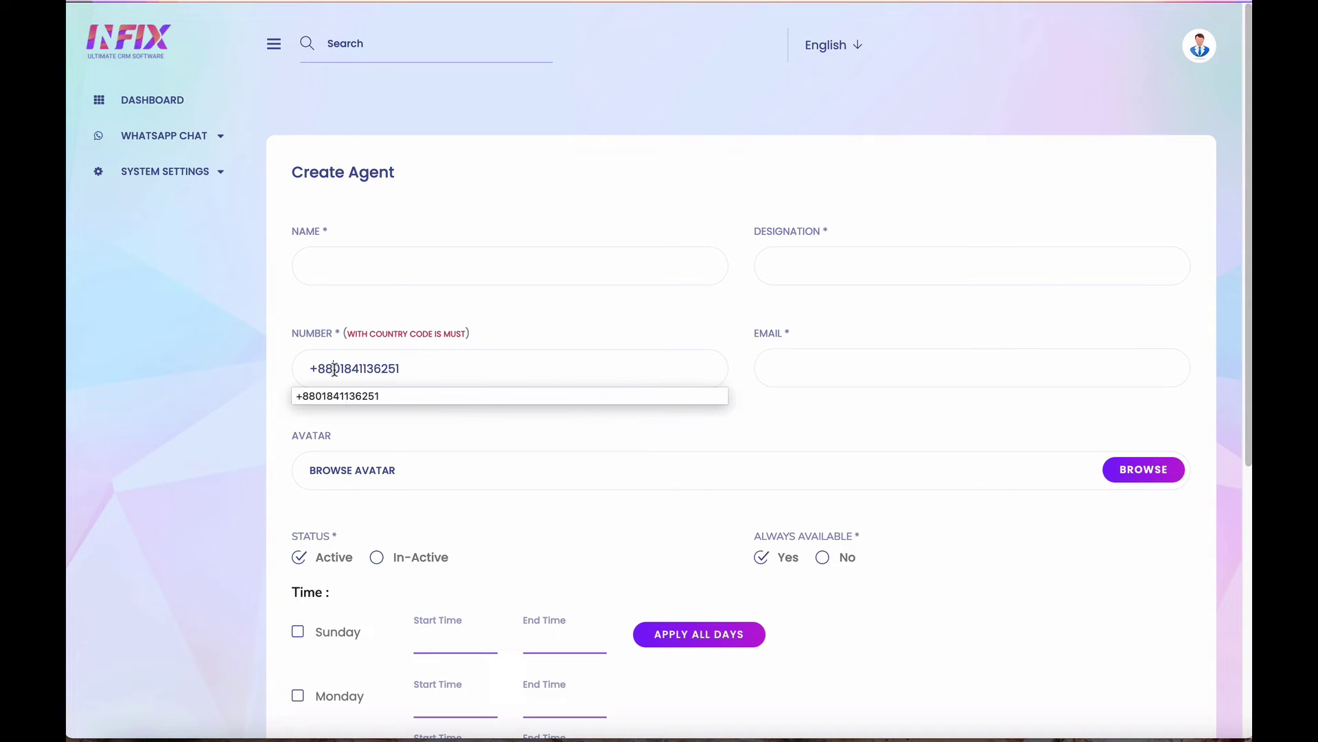
{"action": "left_click", "coordinate": [212, 366]}
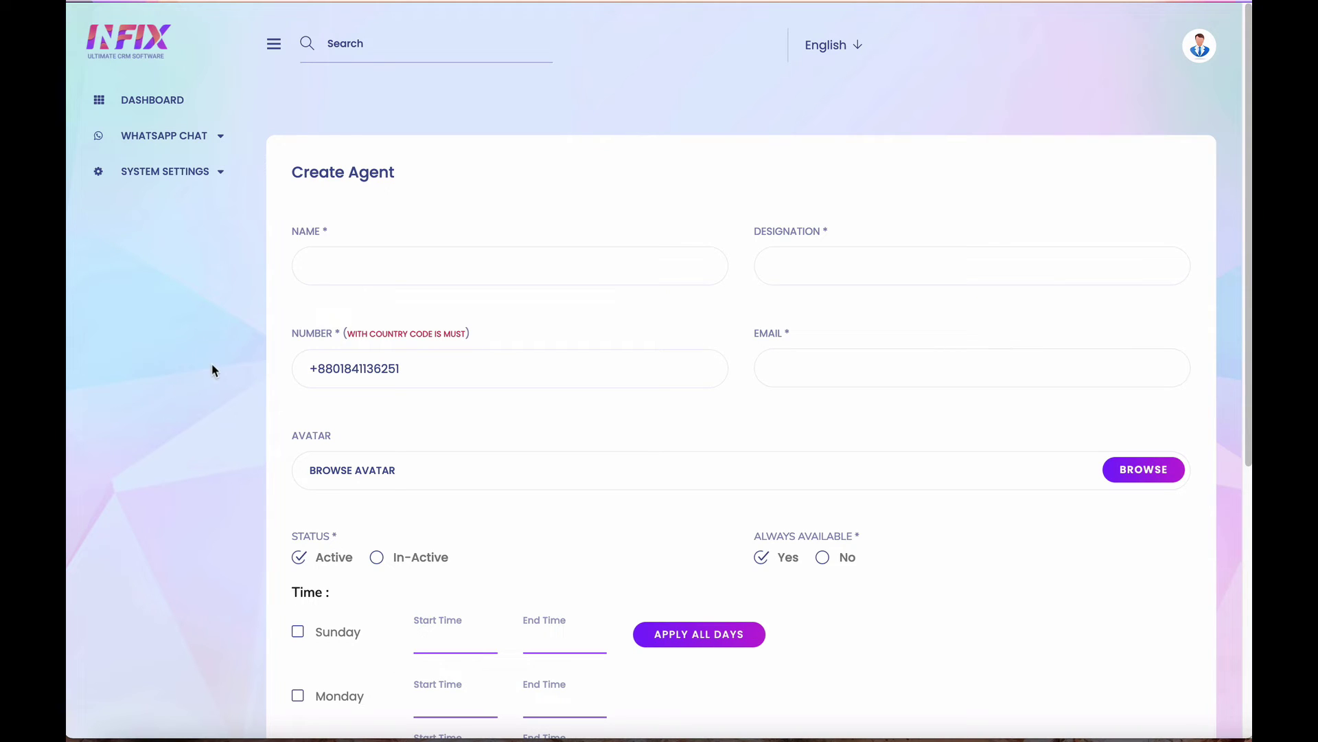
Step: Fill in the agent's name, designation Support Master and e-mail, and pick an avatar
{"action": "left_click", "coordinate": [366, 266]}
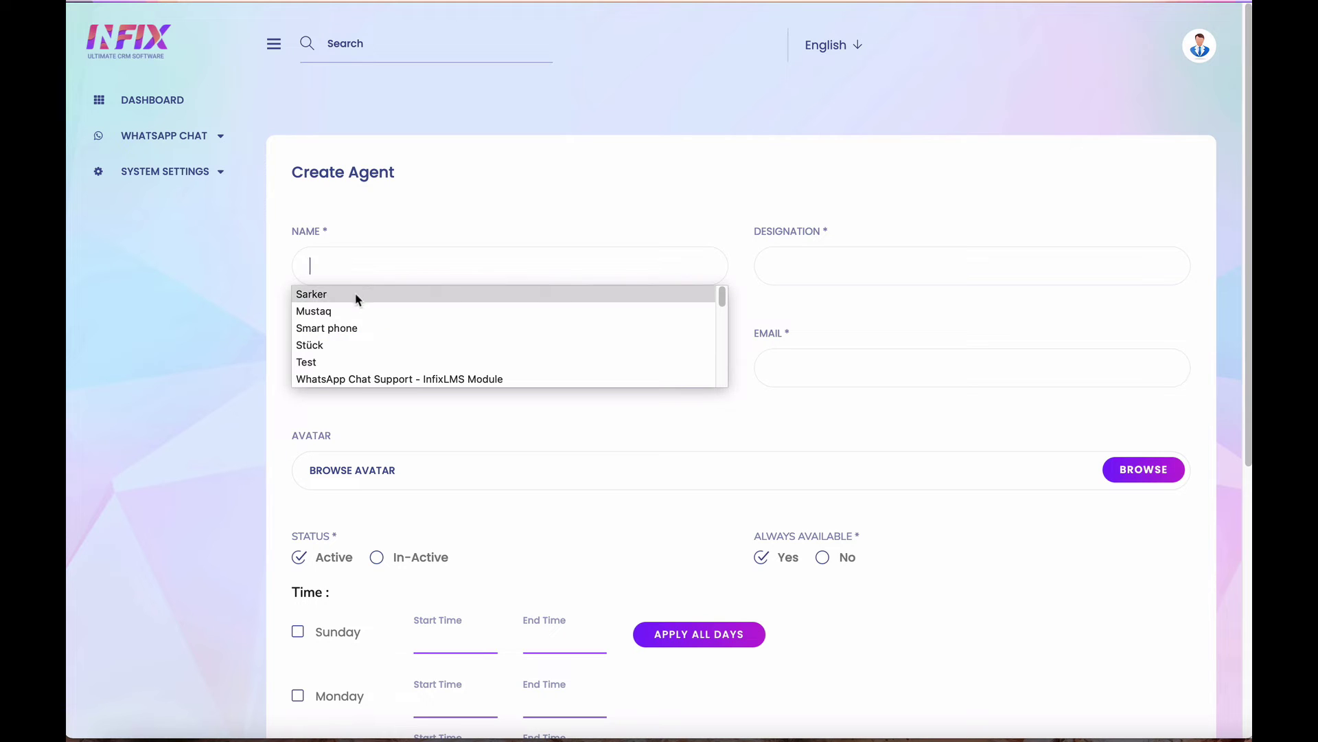
{"action": "left_click", "coordinate": [356, 294]}
{"action": "left_click", "coordinate": [822, 269]}
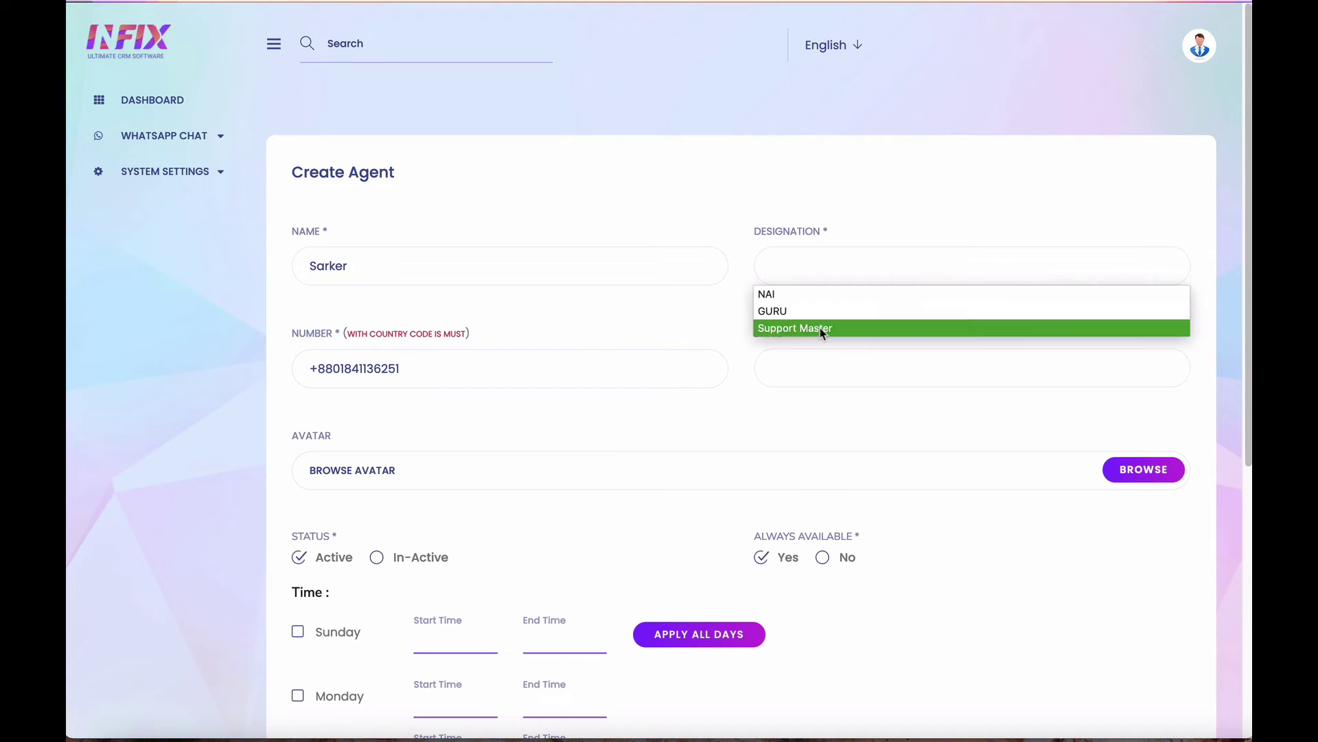
{"action": "left_click", "coordinate": [820, 328]}
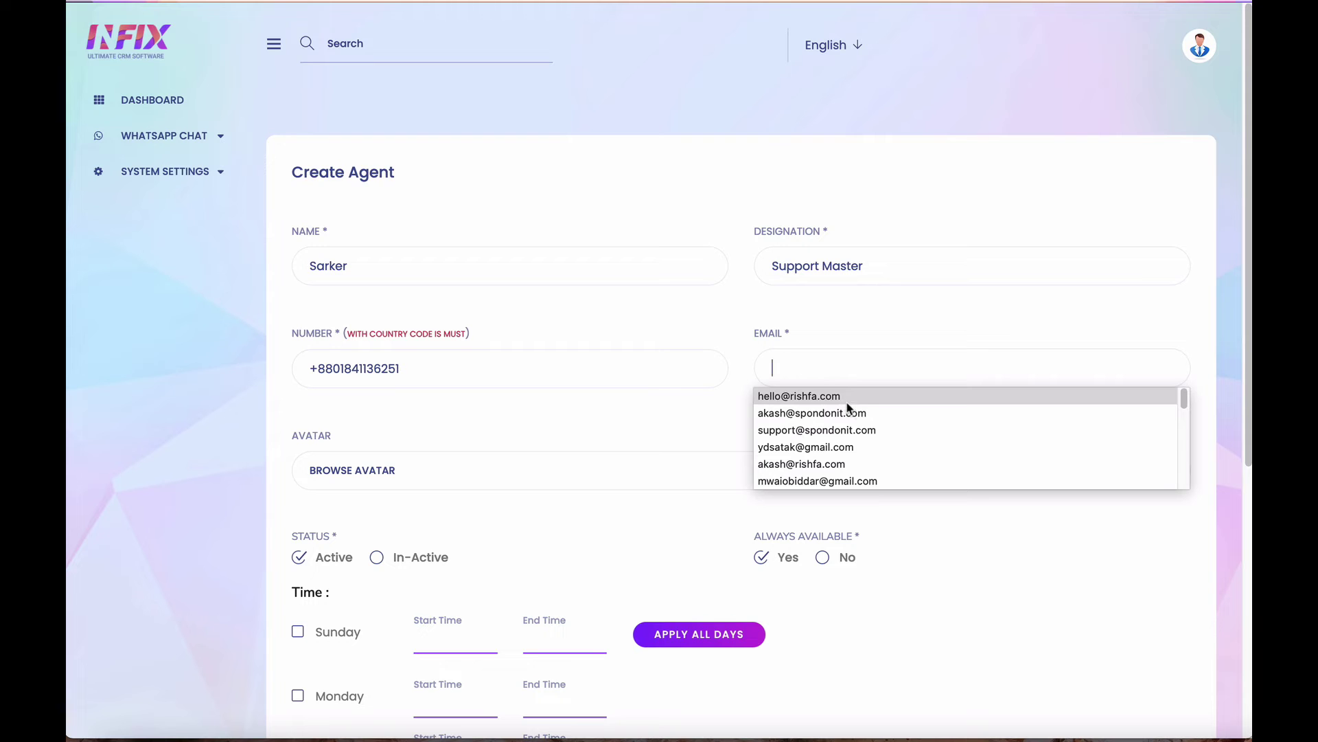
{"action": "left_click", "coordinate": [860, 415]}
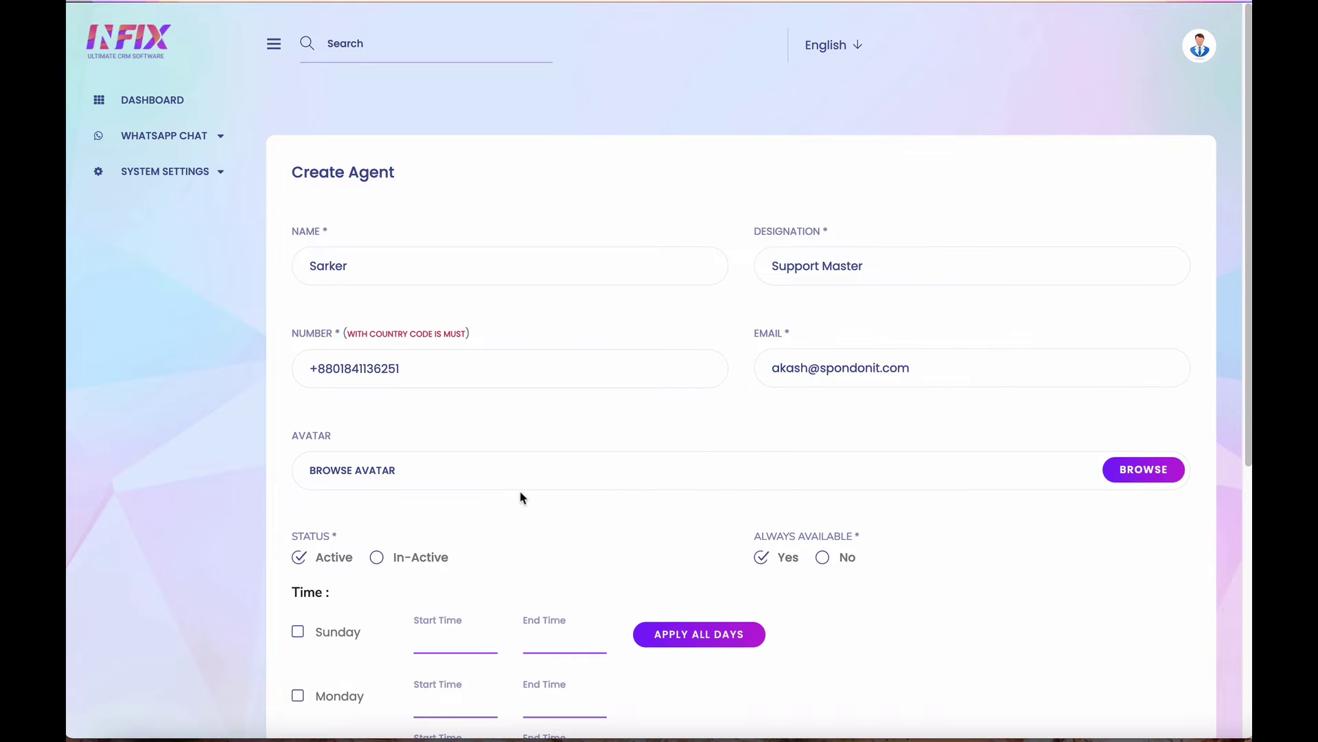
{"action": "scroll", "coordinate": [522, 493], "scroll_direction": "down", "scroll_amount": 3}
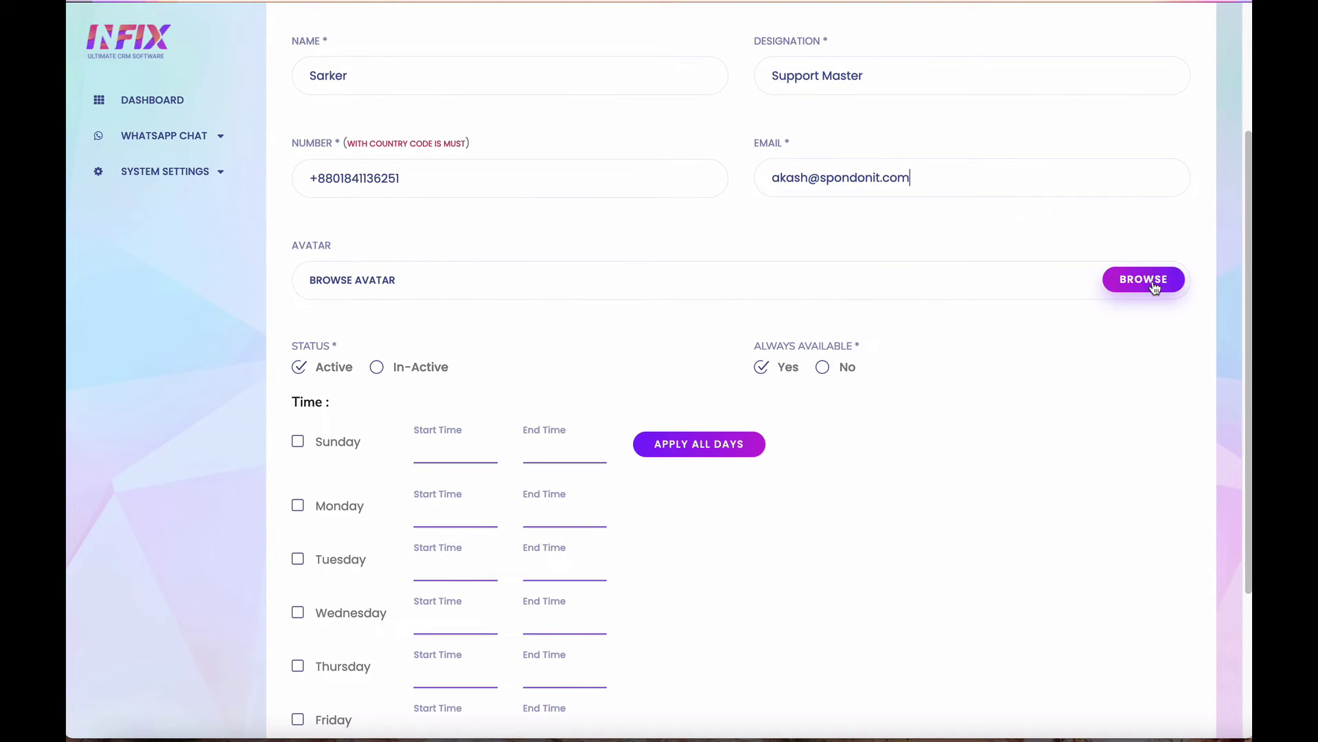
{"action": "left_click", "coordinate": [1124, 284]}
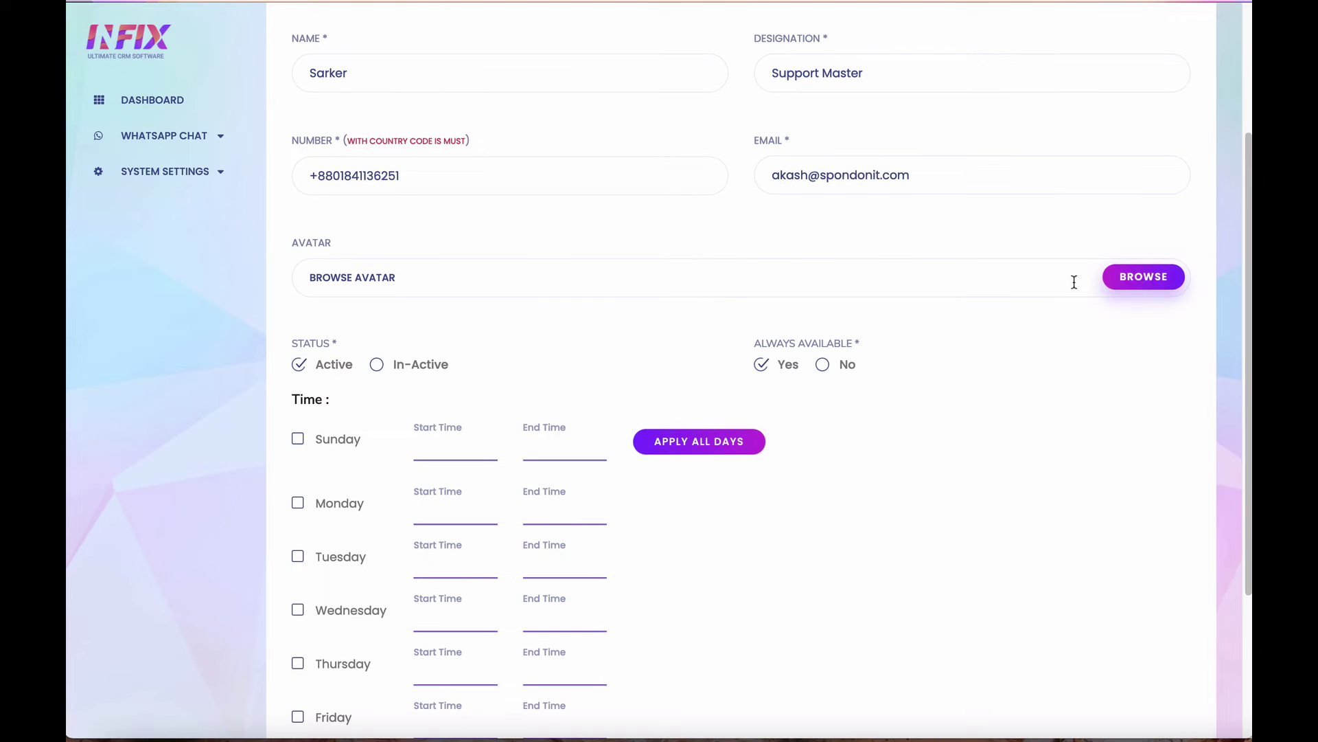
{"action": "scroll", "coordinate": [921, 362], "scroll_direction": "down", "scroll_amount": 2}
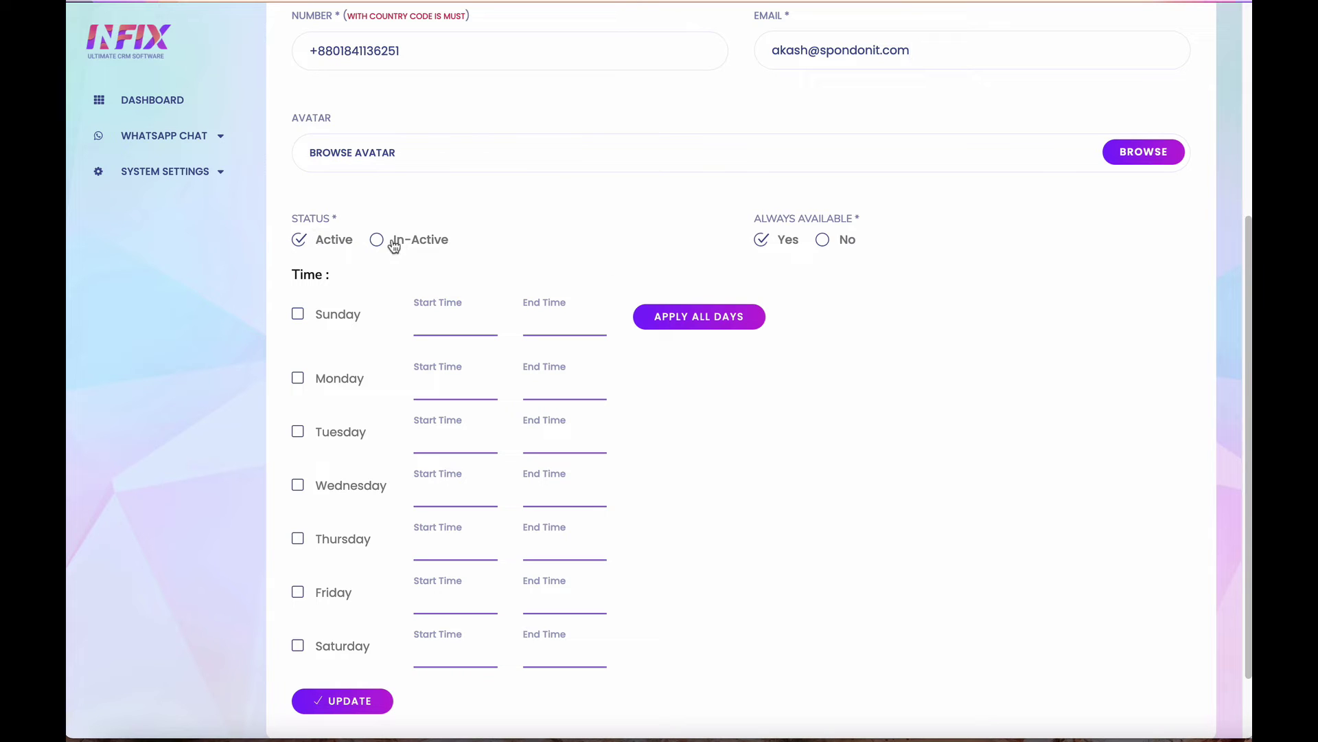
Step: Enable Sunday with availability from 9:00 PM to 12:00 PM
{"action": "left_click", "coordinate": [297, 314]}
{"action": "left_click", "coordinate": [297, 314]}
{"action": "left_click", "coordinate": [464, 319]}
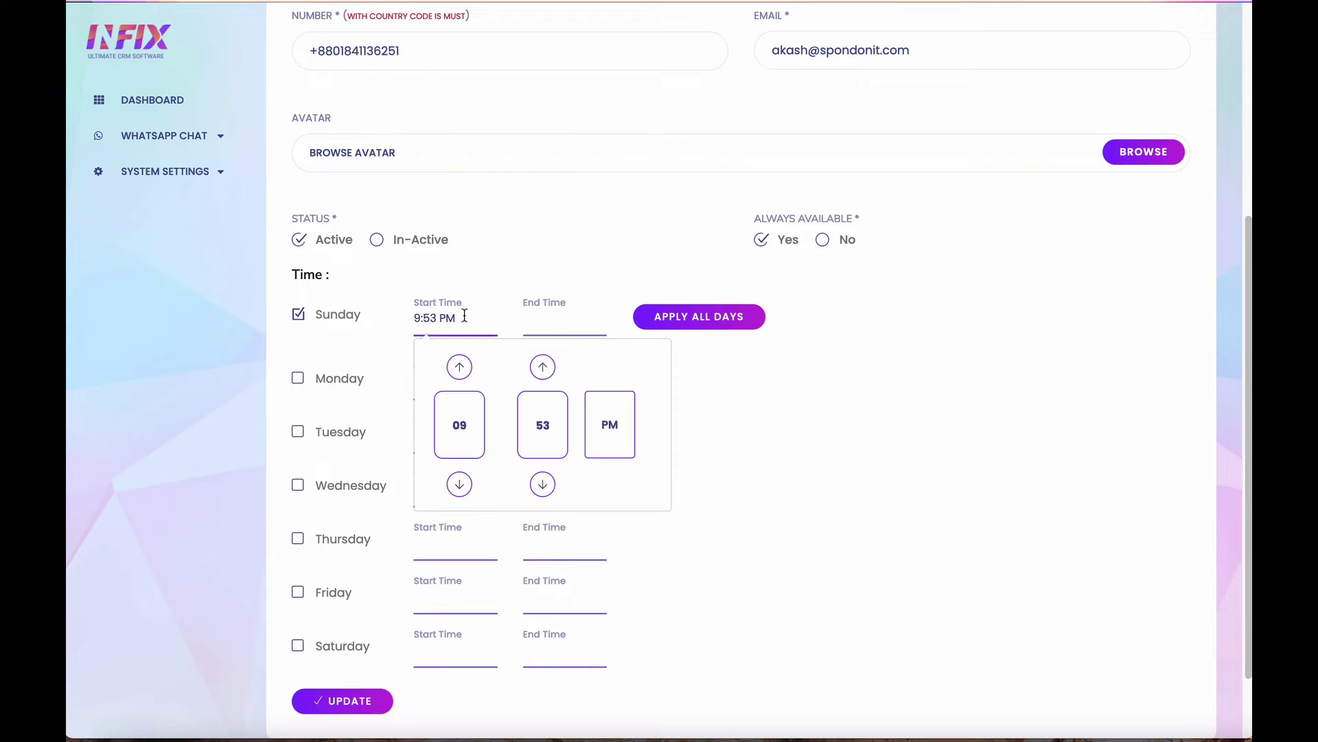
{"action": "left_click", "coordinate": [544, 421]}
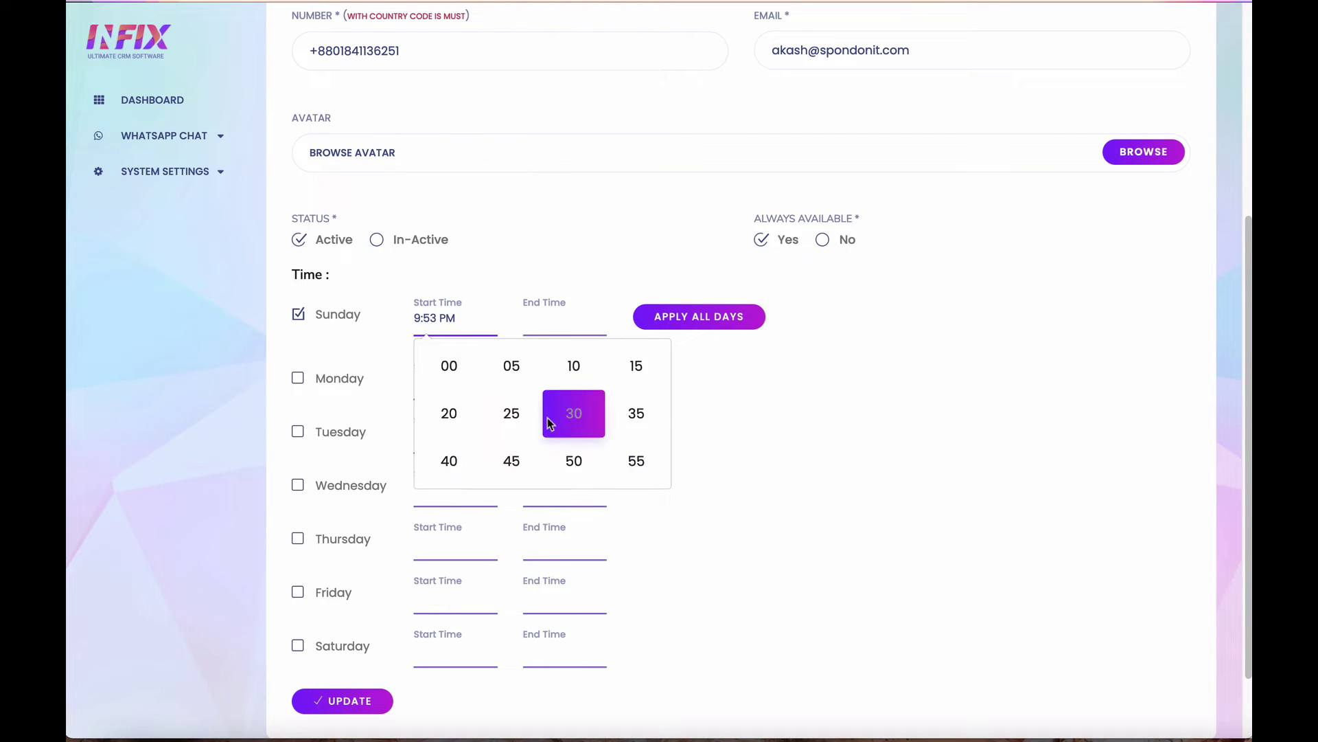
{"action": "left_click", "coordinate": [449, 366]}
{"action": "left_click", "coordinate": [546, 318]}
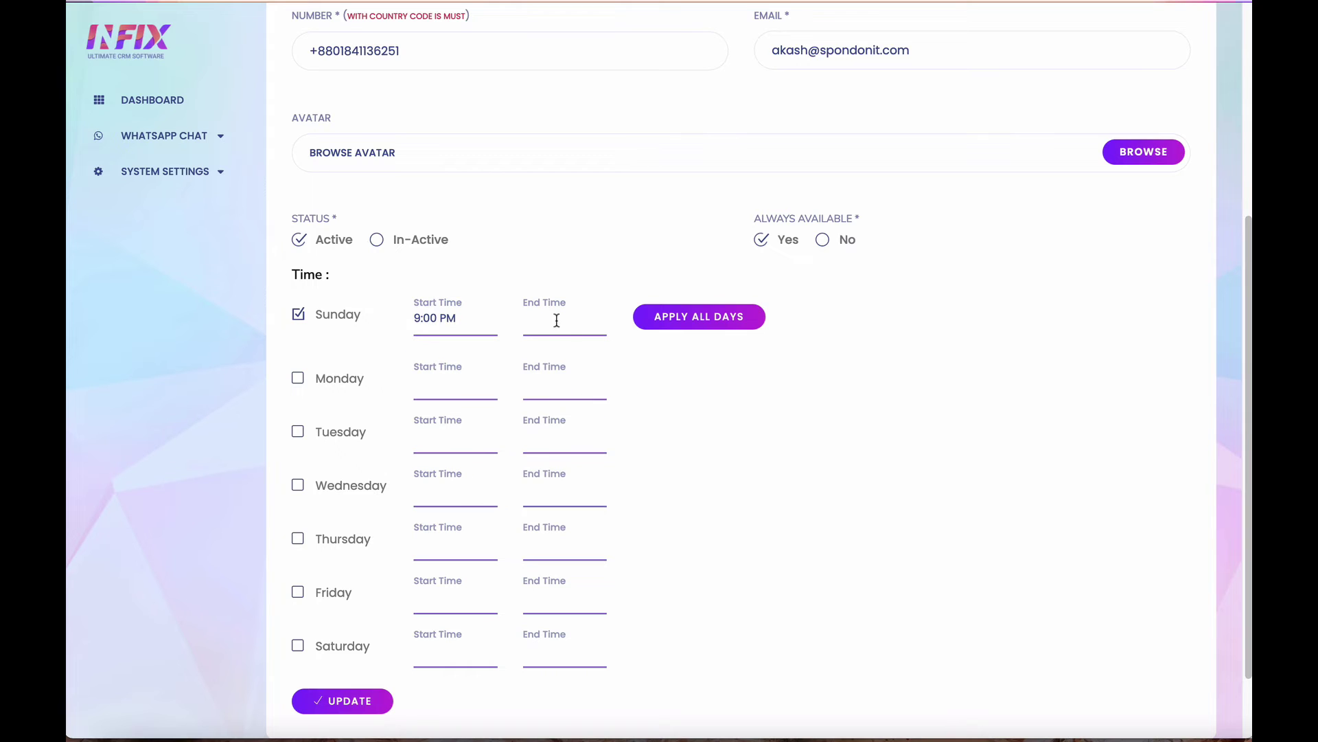
{"action": "left_click", "coordinate": [584, 427]}
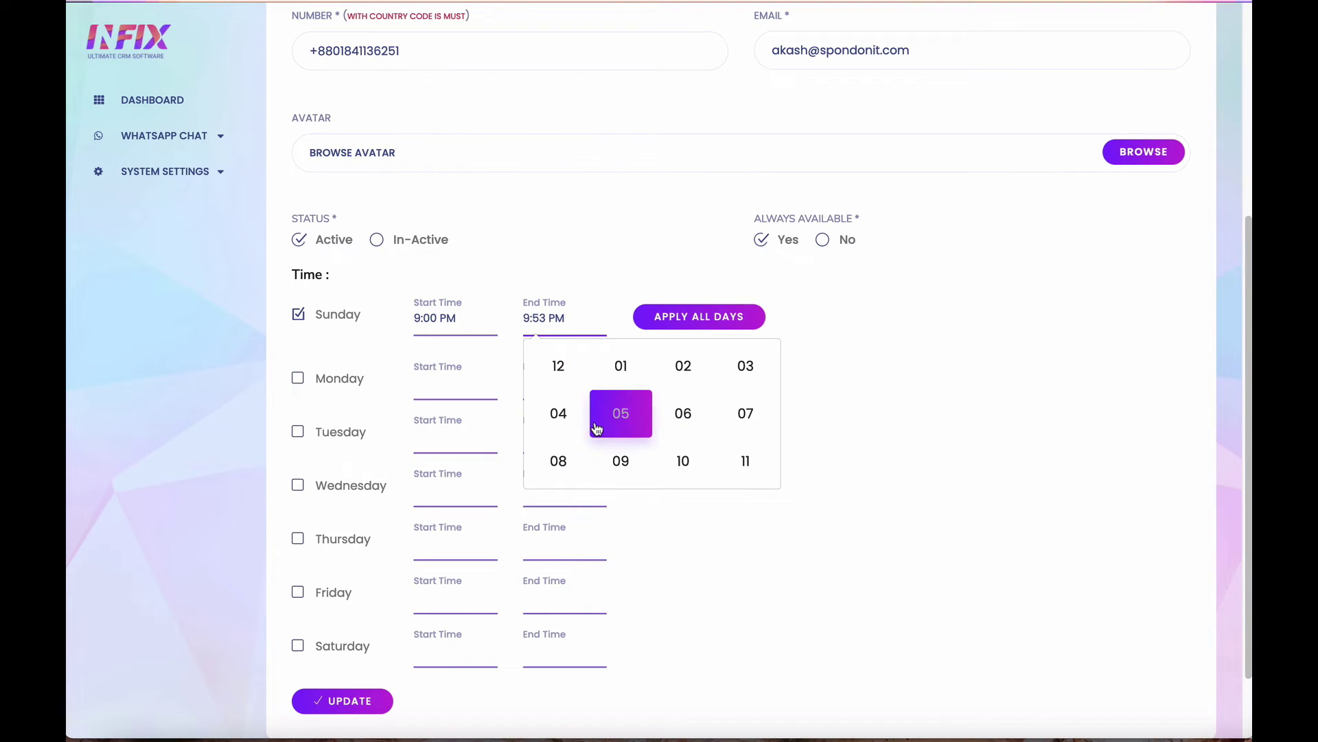
{"action": "left_click", "coordinate": [558, 366]}
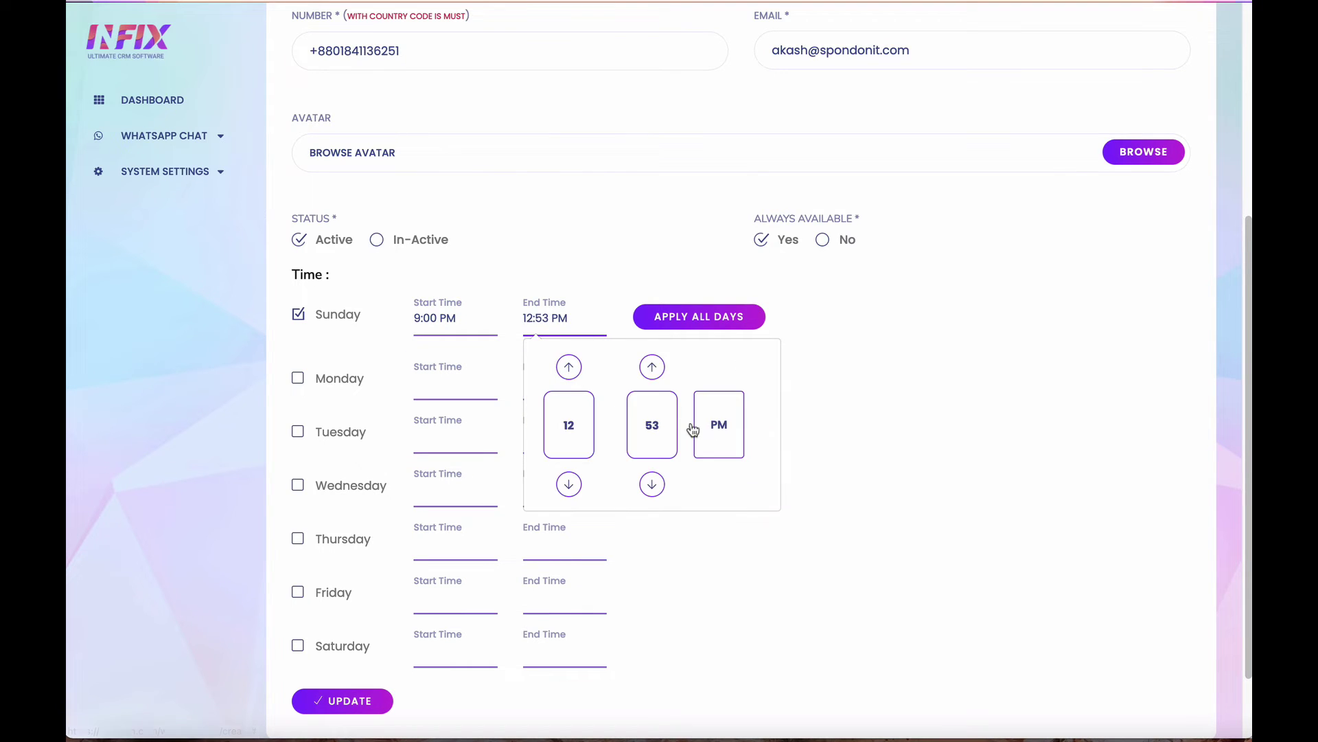
{"action": "left_click", "coordinate": [663, 454]}
{"action": "left_click", "coordinate": [566, 373]}
{"action": "left_click", "coordinate": [897, 435]}
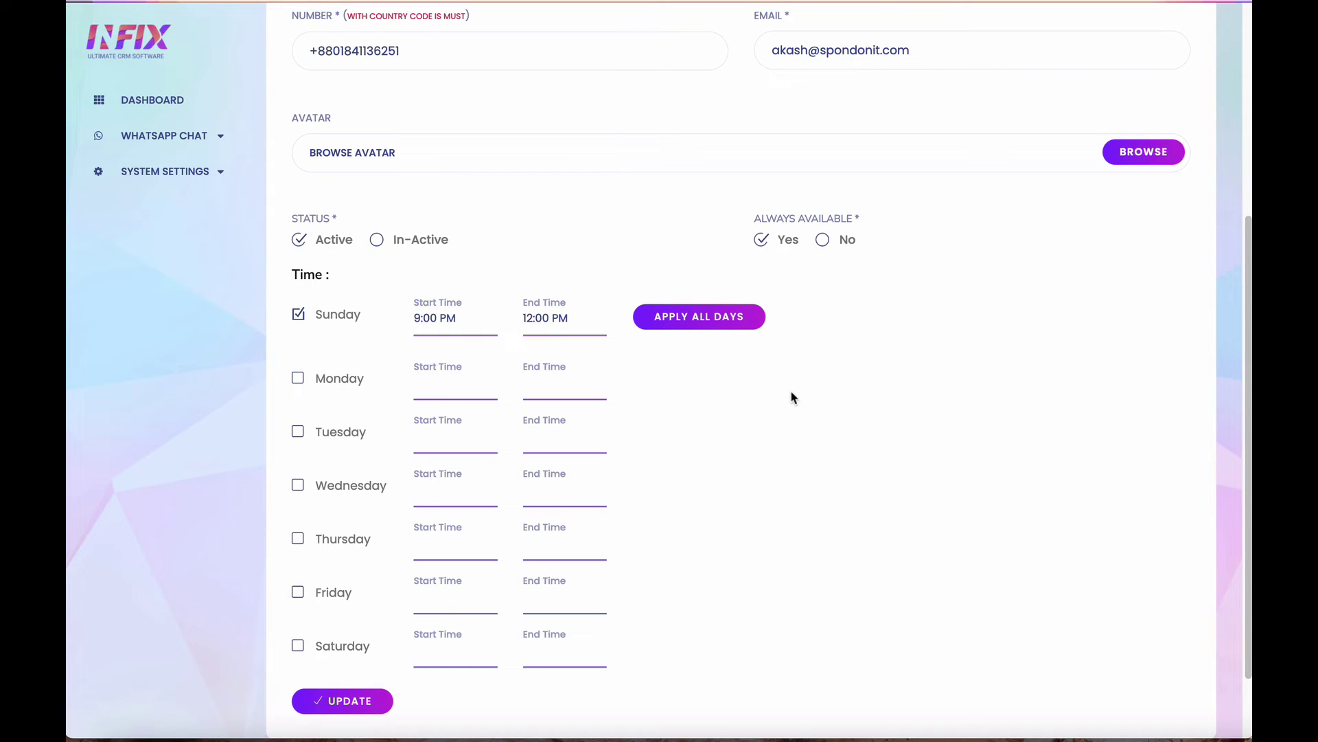
Step: Apply Sunday's hours to all days and enable Monday, Tuesday, Wednesday and Friday
{"action": "left_click", "coordinate": [696, 319]}
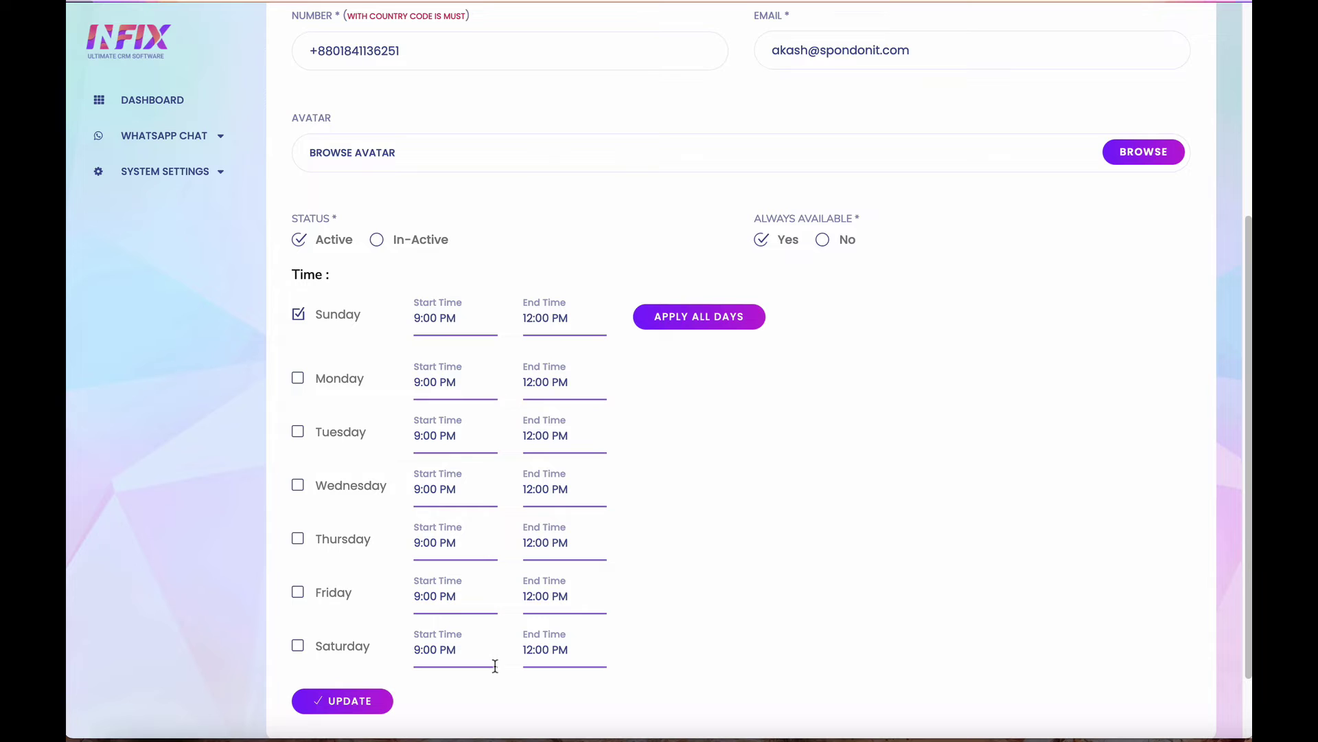
{"action": "scroll", "coordinate": [493, 661], "scroll_direction": "up", "scroll_amount": 1}
{"action": "left_click", "coordinate": [298, 382]}
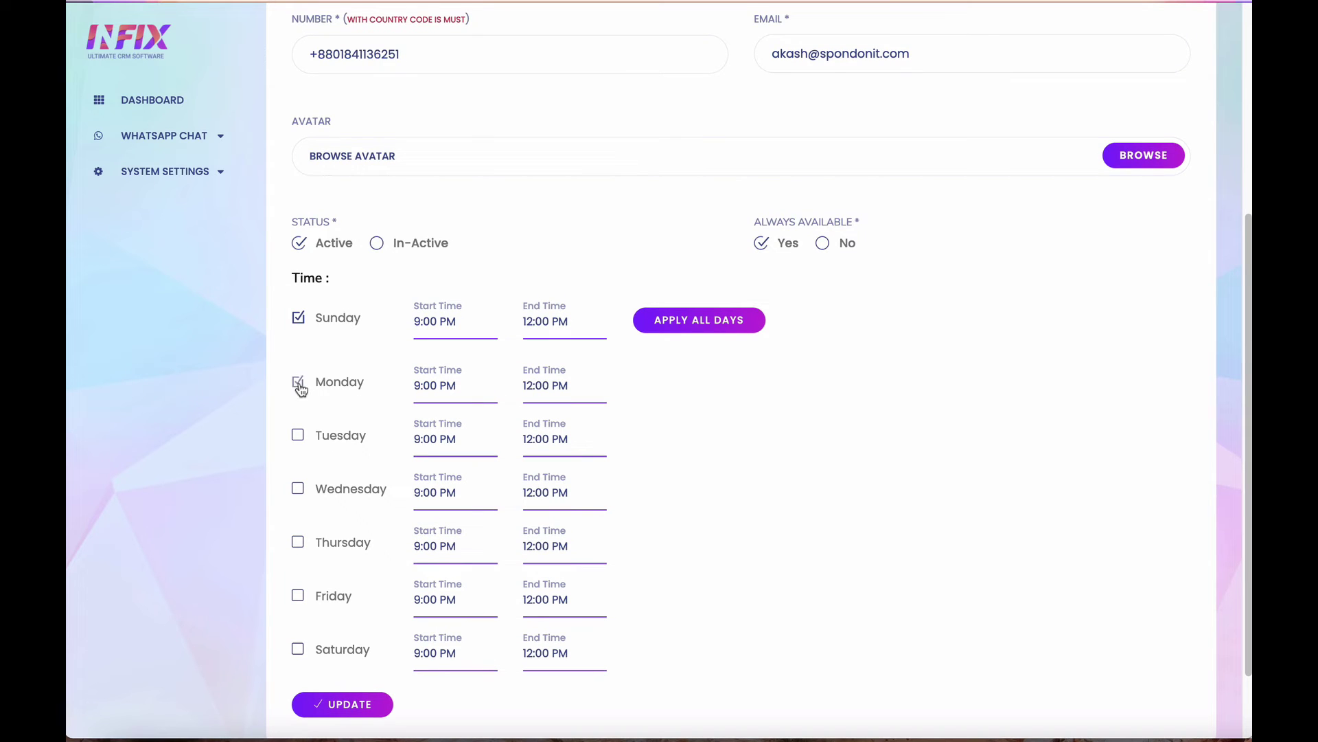
{"action": "left_click", "coordinate": [299, 437]}
{"action": "left_click", "coordinate": [299, 489]}
{"action": "left_click", "coordinate": [298, 596]}
Step: Save the Support Master agent, check its phone number in the list, then view Analytics
{"action": "left_click", "coordinate": [346, 707]}
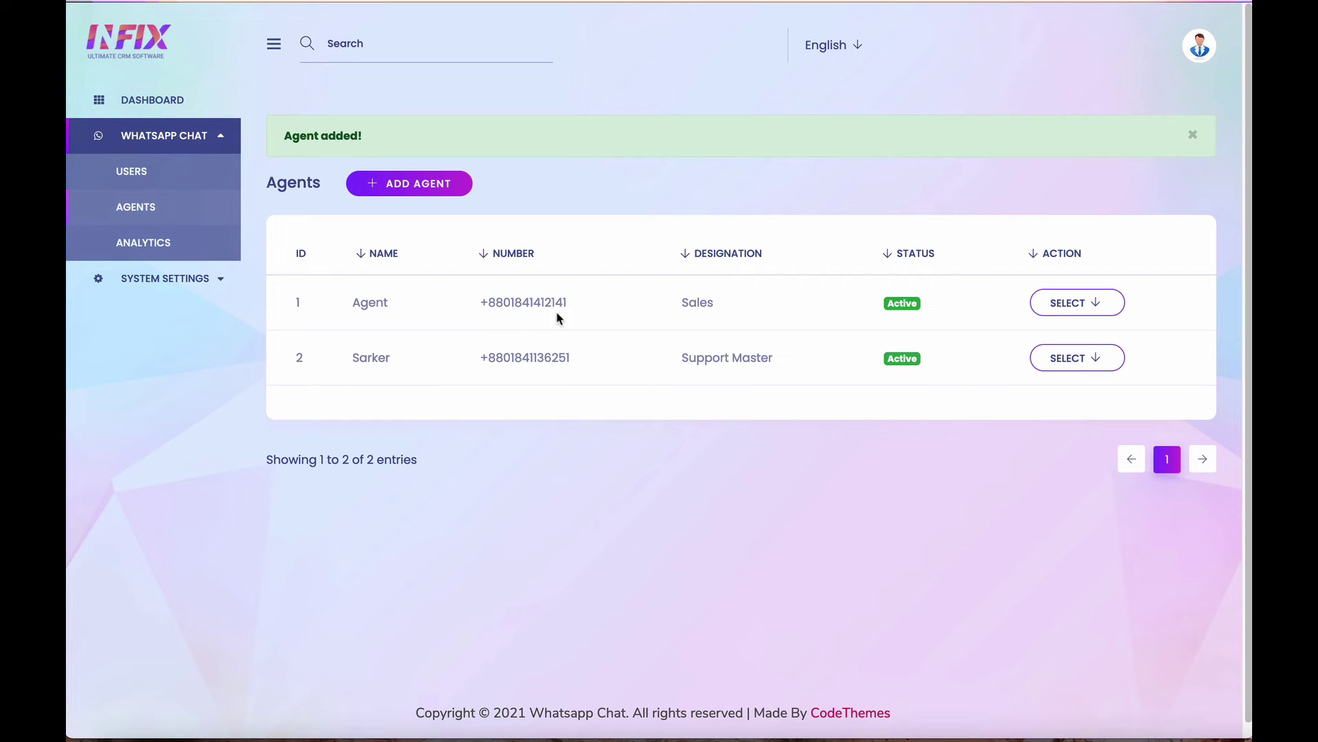
{"action": "left_click_drag", "start_coordinate": [502, 360], "coordinate": [480, 358]}
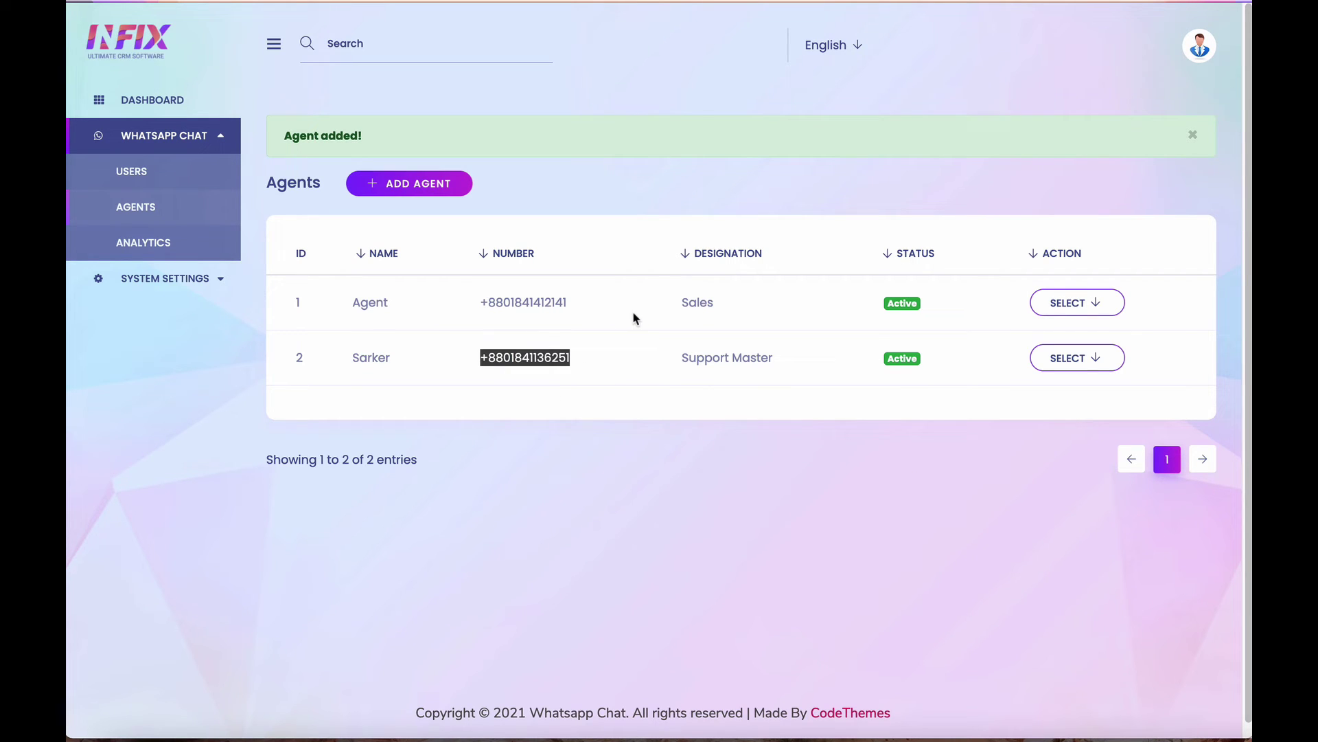
{"action": "left_click", "coordinate": [145, 245]}
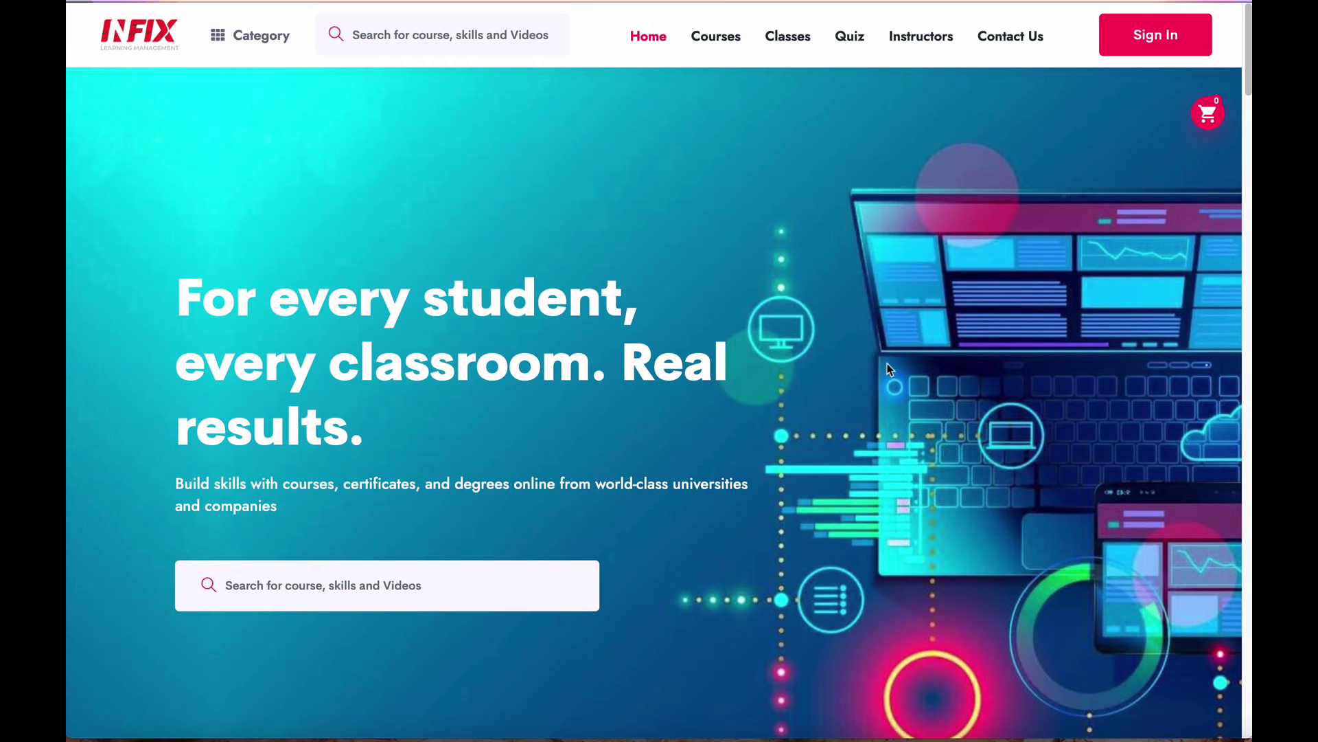
{"action": "scroll", "coordinate": [888, 364], "scroll_direction": "down", "scroll_amount": 2}
{"action": "scroll", "coordinate": [888, 364], "scroll_direction": "up", "scroll_amount": 1}
{"action": "scroll", "coordinate": [889, 363], "scroll_direction": "down", "scroll_amount": 6}
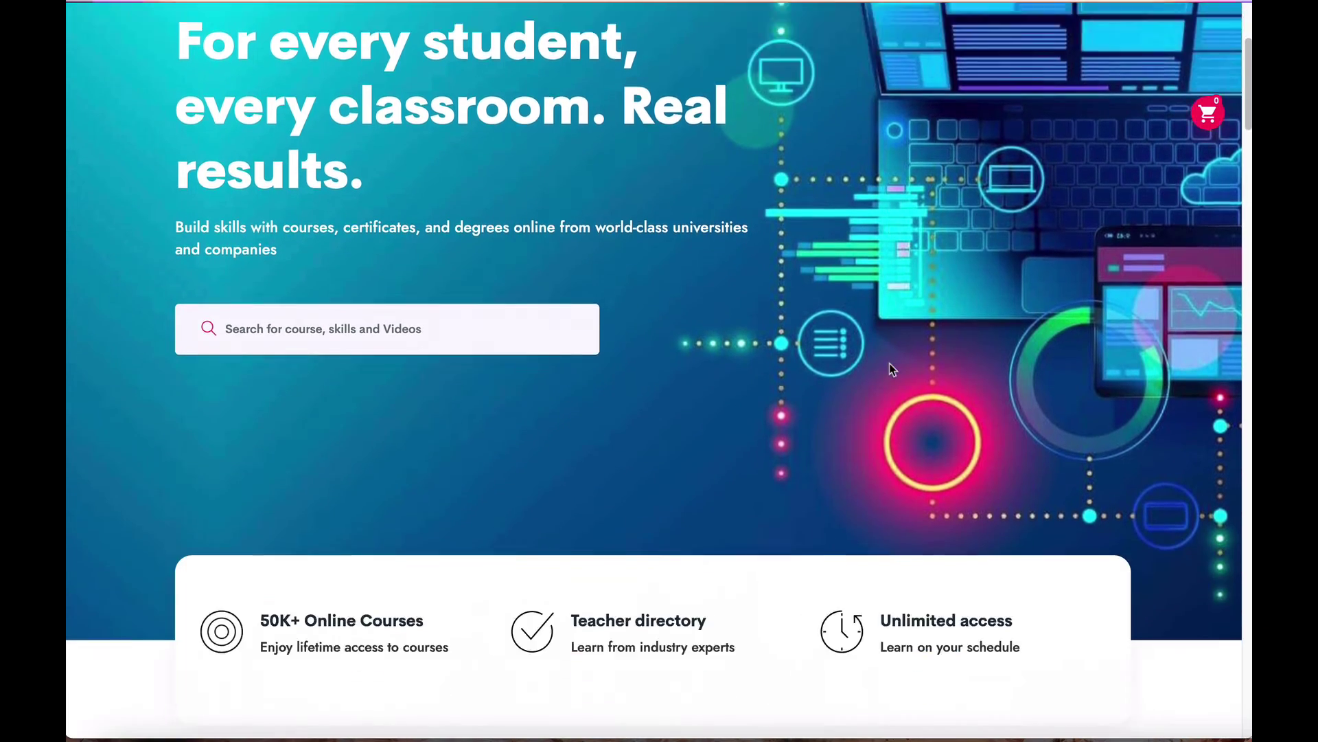
{"action": "scroll", "coordinate": [888, 363], "scroll_direction": "up", "scroll_amount": 6}
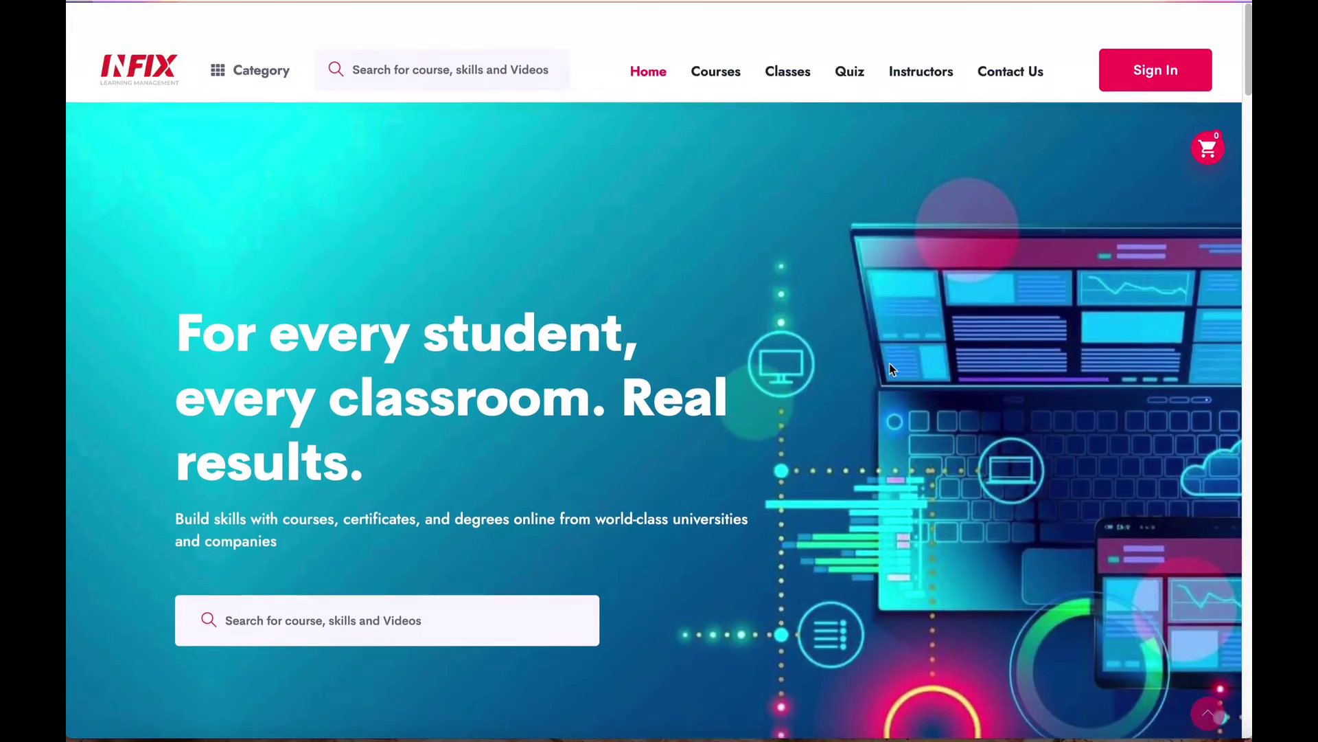
{"action": "scroll", "coordinate": [888, 363], "scroll_direction": "down", "scroll_amount": 1}
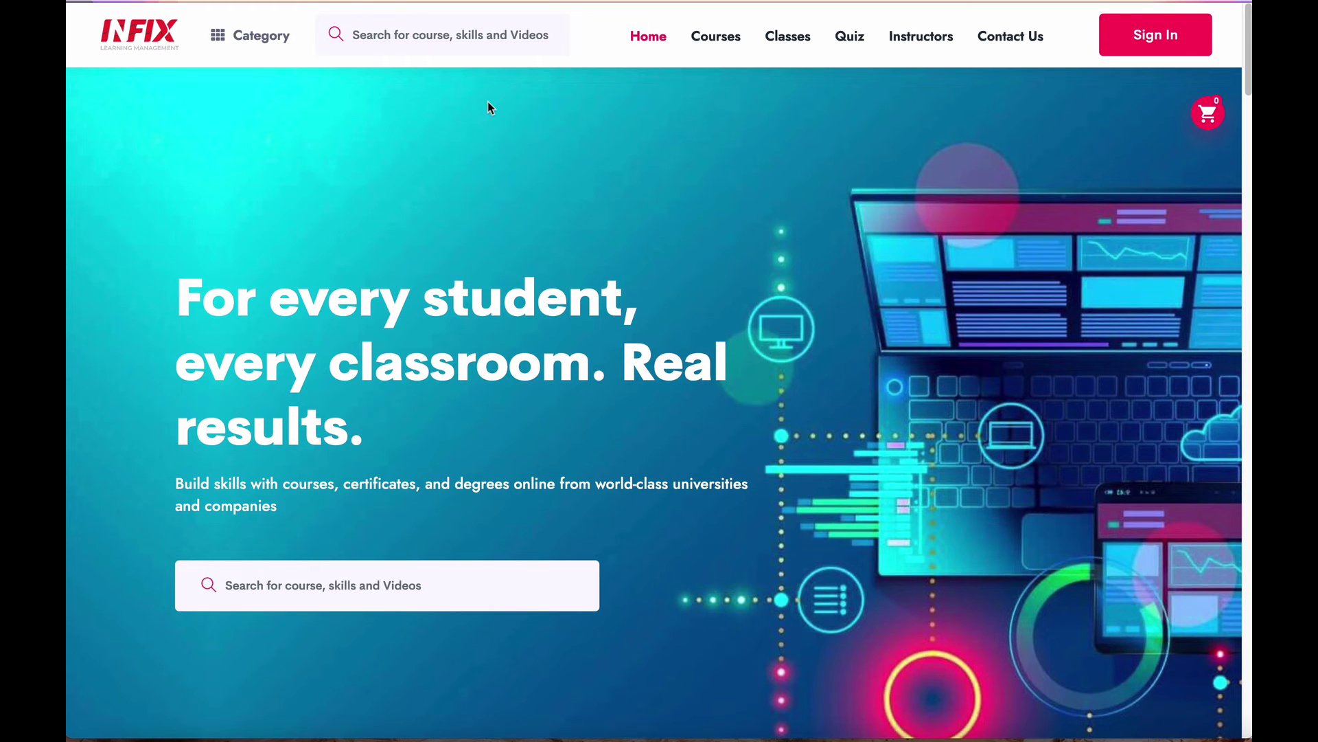
{"action": "key", "text": "ctrl+l"}
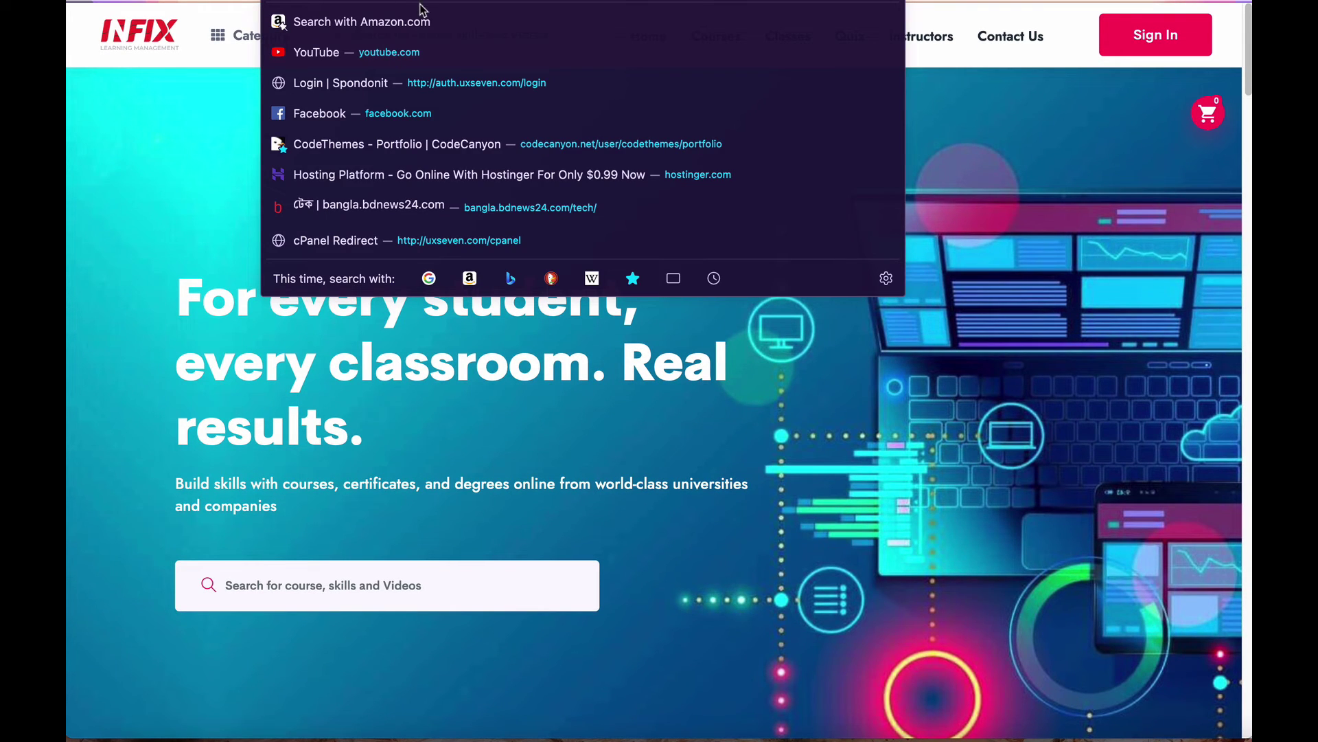
{"action": "type", "text": "httpsuxseven.com/akash/infixlms/"}
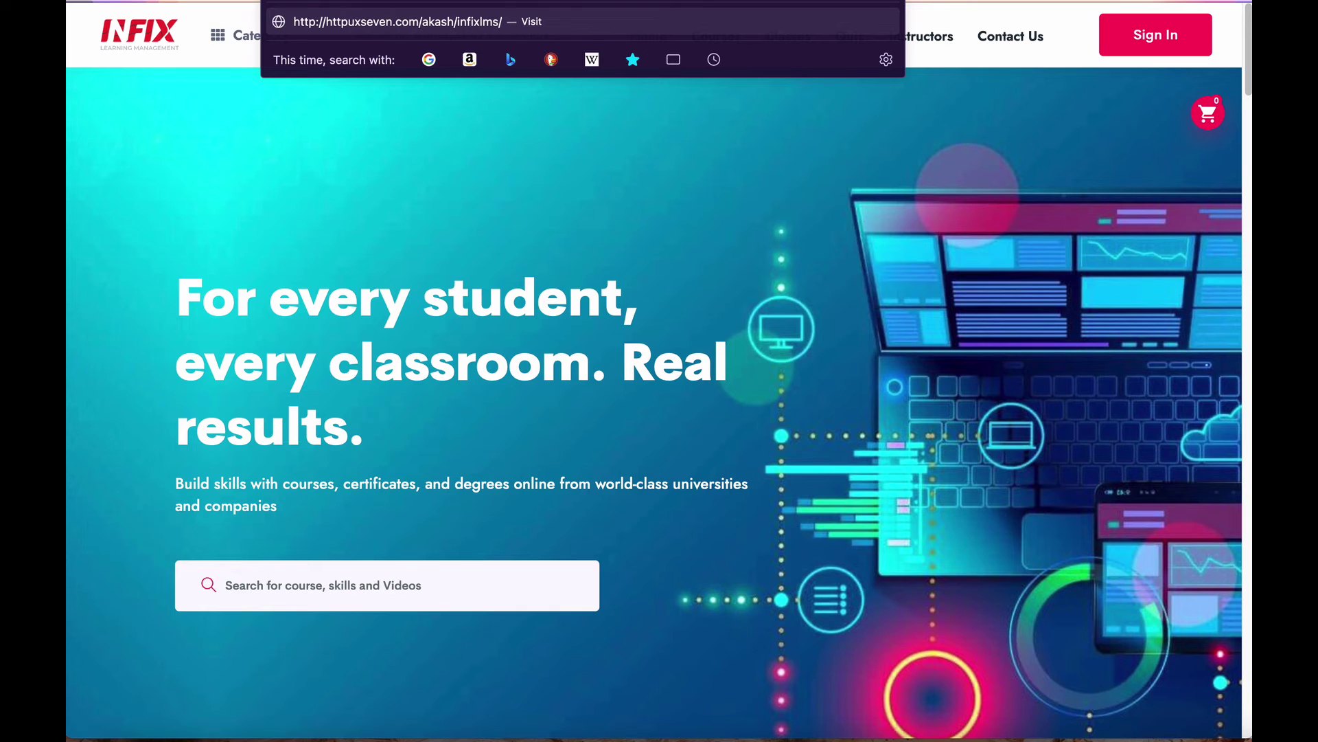
{"action": "type", "text": "://"}
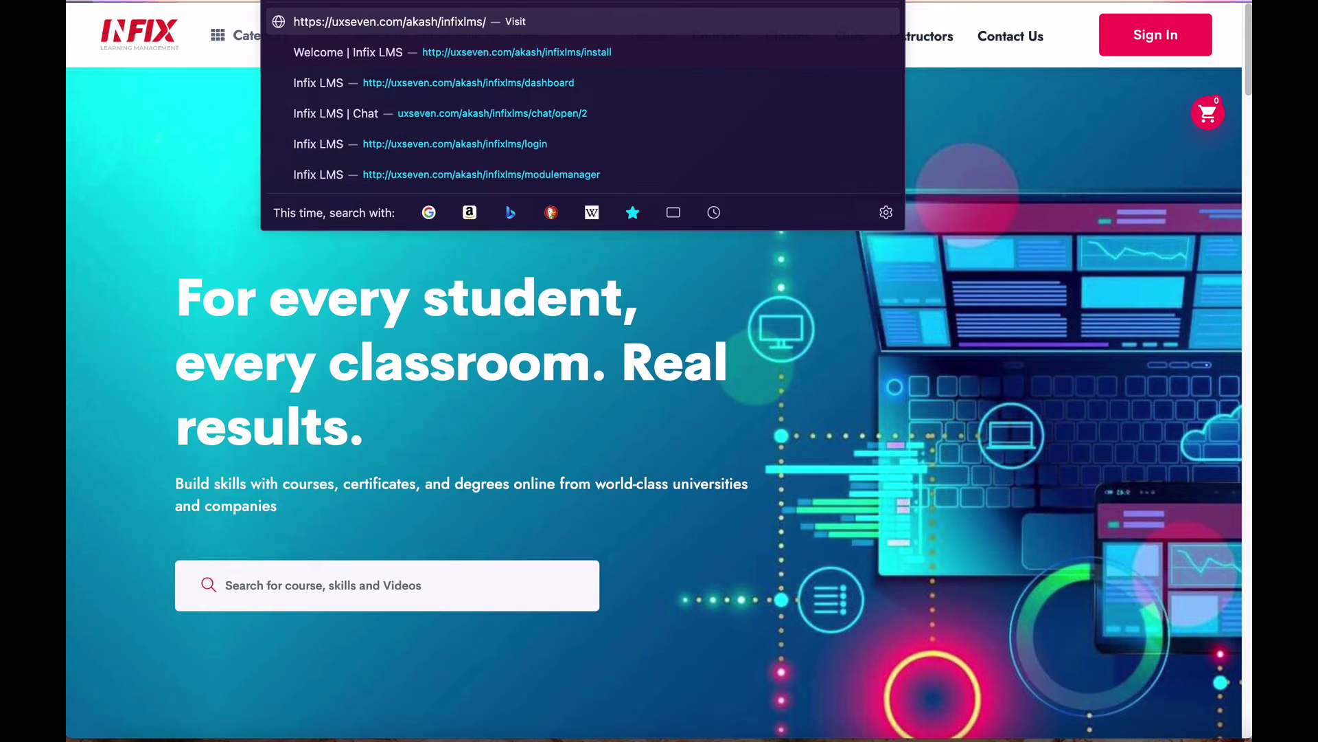
{"action": "key", "text": "Return"}
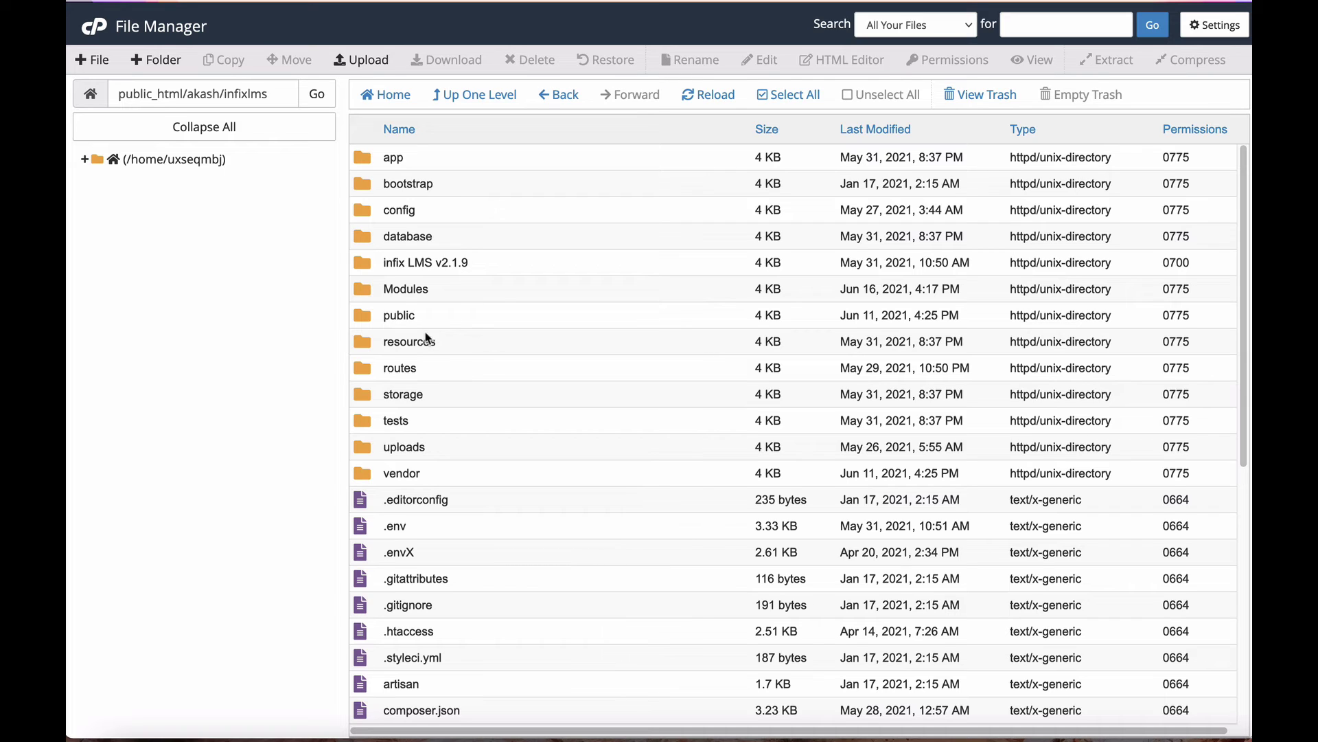
Step: Navigate through resources/views/frontend/infixlmstheme into the layouts folder
{"action": "double_click", "coordinate": [366, 346]}
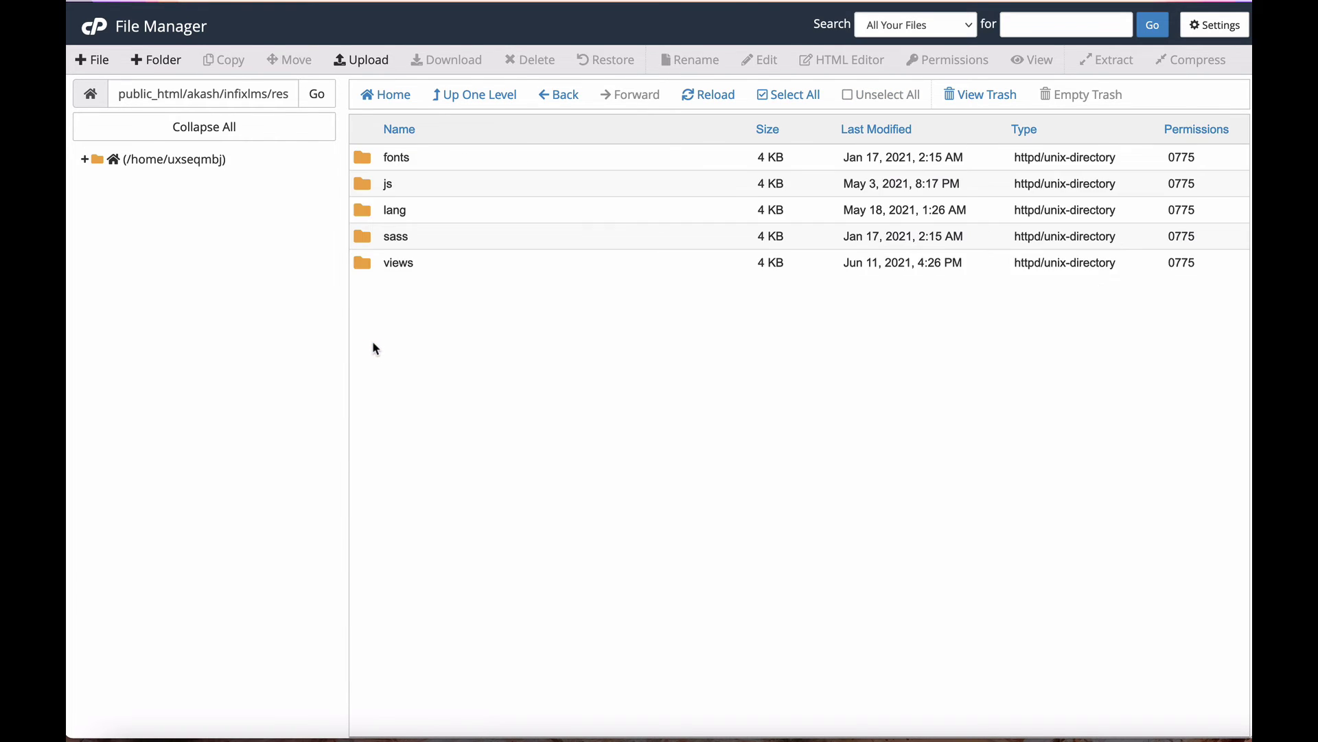
{"action": "double_click", "coordinate": [360, 265]}
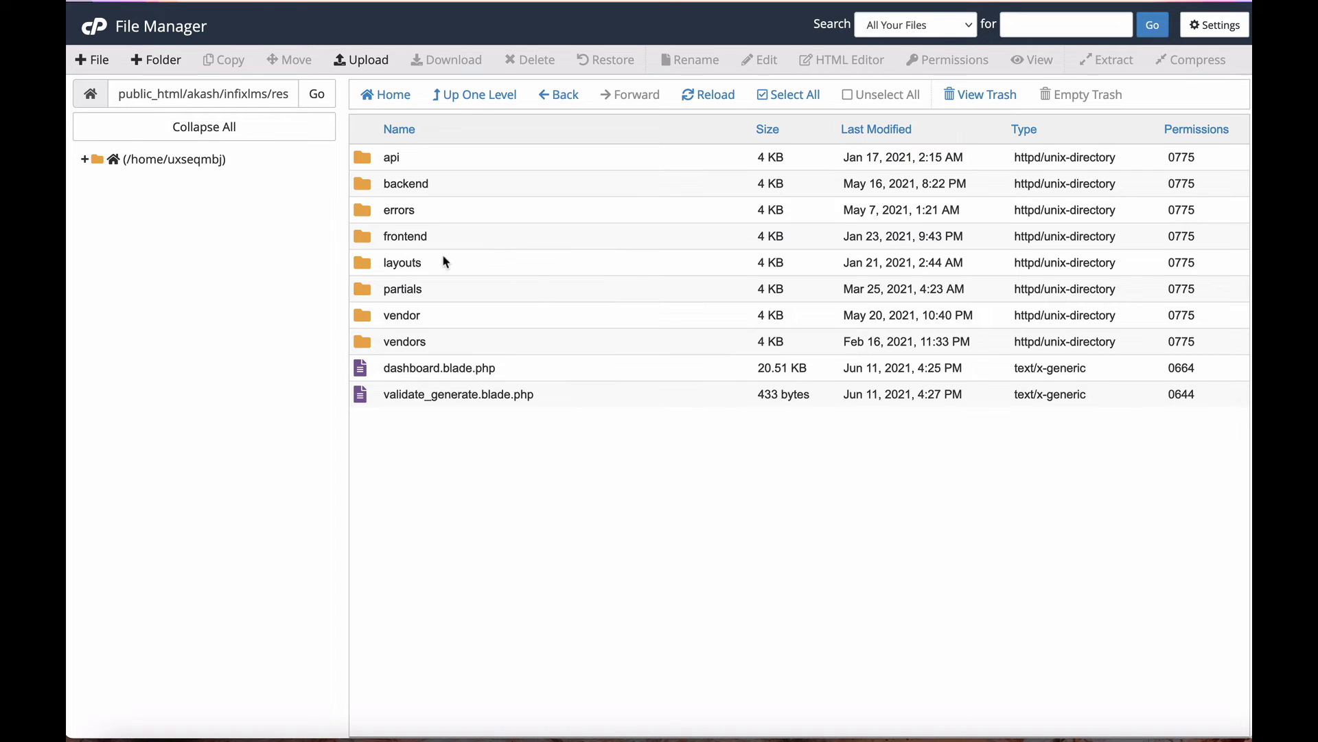
{"action": "double_click", "coordinate": [361, 237]}
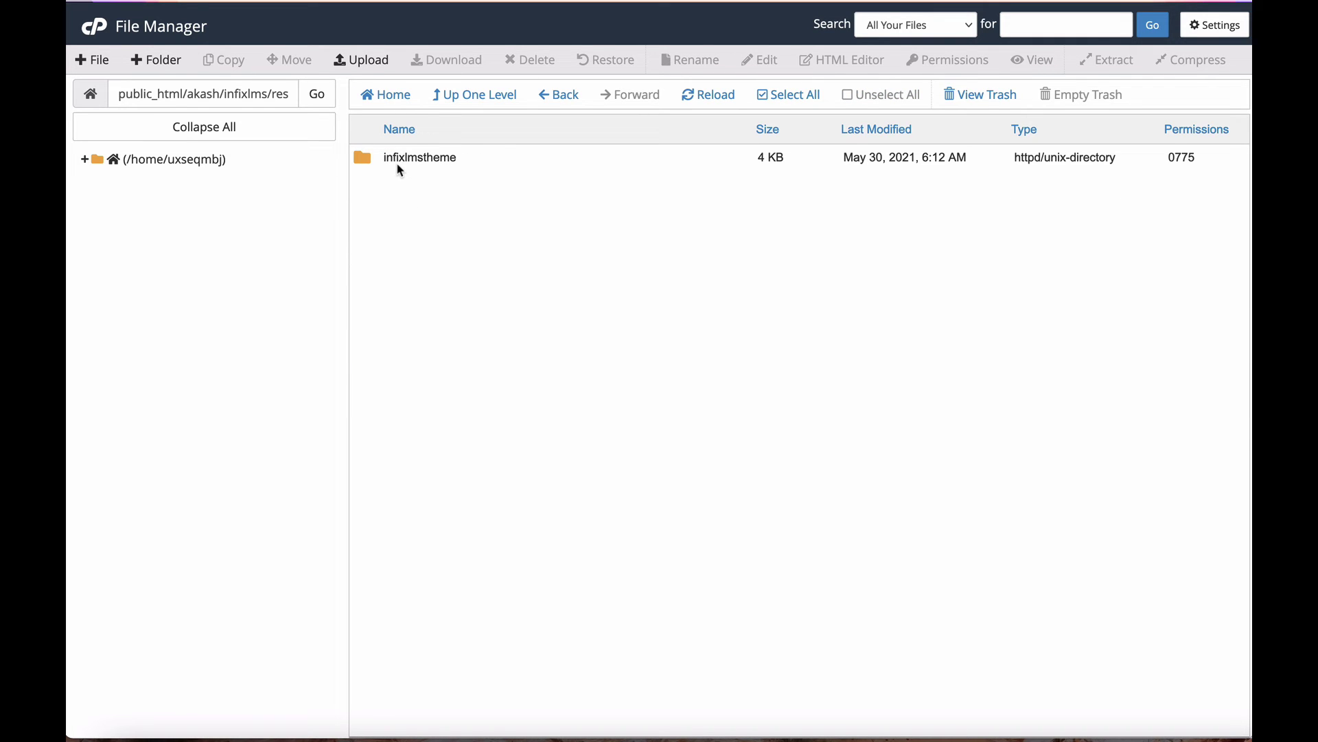
{"action": "double_click", "coordinate": [360, 158]}
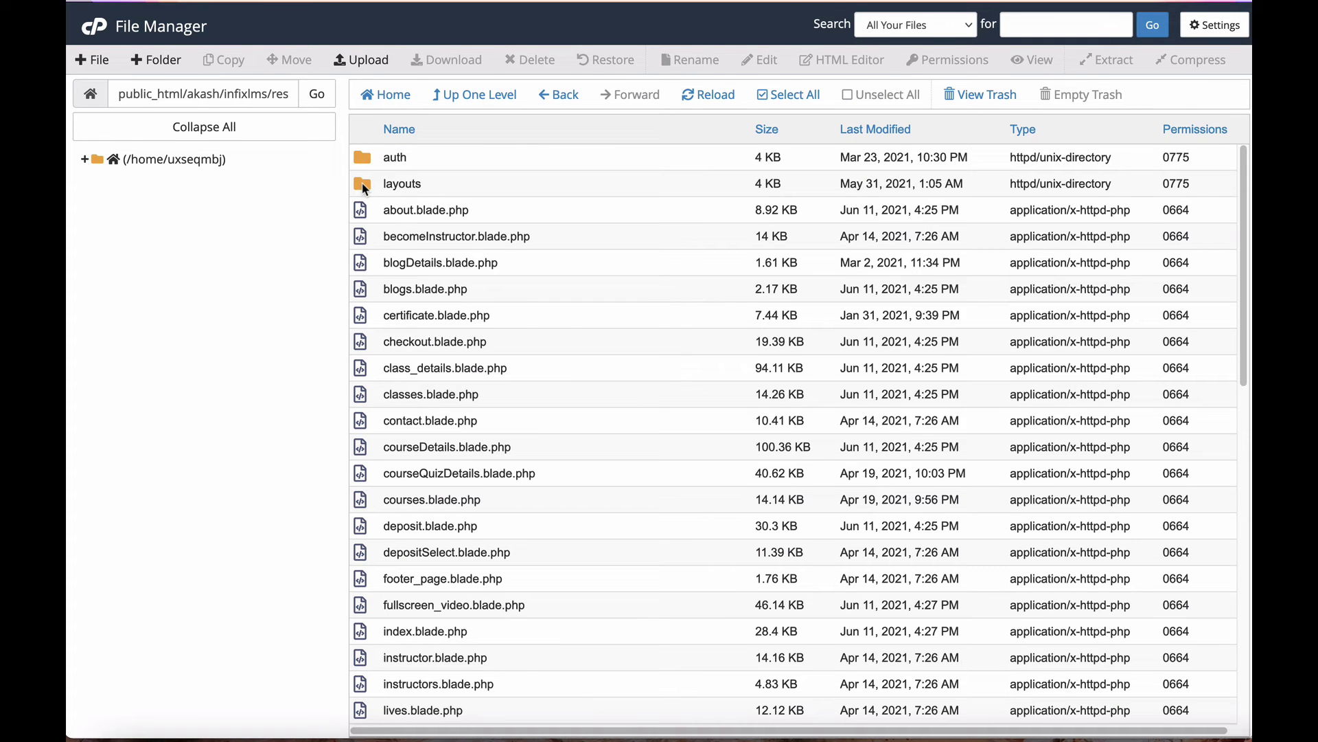
{"action": "double_click", "coordinate": [369, 187]}
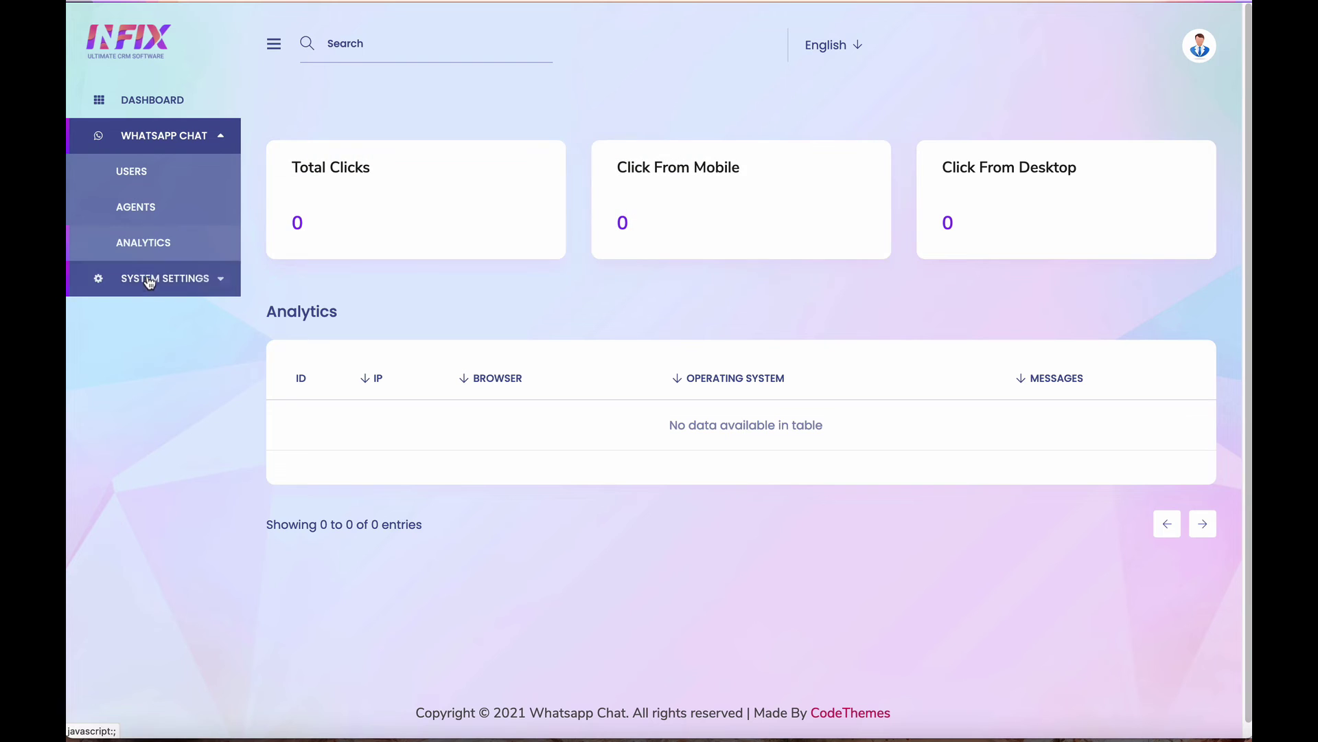
Step: Copy the entire WhatsApp embed script from Your Scripts on the General Settings page
{"action": "left_click", "coordinate": [147, 278]}
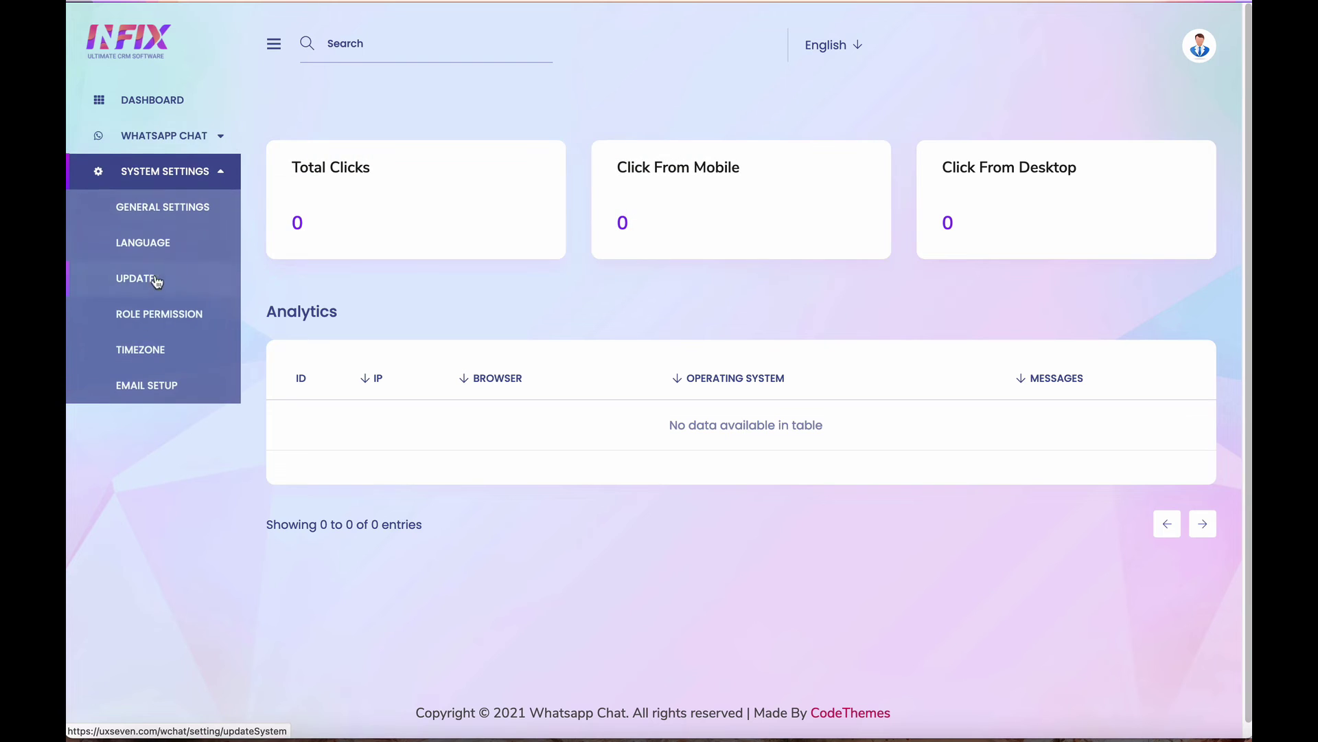
{"action": "left_click", "coordinate": [166, 213]}
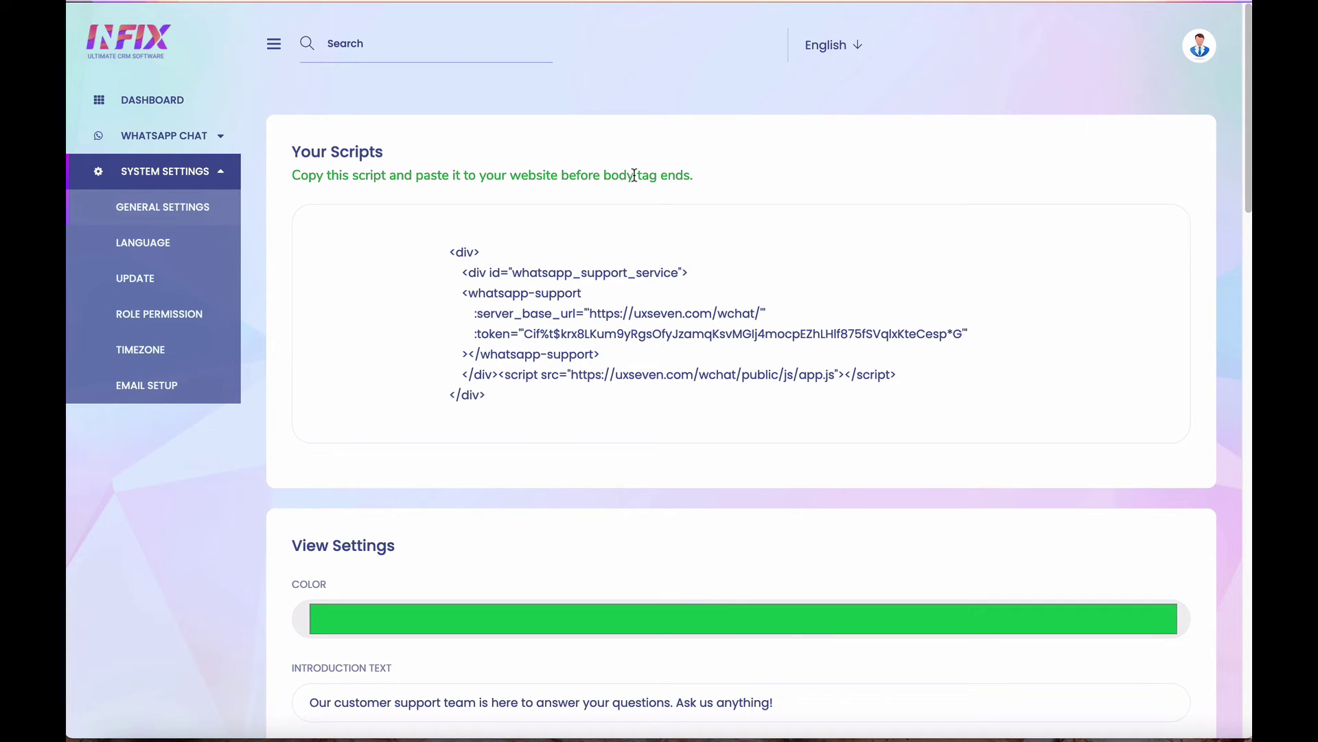
{"action": "left_click_drag", "start_coordinate": [558, 177], "coordinate": [691, 176]}
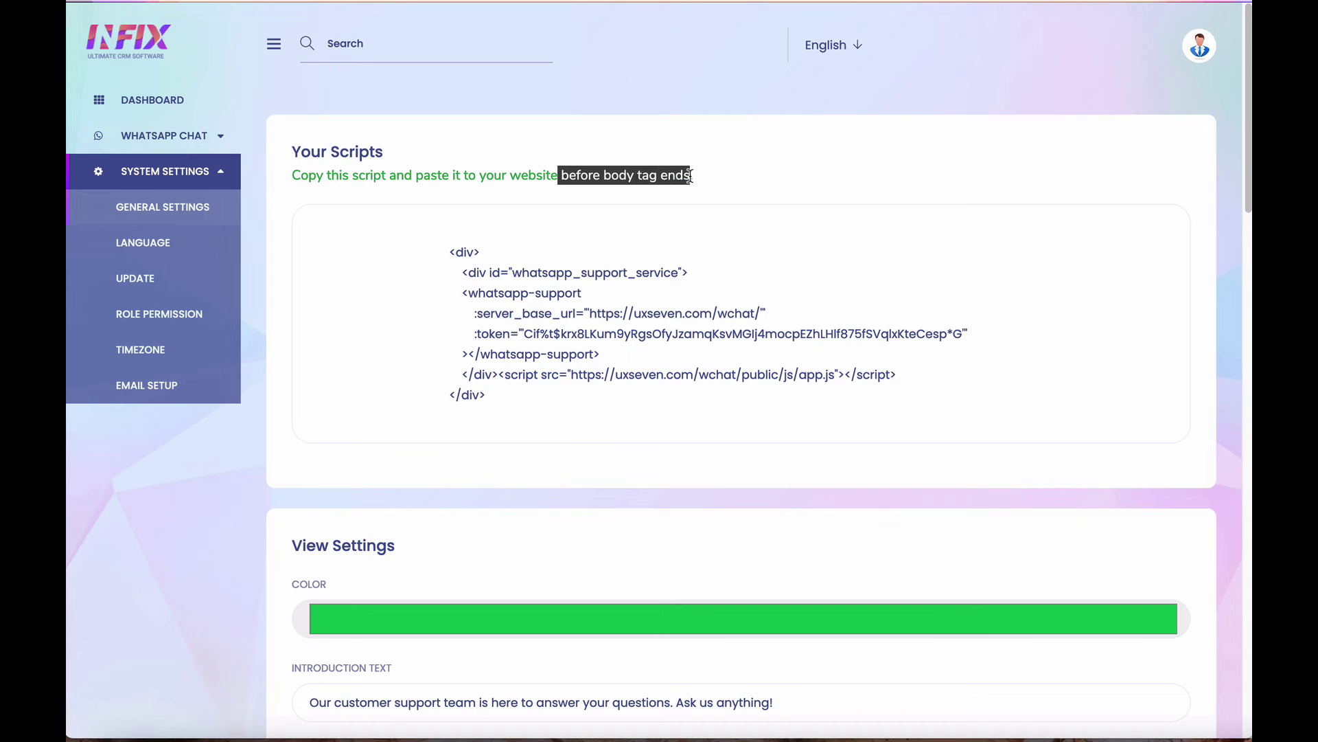
{"action": "left_click", "coordinate": [651, 177]}
{"action": "left_click_drag", "start_coordinate": [489, 406], "coordinate": [247, 231]}
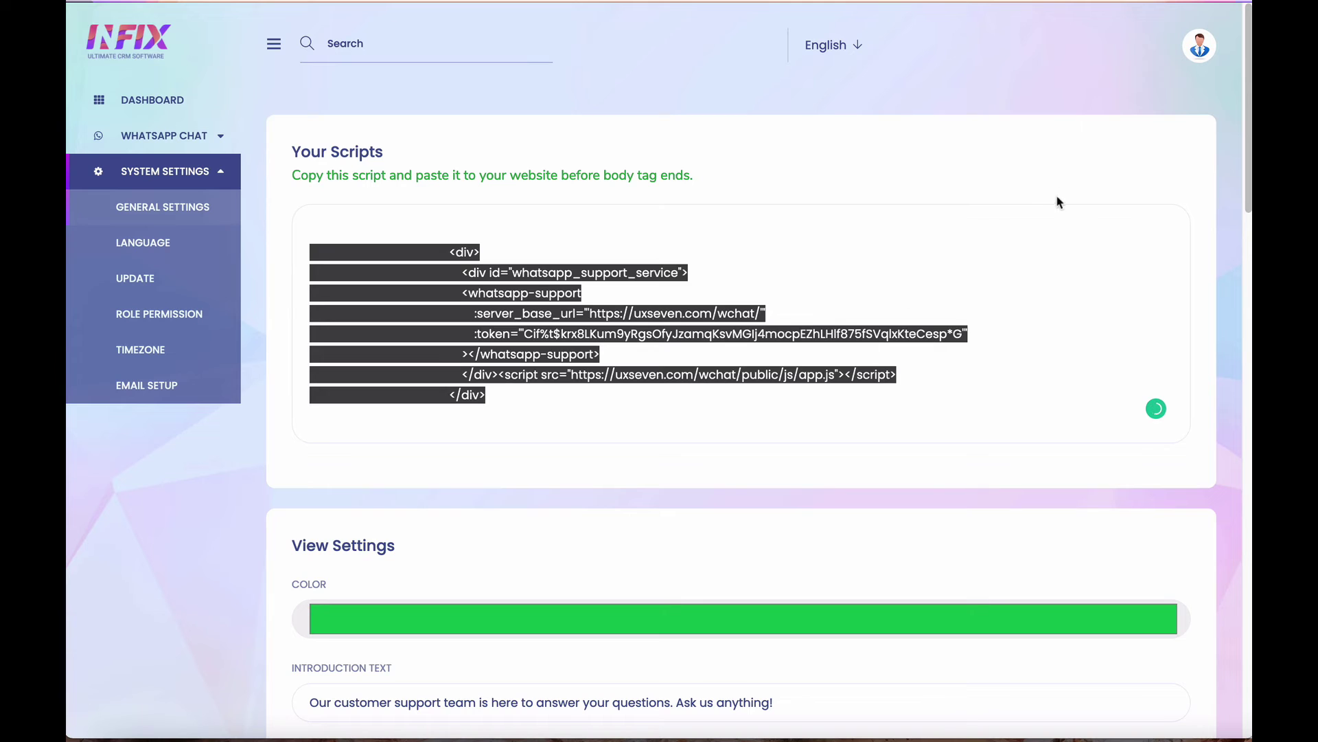
{"action": "right_click", "coordinate": [533, 281]}
{"action": "left_click", "coordinate": [558, 364]}
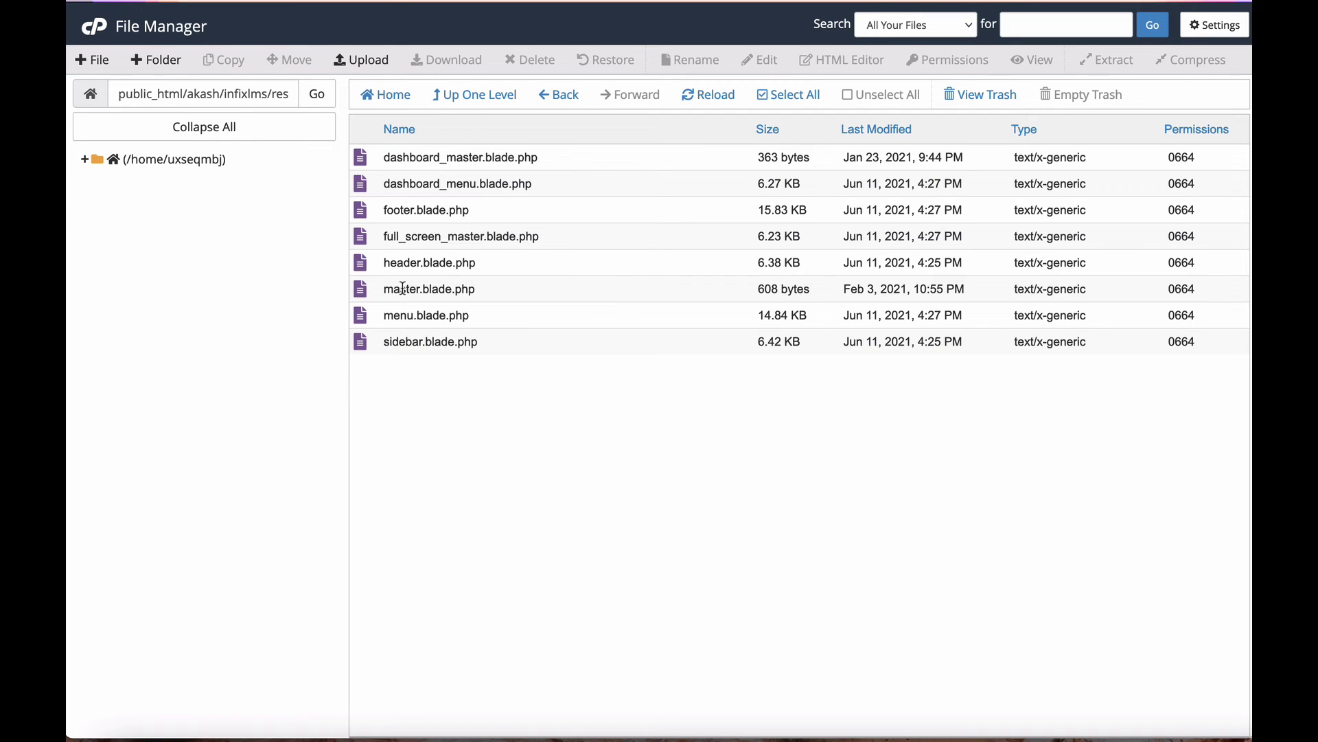
Step: Open footer.blade.php in the File Manager editor and scroll to its end
{"action": "right_click", "coordinate": [362, 209]}
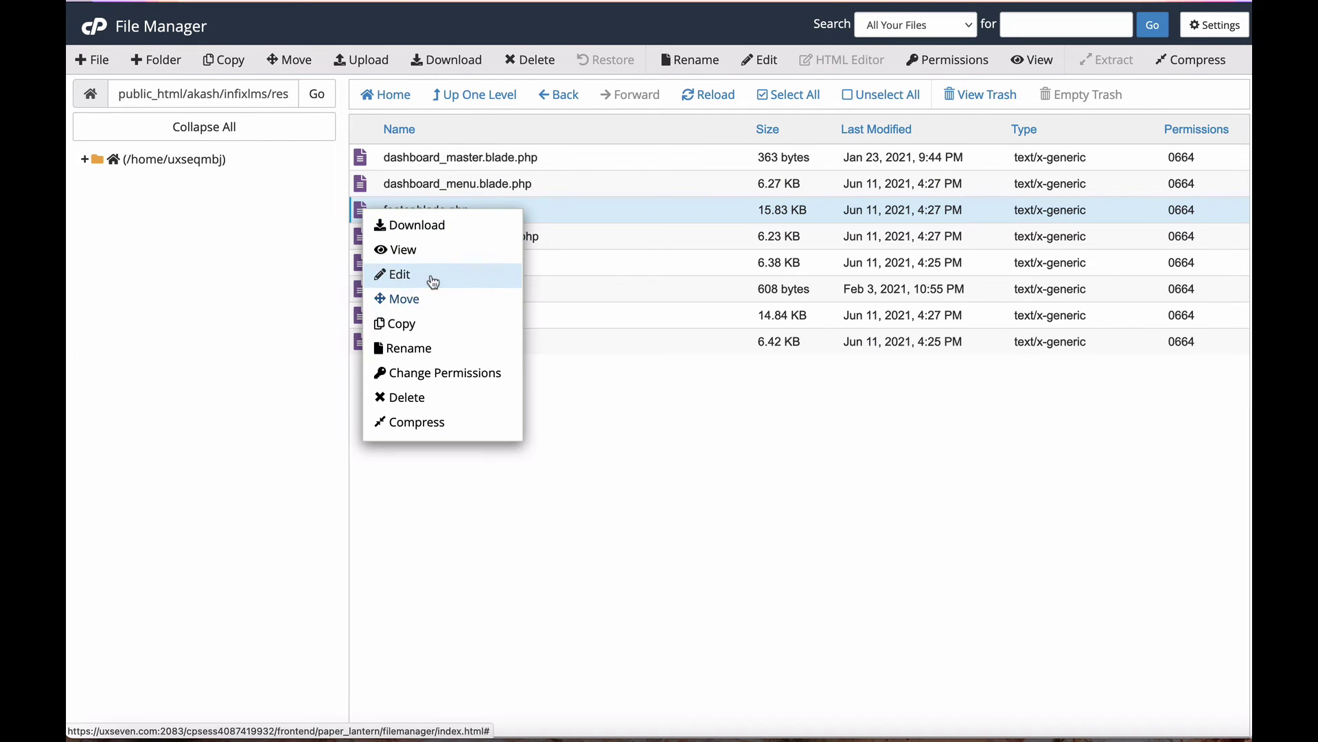
{"action": "left_click", "coordinate": [433, 280]}
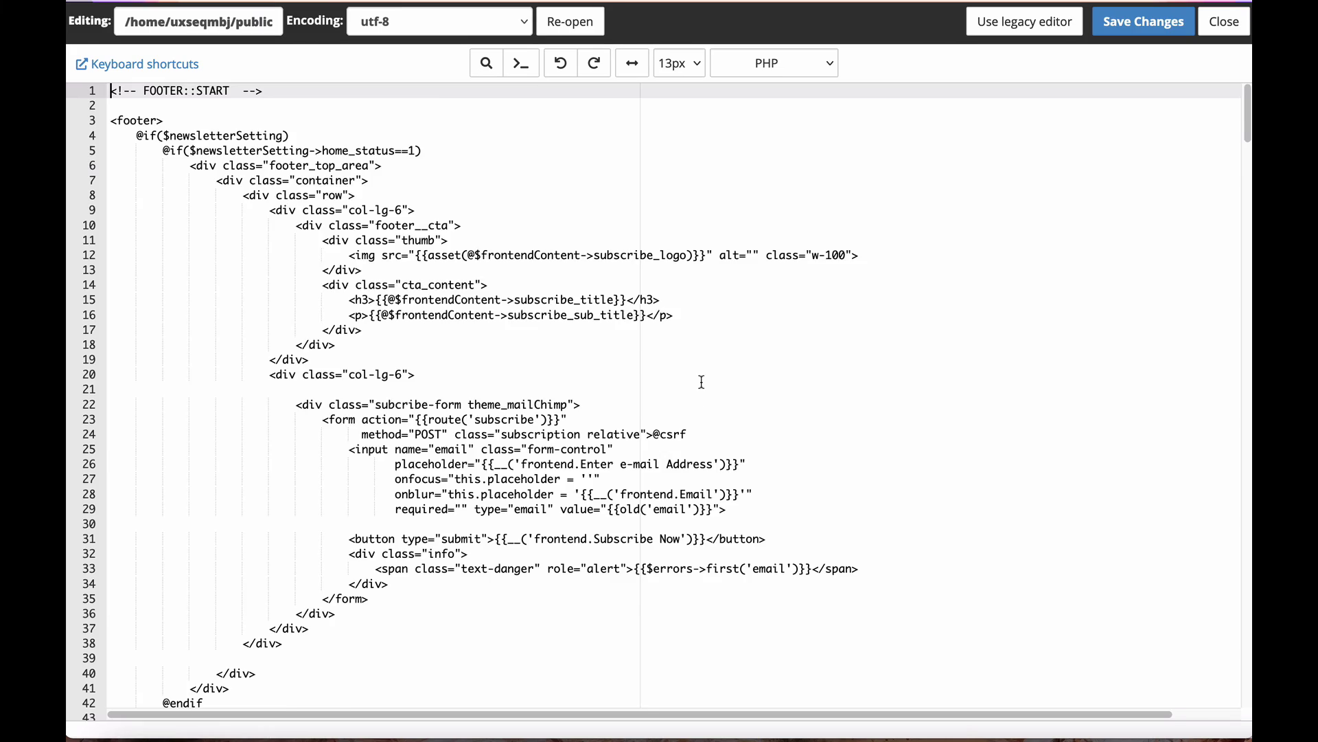
{"action": "scroll", "coordinate": [702, 374], "scroll_direction": "down", "scroll_amount": 20}
{"action": "scroll", "coordinate": [701, 406], "scroll_direction": "down", "scroll_amount": 10}
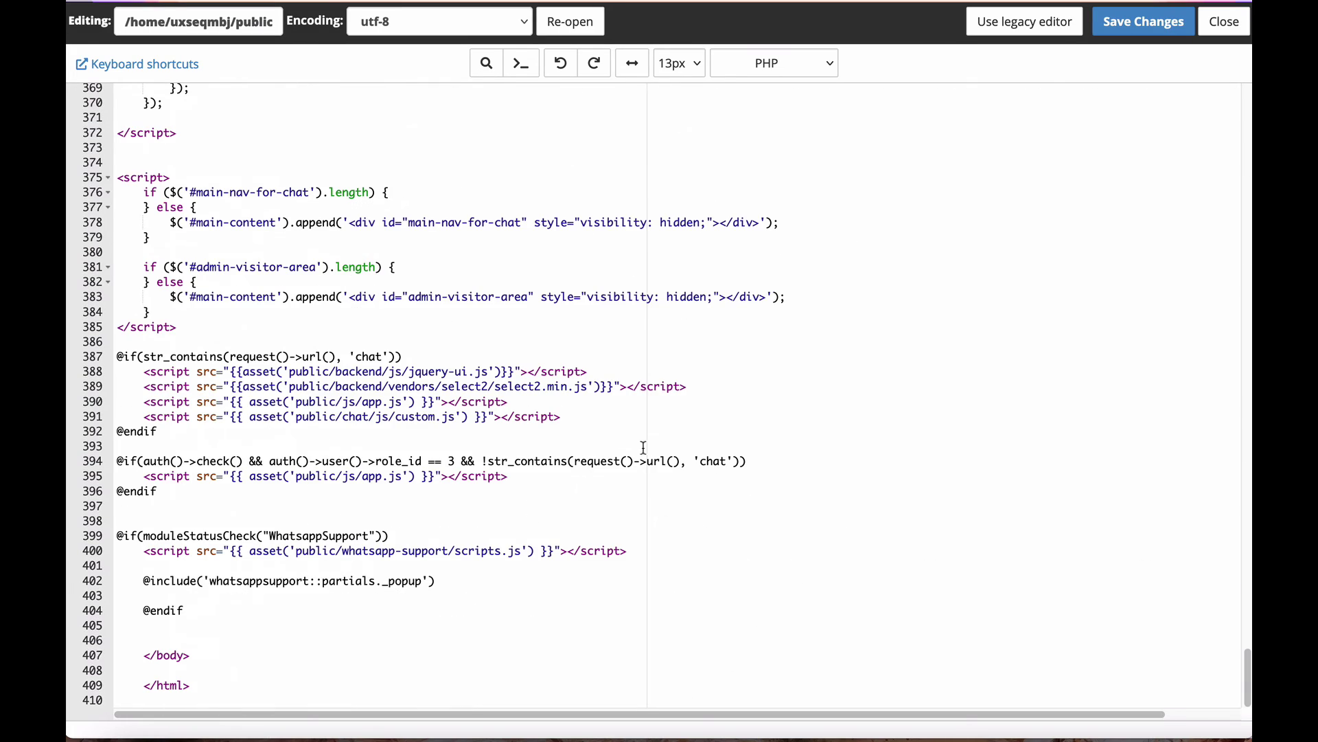
Step: Paste the embed script on a new line above </body> and save the changes
{"action": "left_click", "coordinate": [175, 636]}
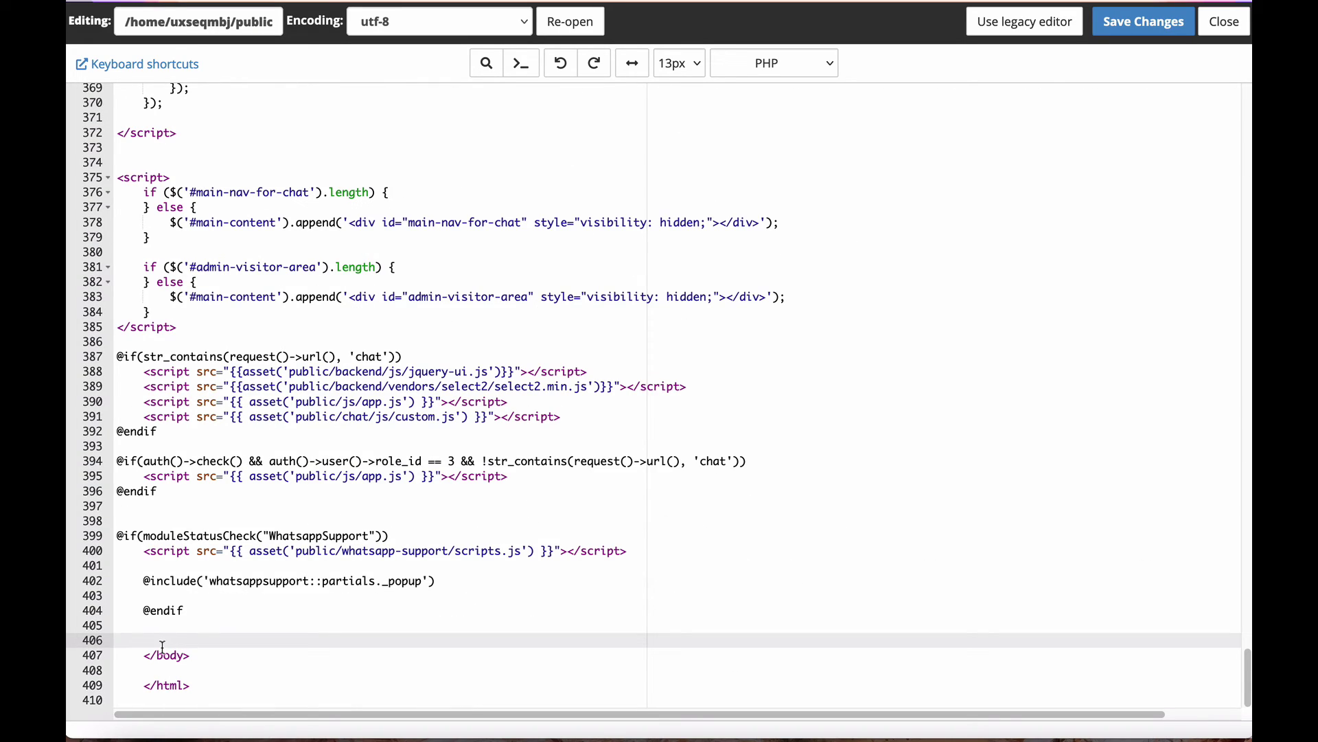
{"action": "left_click", "coordinate": [192, 631]}
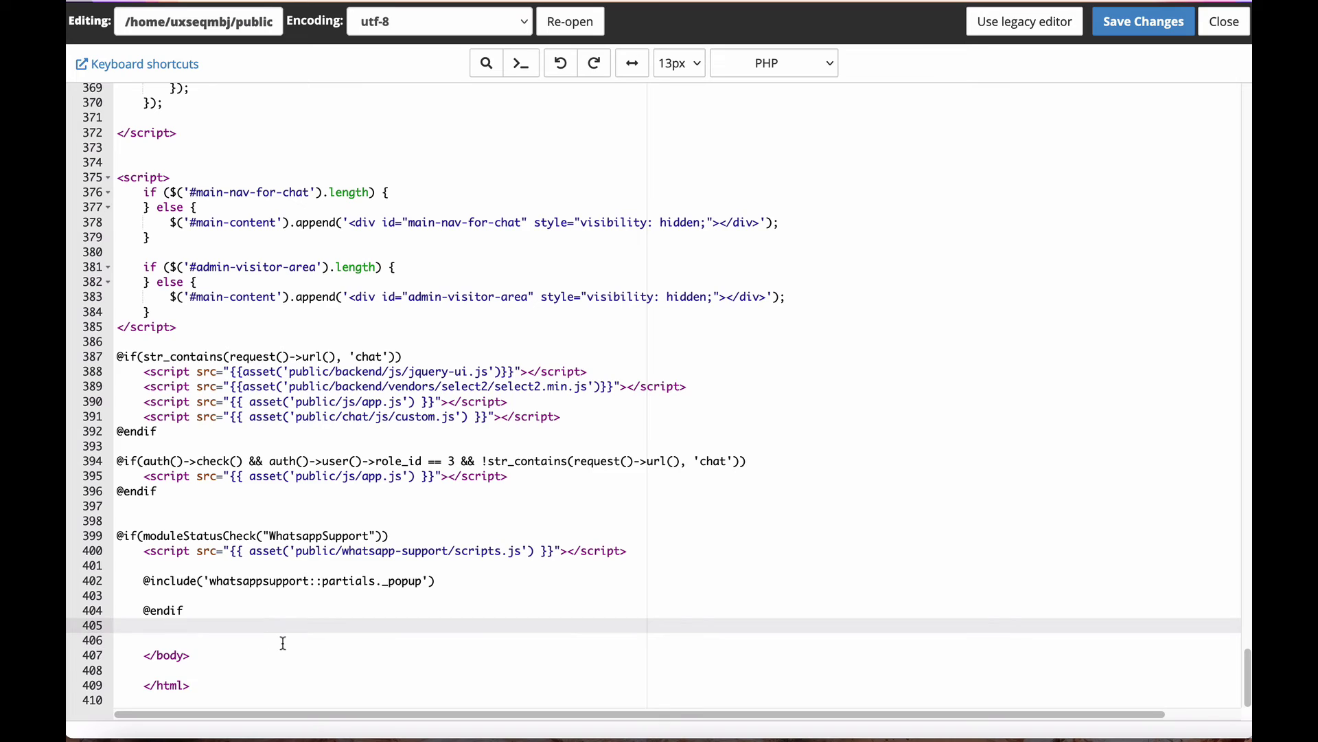
{"action": "key", "text": "Return"}
{"action": "key", "text": "Return"}
{"action": "key", "text": "ctrl+v"}
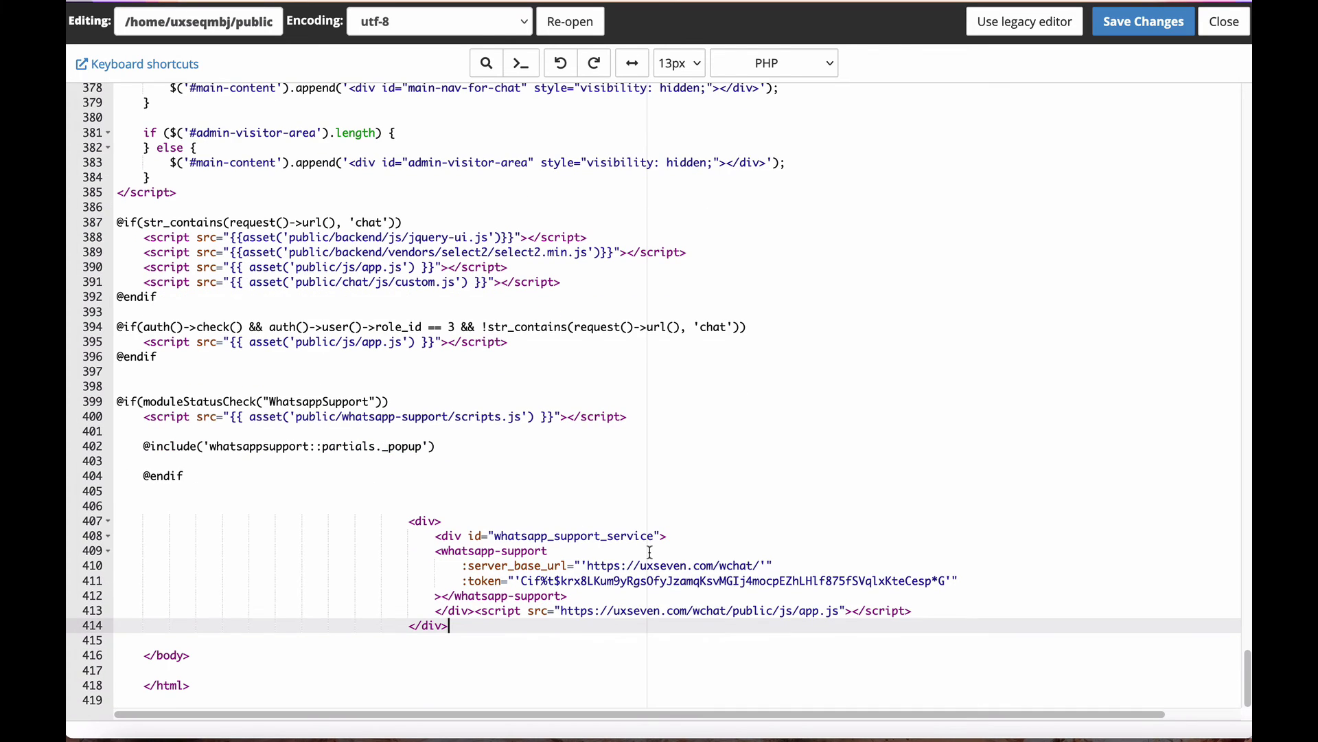
{"action": "left_click", "coordinate": [1144, 21]}
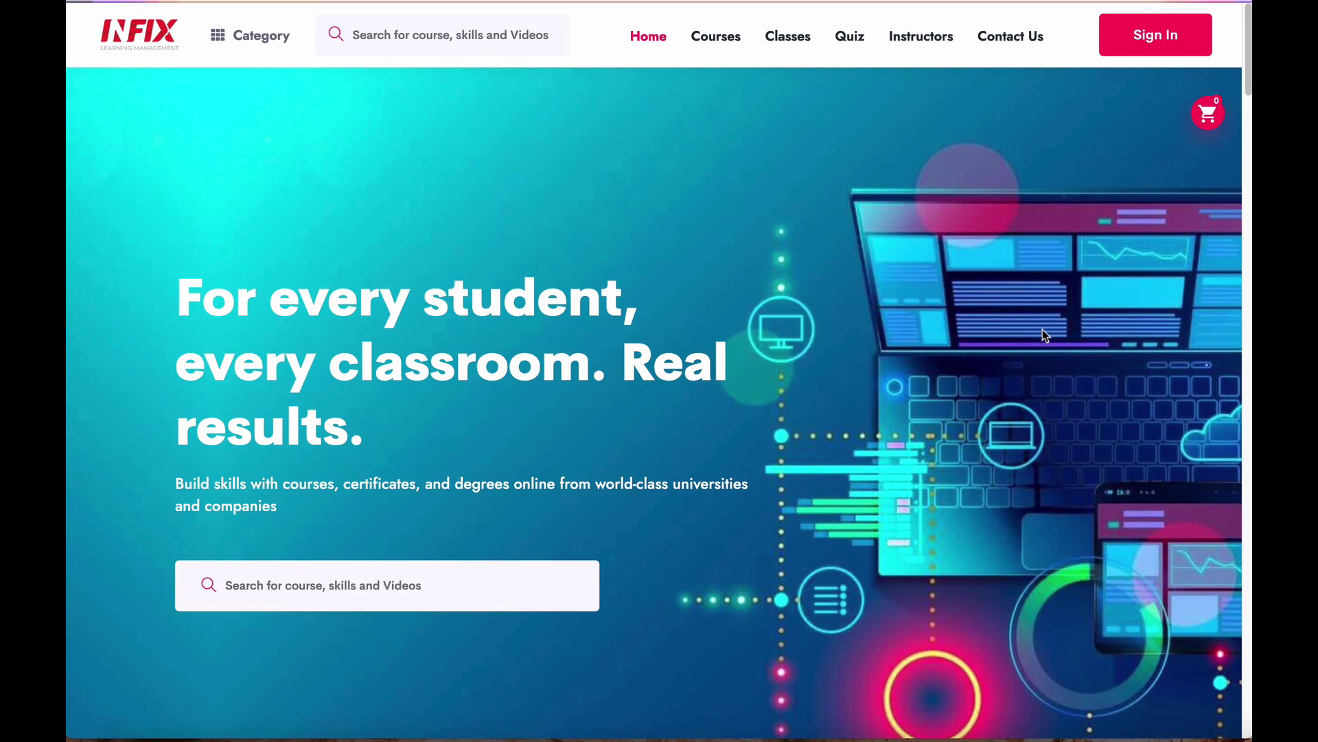
Step: Open the green WhatsApp bubble's support popup, close and reopen it twice, then reload the homepage
{"action": "scroll", "coordinate": [1042, 328], "scroll_direction": "down", "scroll_amount": 10}
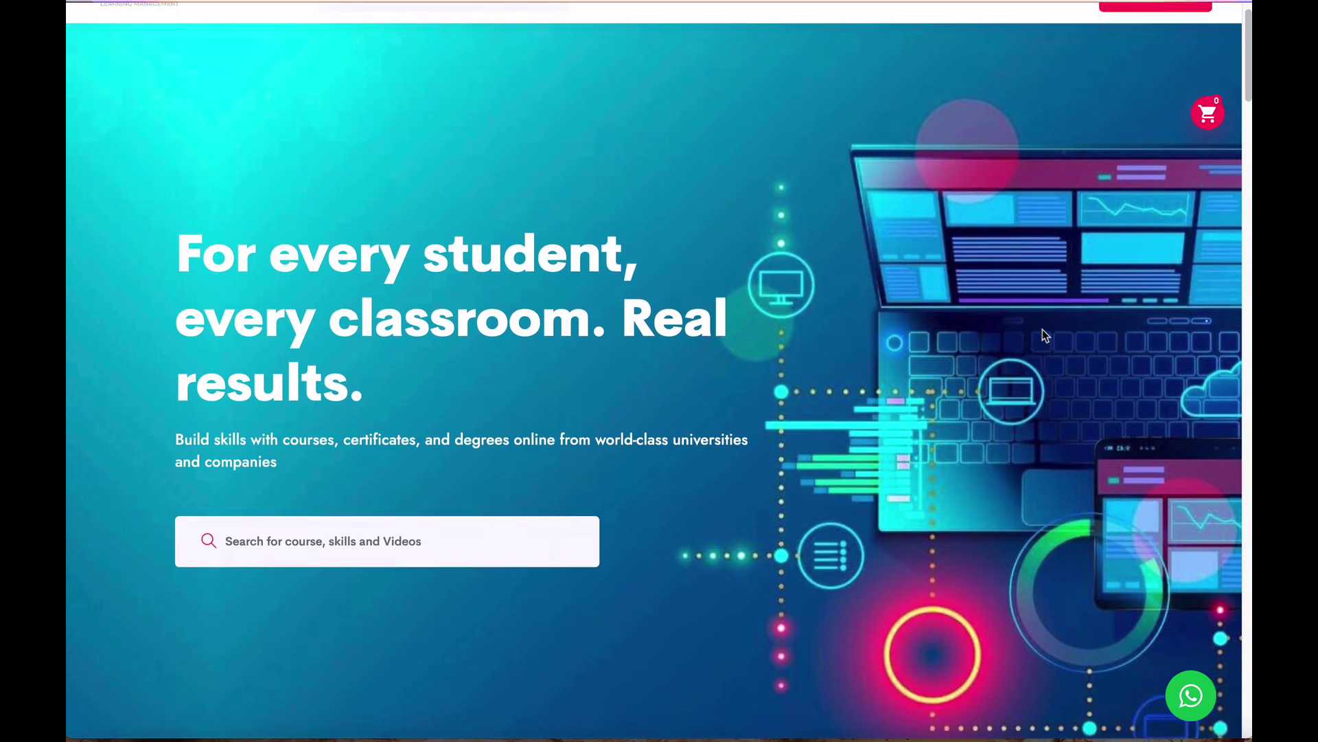
{"action": "left_click", "coordinate": [1183, 710]}
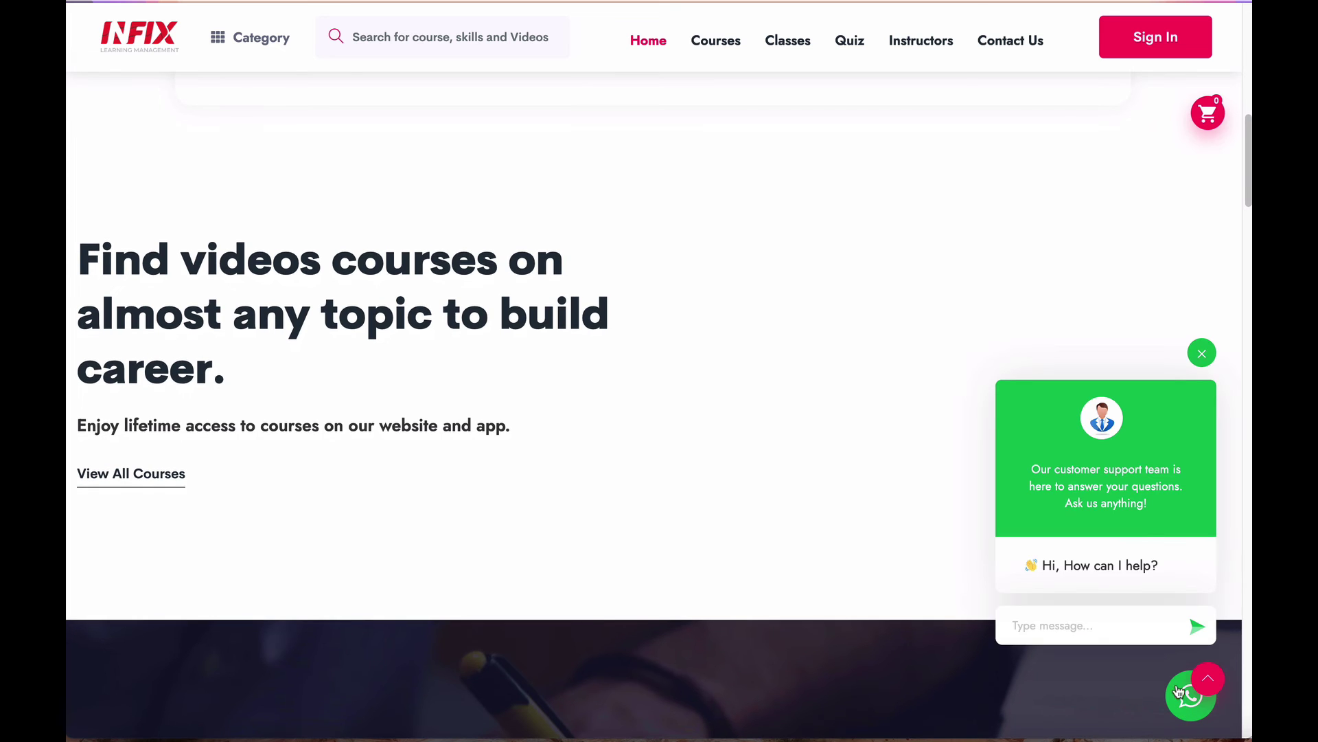
{"action": "scroll", "coordinate": [871, 460], "scroll_direction": "up", "scroll_amount": 10}
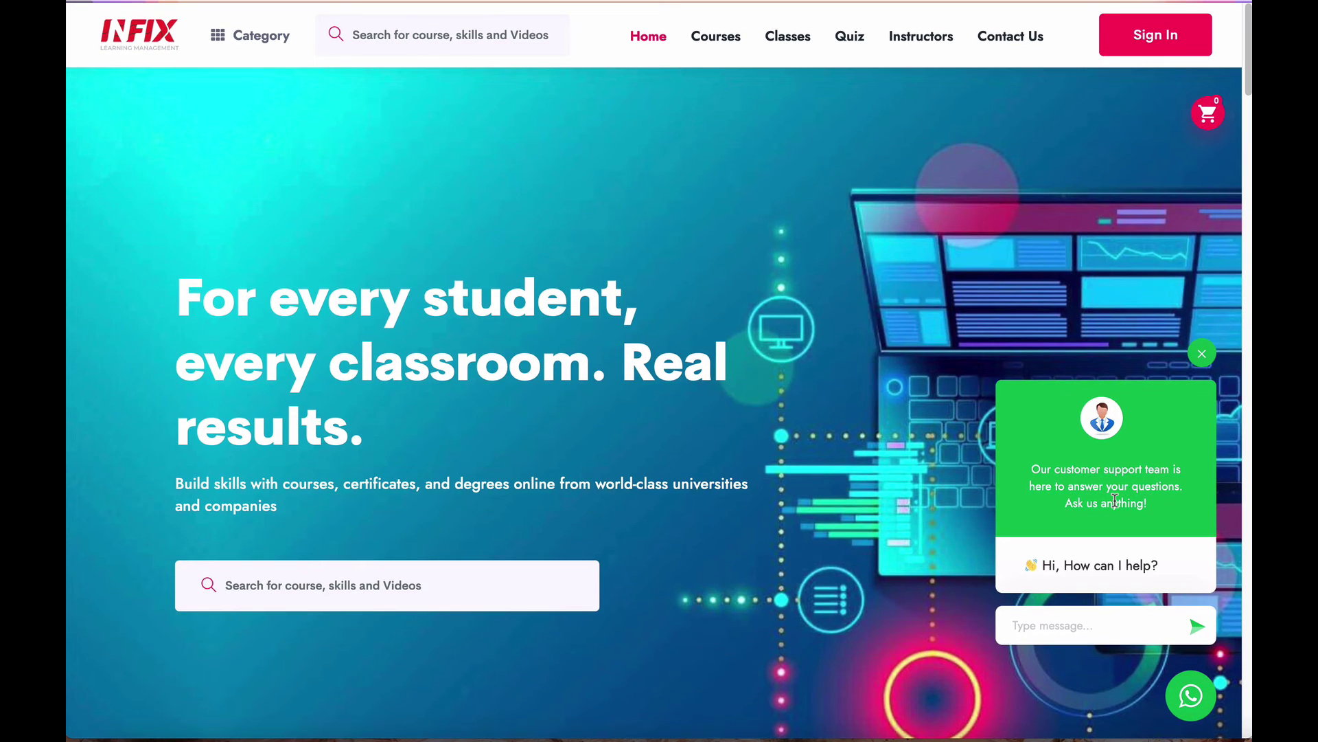
{"action": "left_click", "coordinate": [1202, 354]}
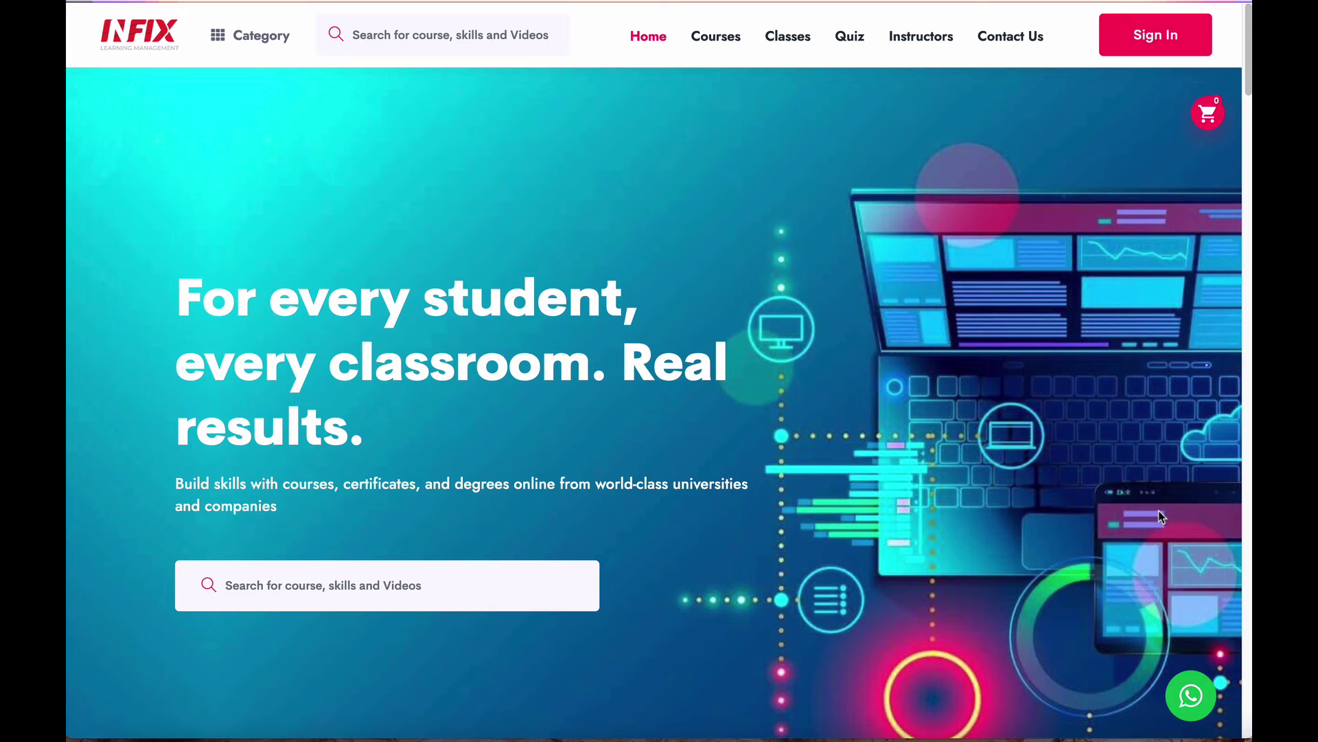
{"action": "left_click", "coordinate": [1177, 680]}
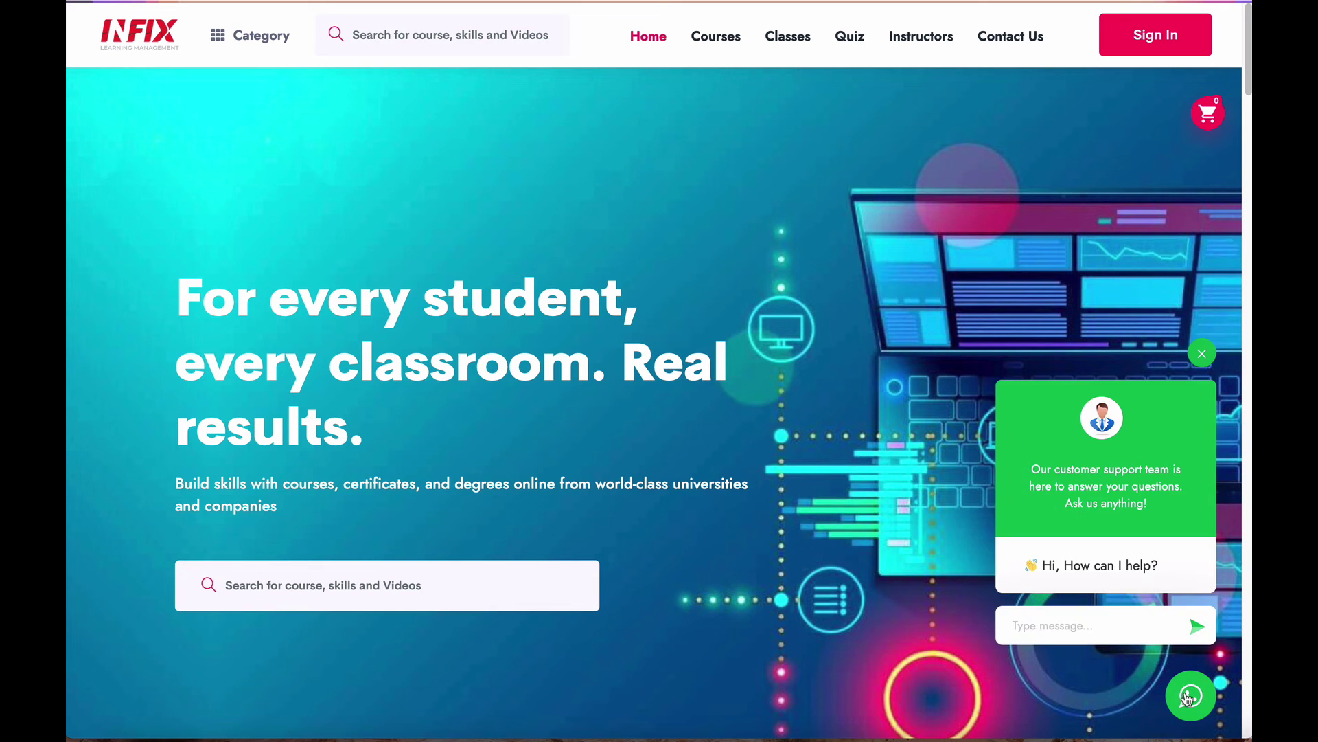
{"action": "left_click", "coordinate": [1202, 353]}
{"action": "left_click", "coordinate": [1185, 699]}
{"action": "key", "text": "super+r"}
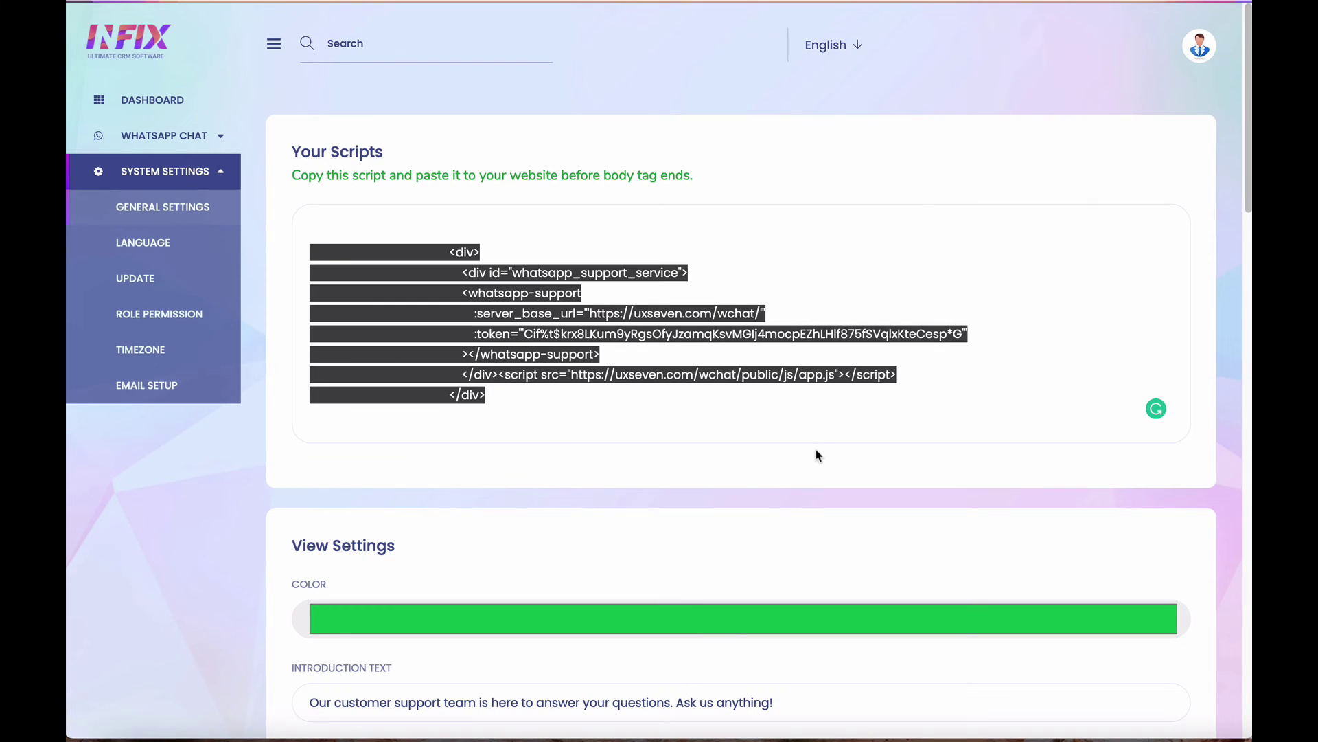
Step: Set Popup Open Initially to Yes in Functional Settings and reload the LMS homepage
{"action": "scroll", "coordinate": [817, 455], "scroll_direction": "down", "scroll_amount": 8}
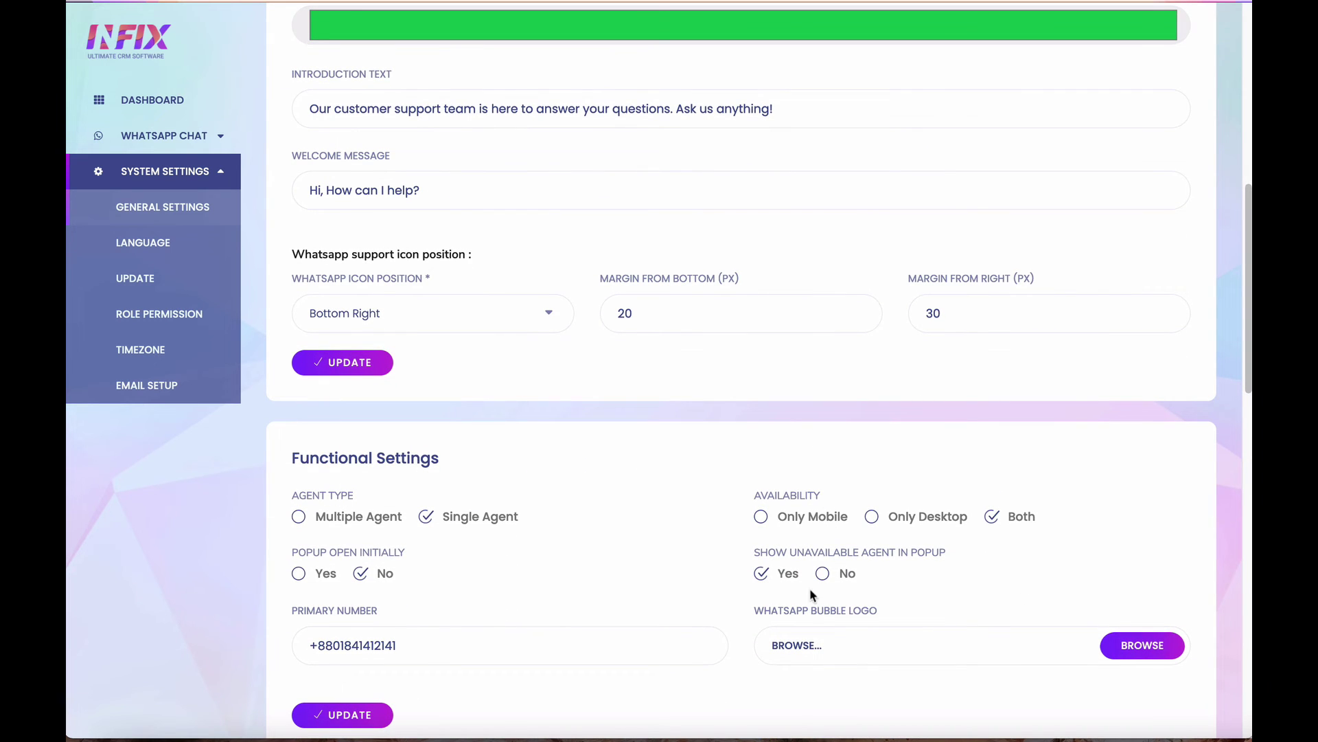
{"action": "scroll", "coordinate": [580, 547], "scroll_direction": "down", "scroll_amount": 1}
{"action": "left_click", "coordinate": [300, 543]}
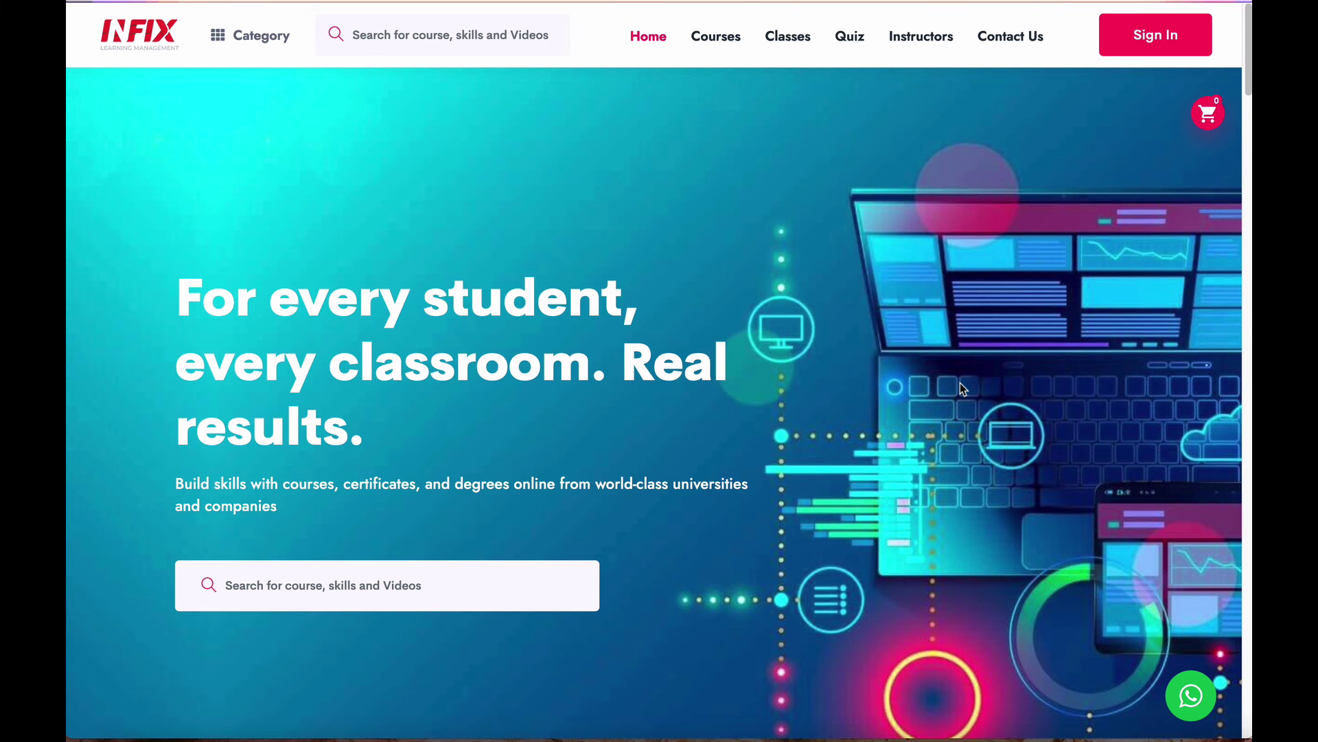
{"action": "key", "text": "F5"}
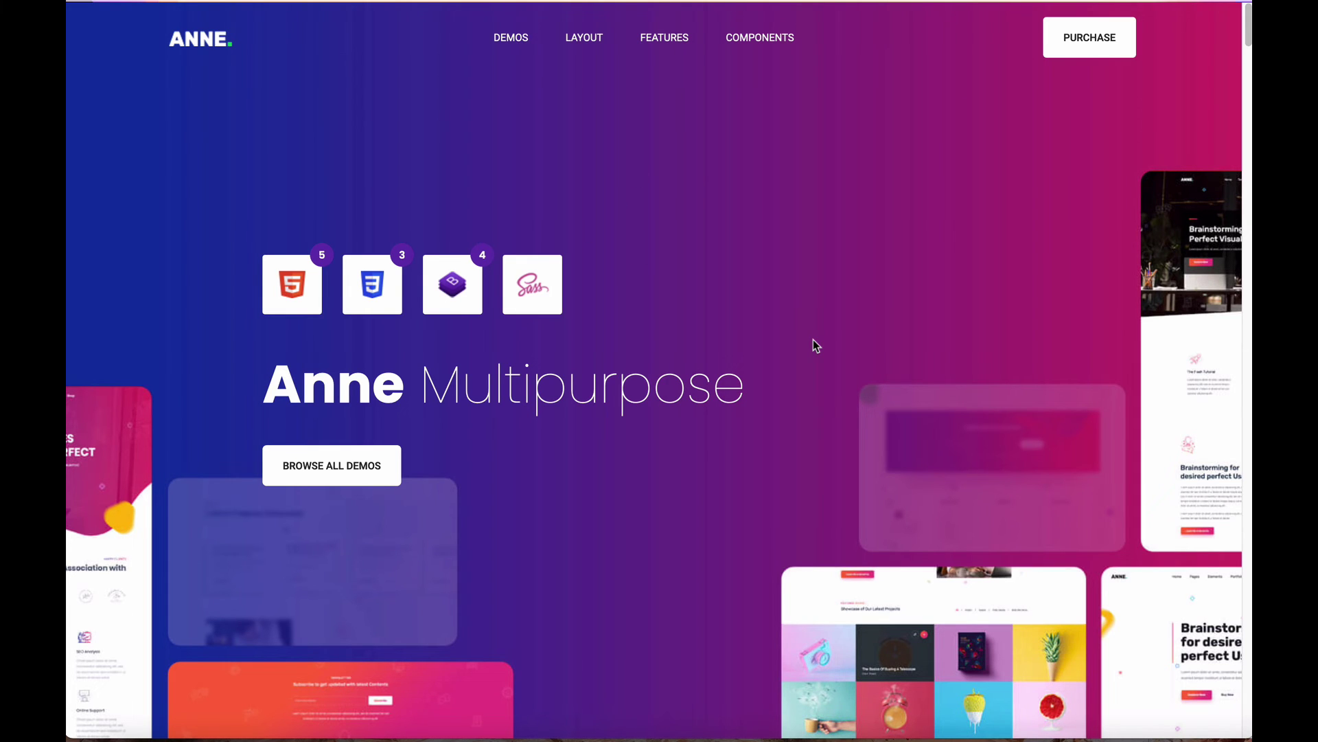
Step: Open index.html from the codethemes/anne folder in the code editor
{"action": "scroll", "coordinate": [814, 345], "scroll_direction": "down", "scroll_amount": 10}
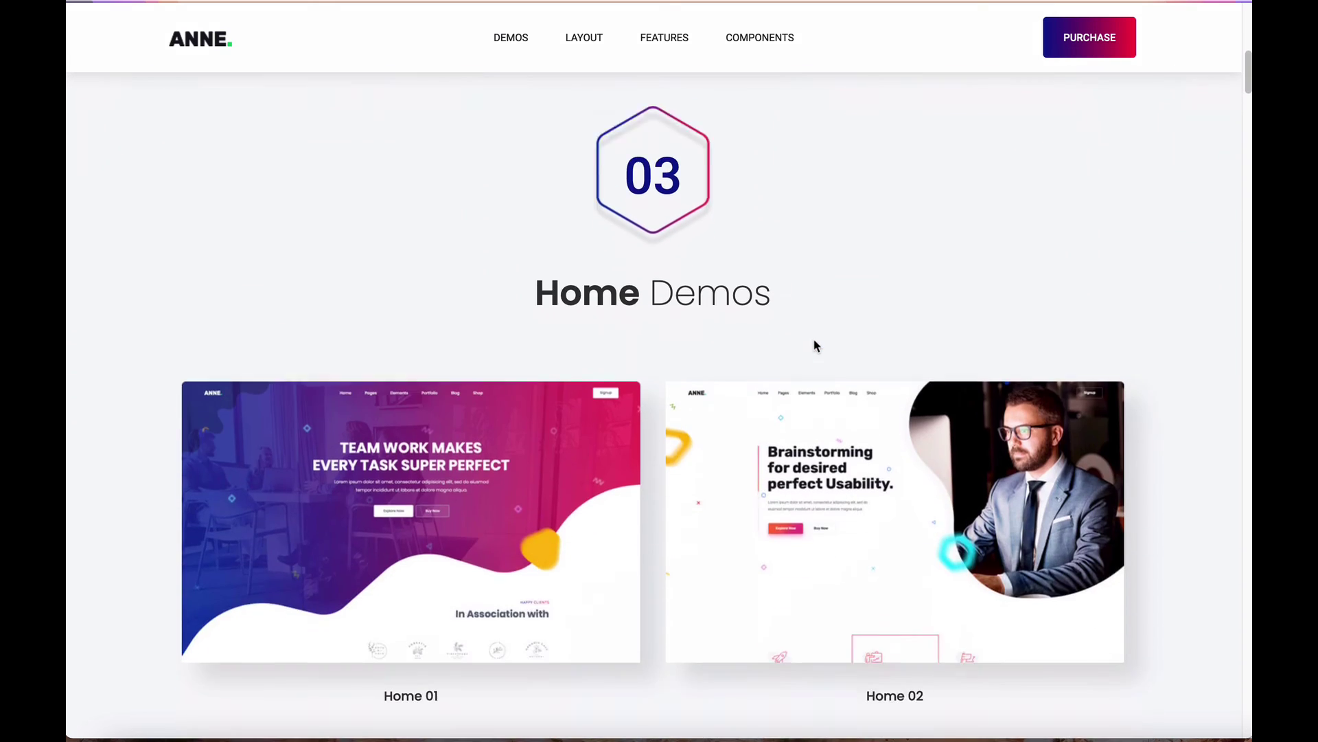
{"action": "scroll", "coordinate": [816, 345], "scroll_direction": "down", "scroll_amount": 10}
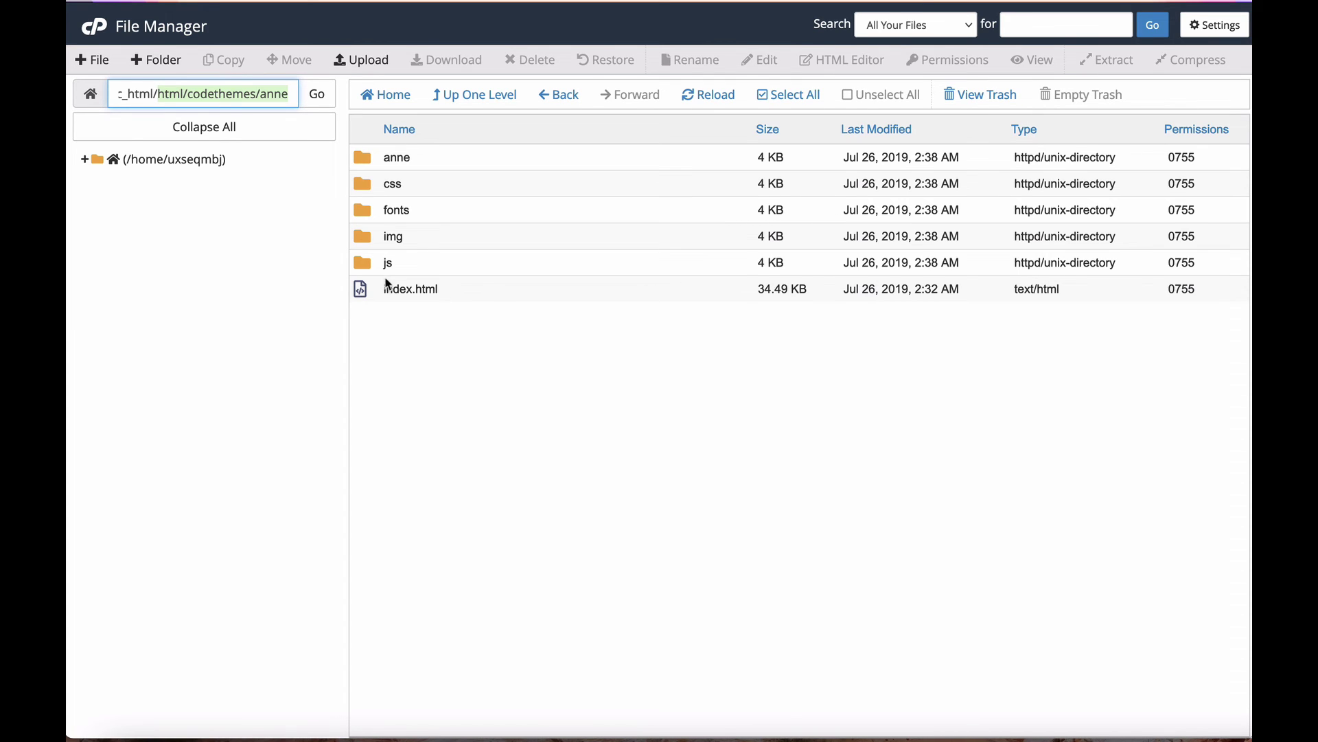
{"action": "left_click", "coordinate": [358, 287]}
{"action": "right_click", "coordinate": [359, 289]}
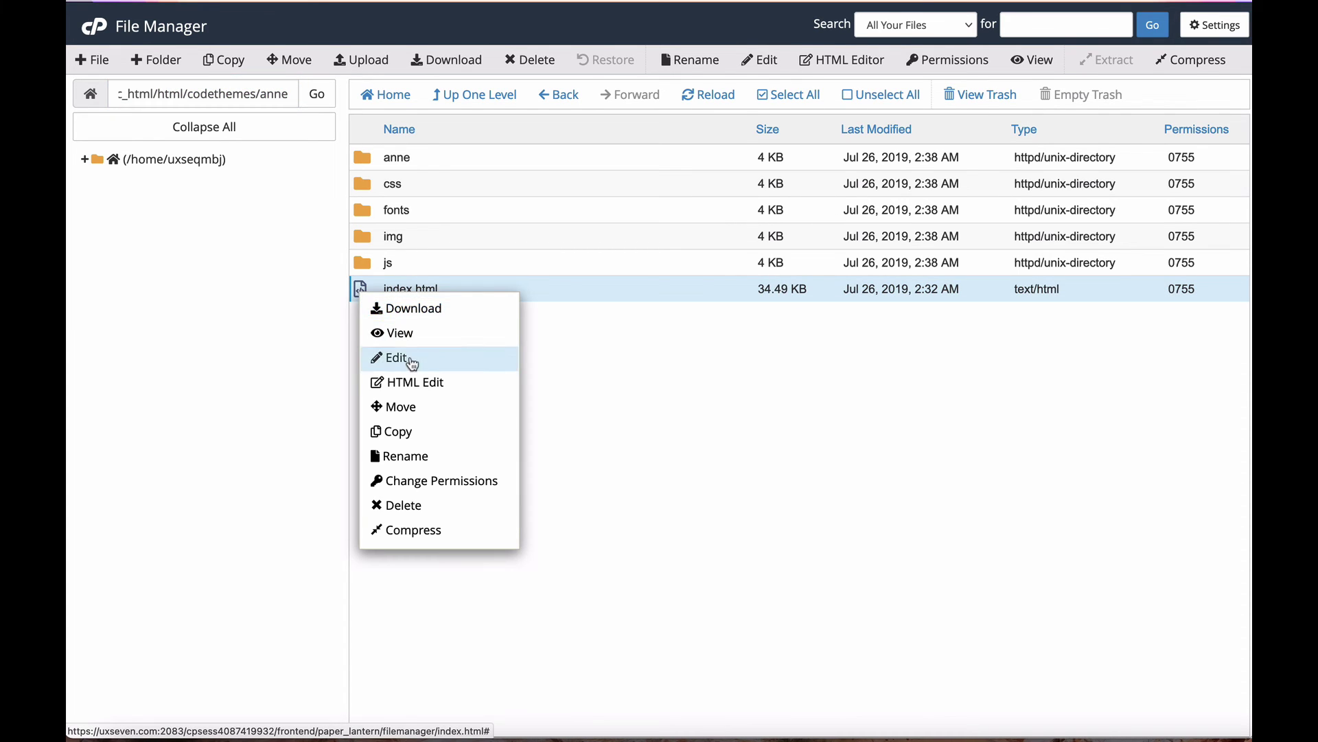
{"action": "left_click", "coordinate": [759, 383]}
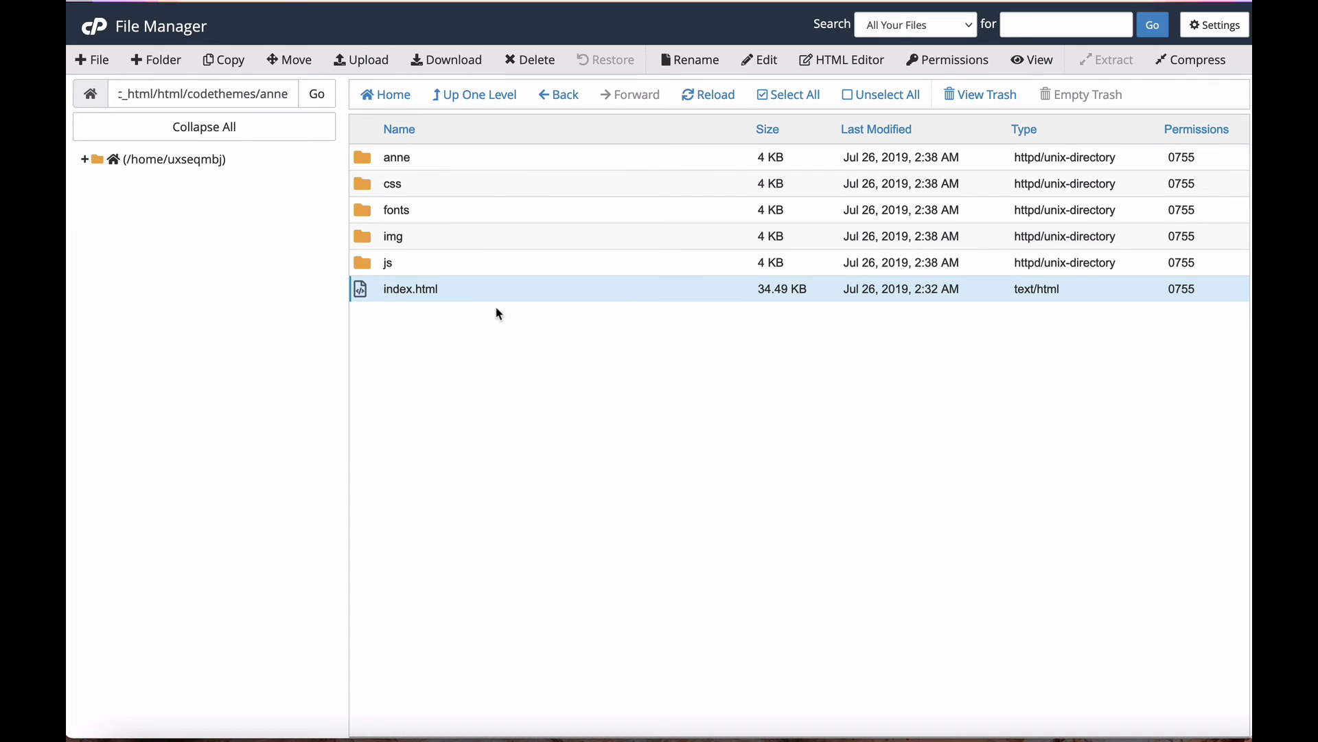
{"action": "right_click", "coordinate": [364, 288]}
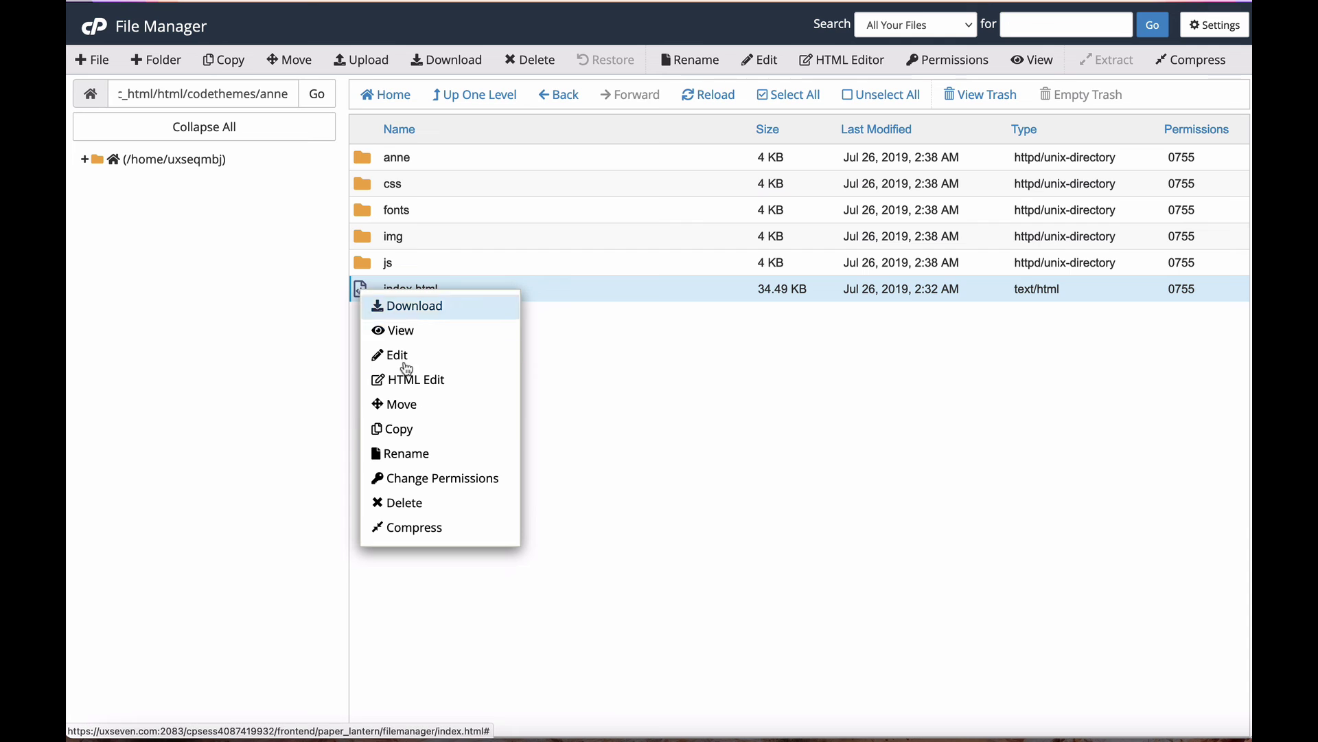
{"action": "left_click", "coordinate": [445, 362]}
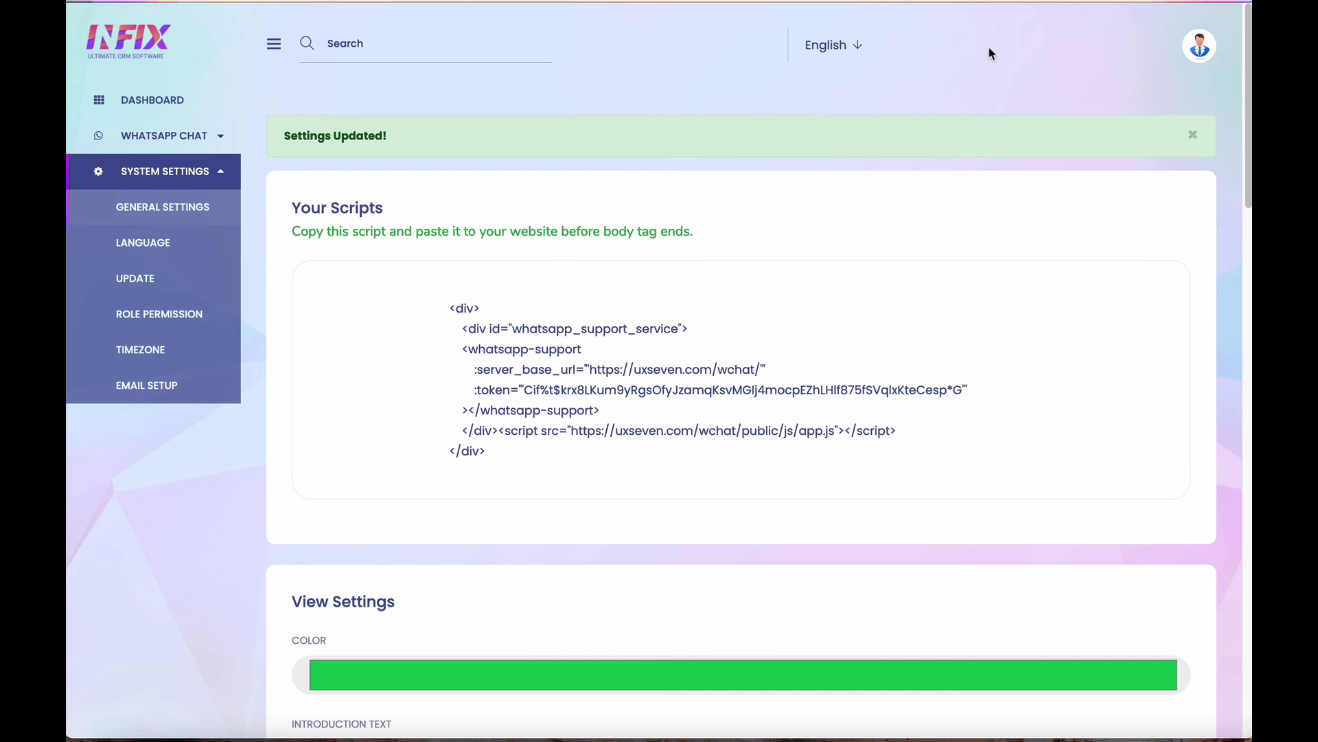
Step: Select the embed script in Infix, paste it on a new line after main.js, and save
{"action": "left_click_drag", "start_coordinate": [487, 450], "coordinate": [322, 311]}
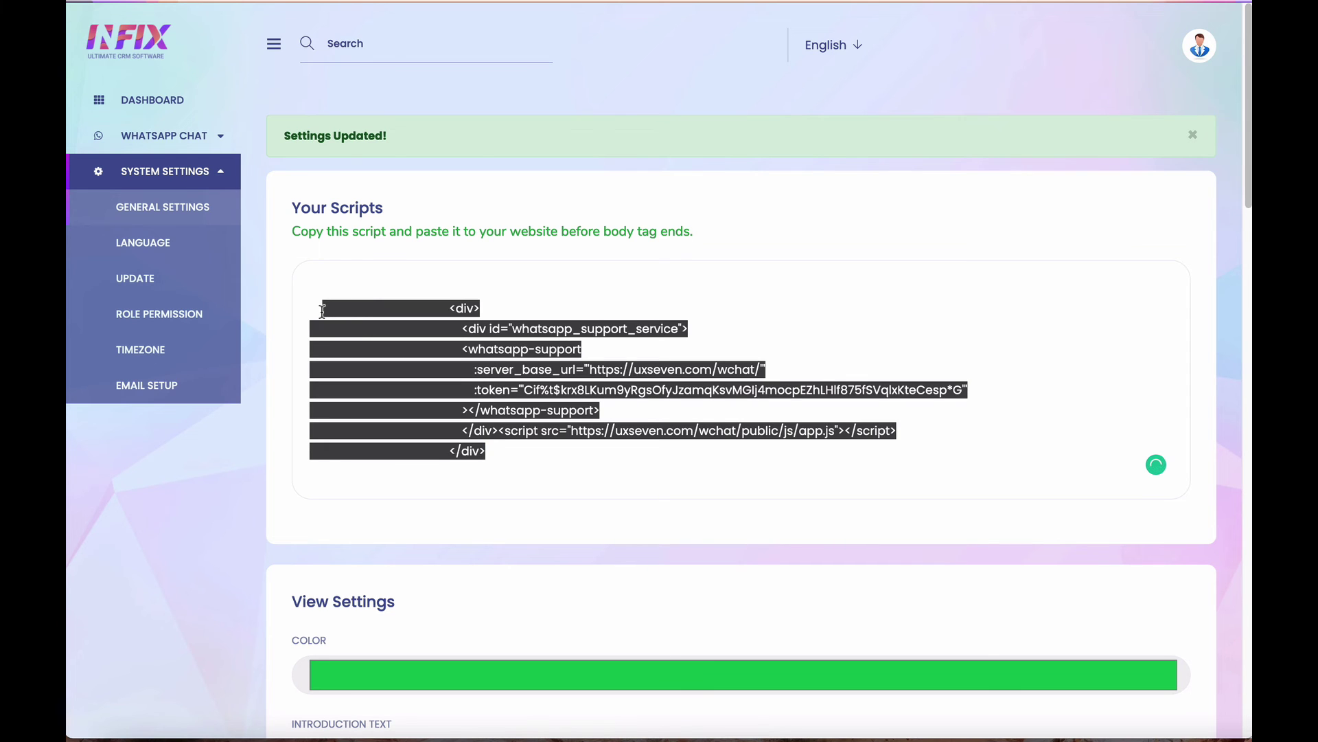
{"action": "left_click_drag", "start_coordinate": [513, 451], "coordinate": [218, 301]}
{"action": "key", "text": "ctrl+c"}
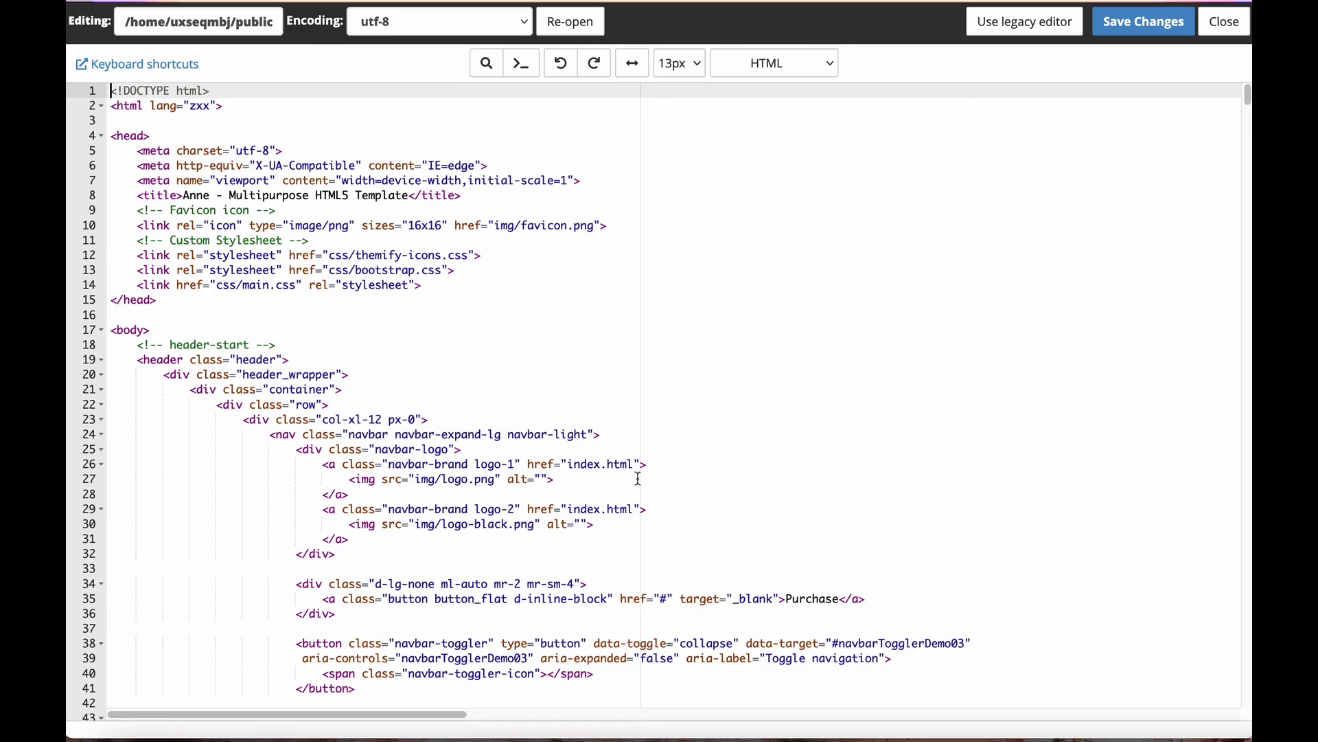
{"action": "scroll", "coordinate": [661, 475], "scroll_direction": "down", "scroll_amount": 20}
{"action": "scroll", "coordinate": [661, 475], "scroll_direction": "down", "scroll_amount": 15}
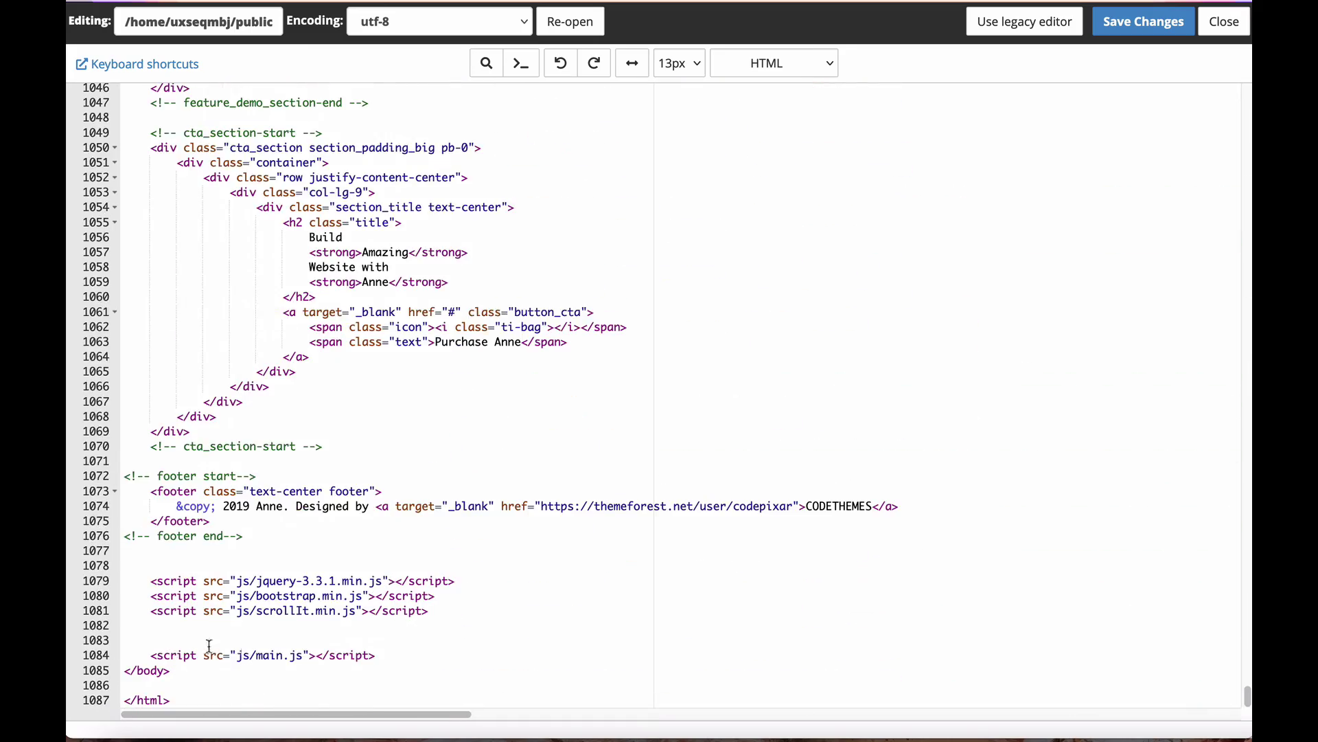
{"action": "left_click", "coordinate": [412, 655]}
{"action": "key", "text": "Return"}
{"action": "key", "text": "Return"}
{"action": "key", "text": "Return"}
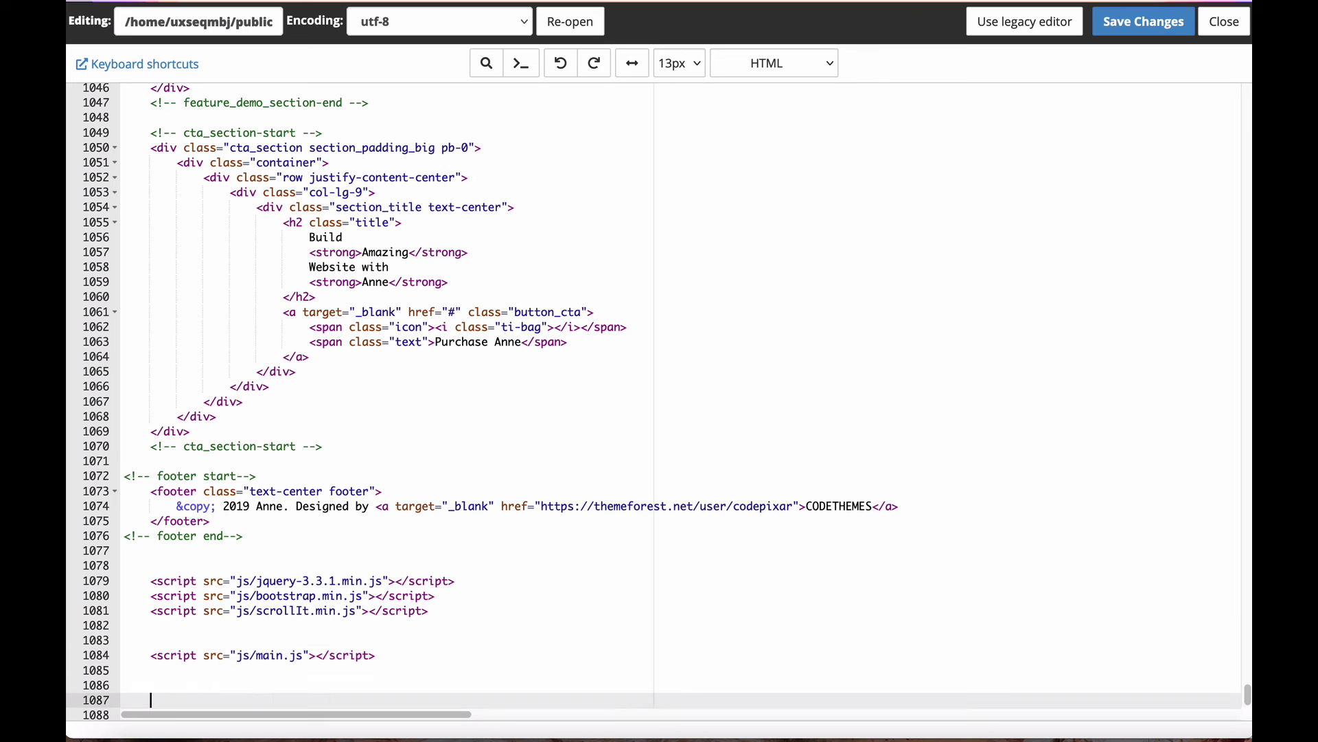
{"action": "scroll", "coordinate": [538, 660], "scroll_direction": "down", "scroll_amount": 2}
{"action": "key", "text": "Up"}
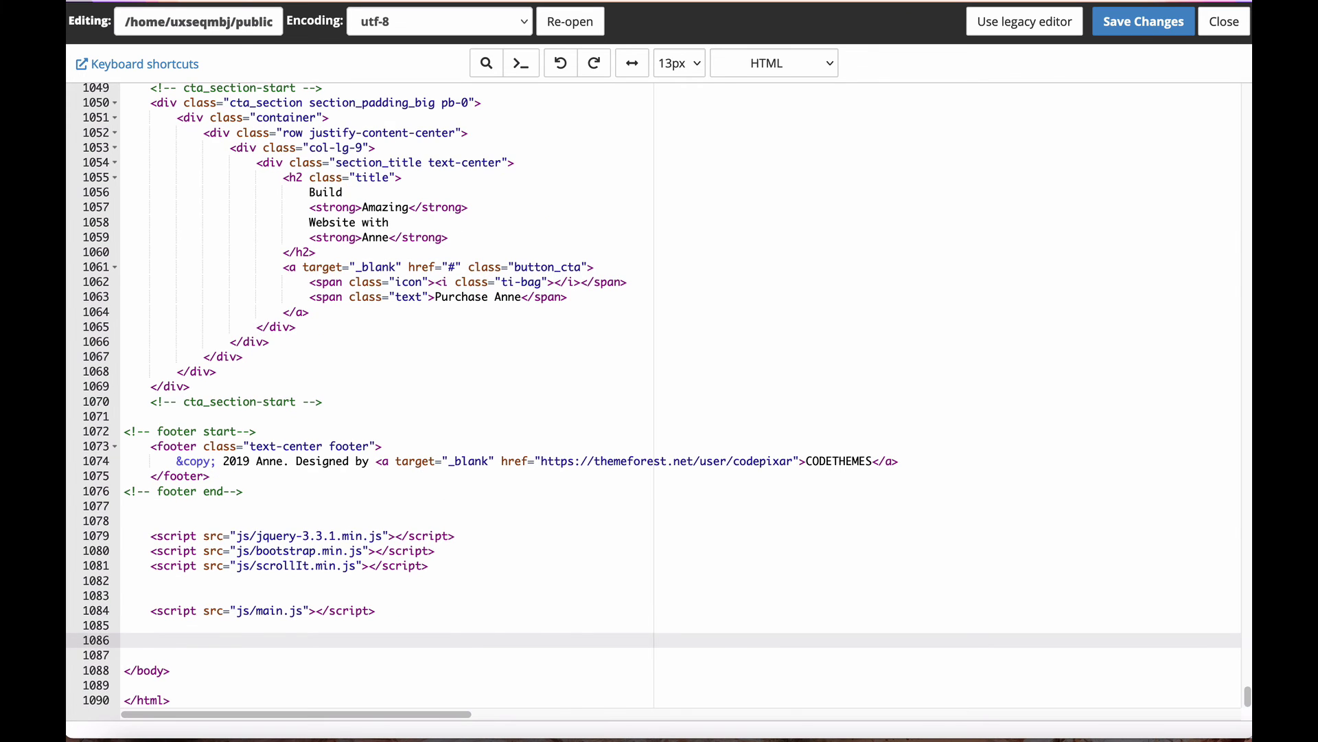
{"action": "key", "text": "ctrl+v"}
{"action": "left_click", "coordinate": [1140, 23]}
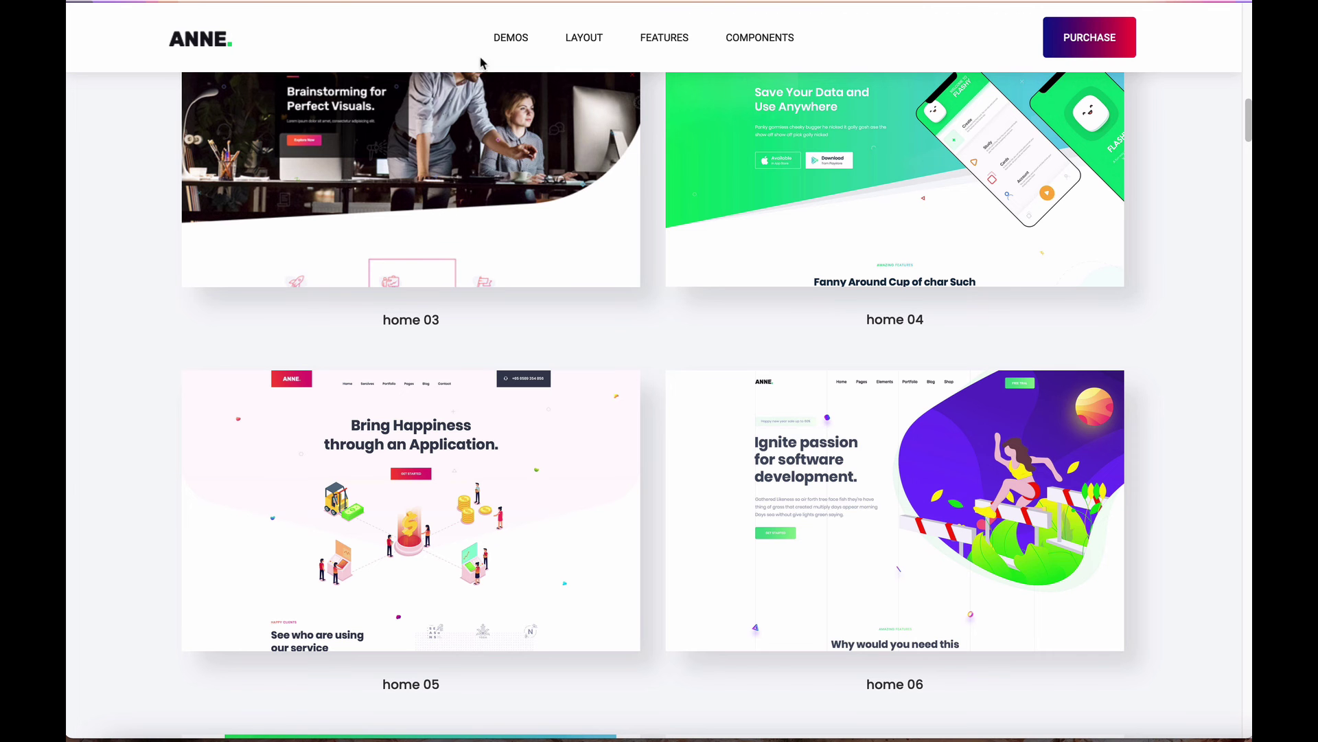
Step: Reload the Anne site and scroll until the green WhatsApp chat widget appears
{"action": "left_click", "coordinate": [901, 229]}
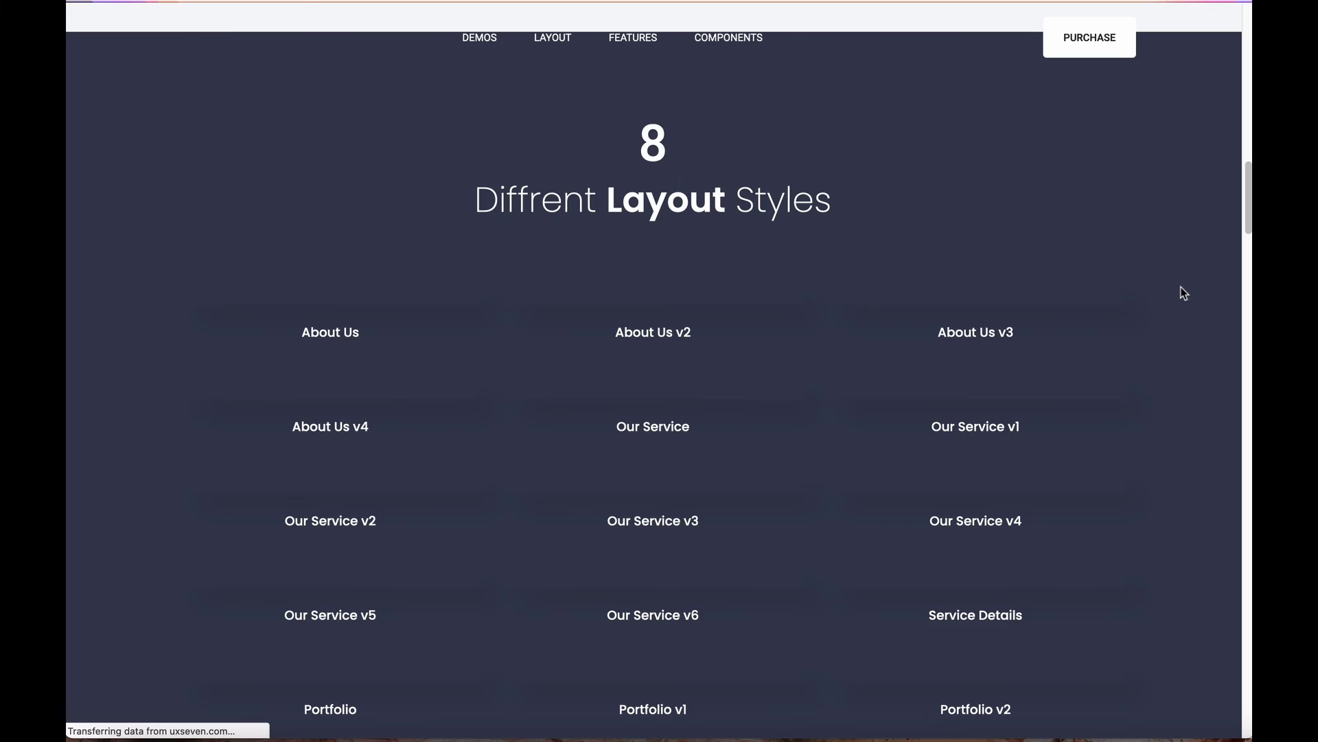
{"action": "scroll", "coordinate": [1181, 303], "scroll_direction": "down", "scroll_amount": 20}
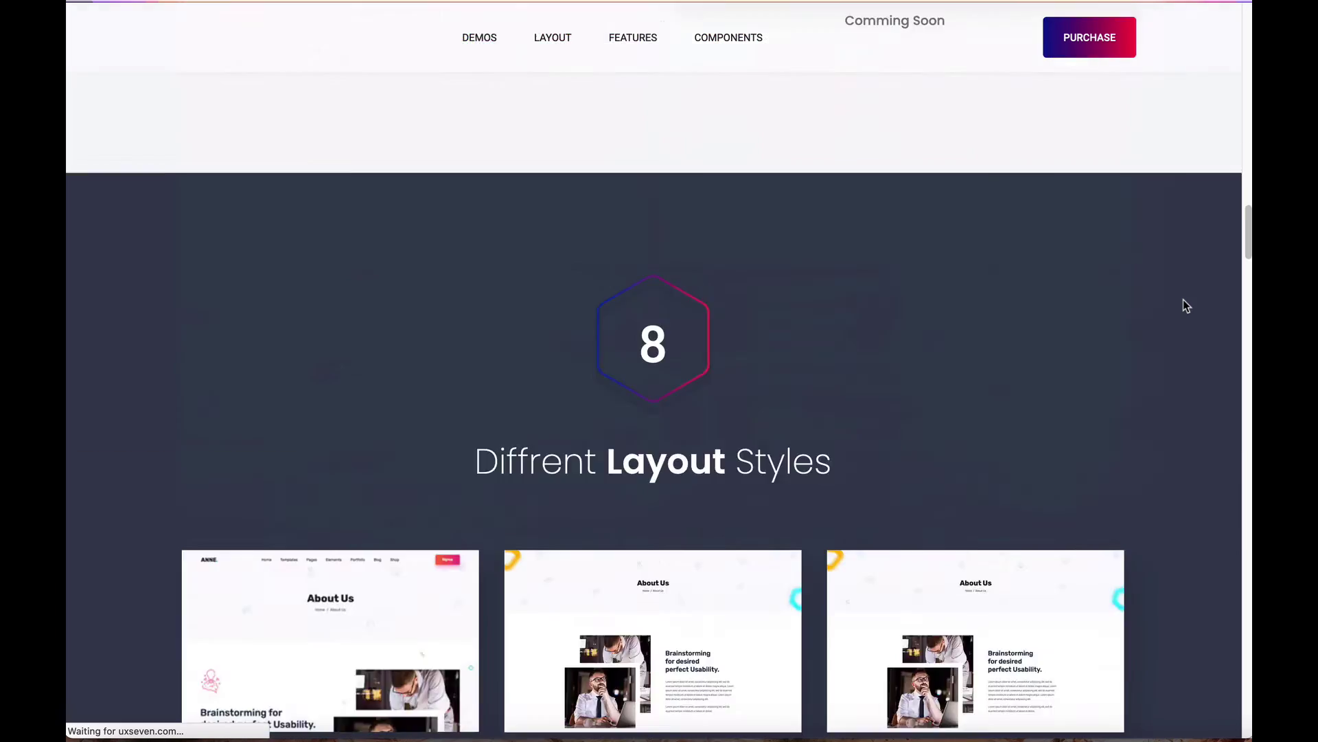
{"action": "scroll", "coordinate": [1186, 306], "scroll_direction": "down", "scroll_amount": 5}
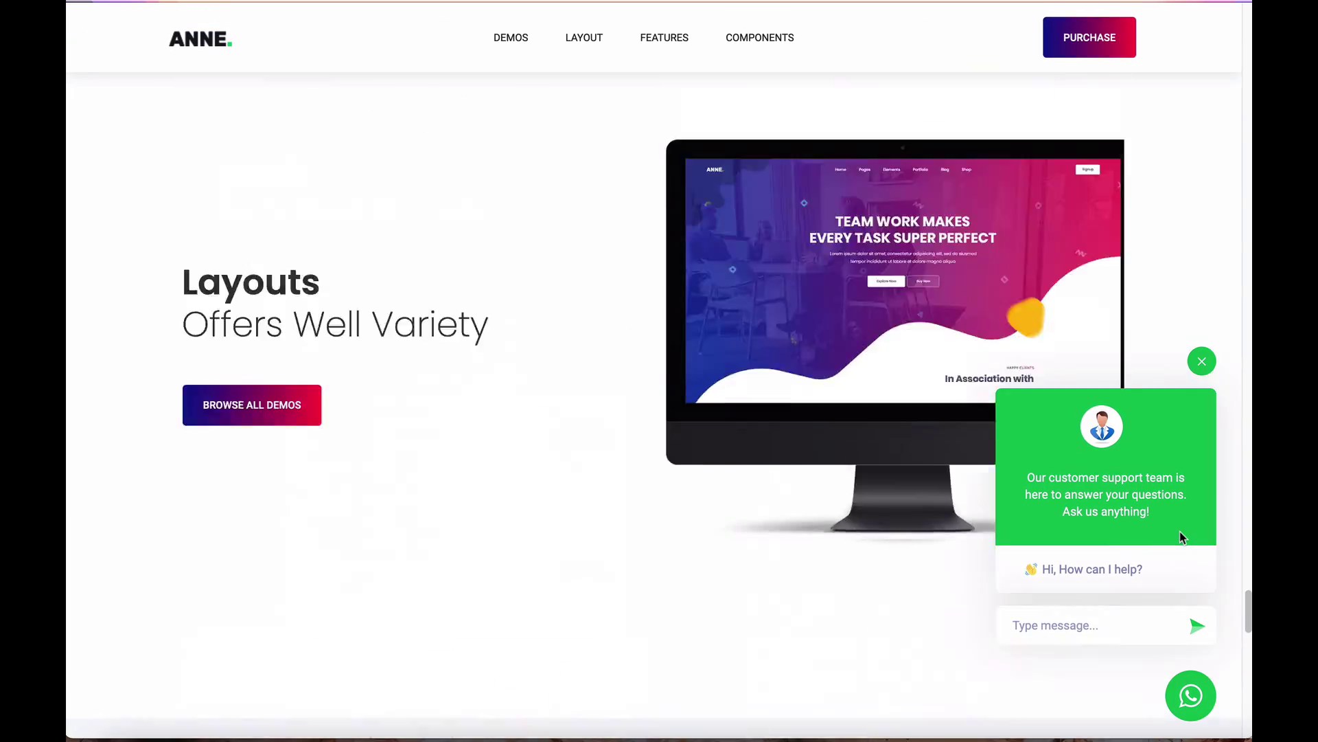
{"action": "scroll", "coordinate": [1180, 537], "scroll_direction": "up", "scroll_amount": 20}
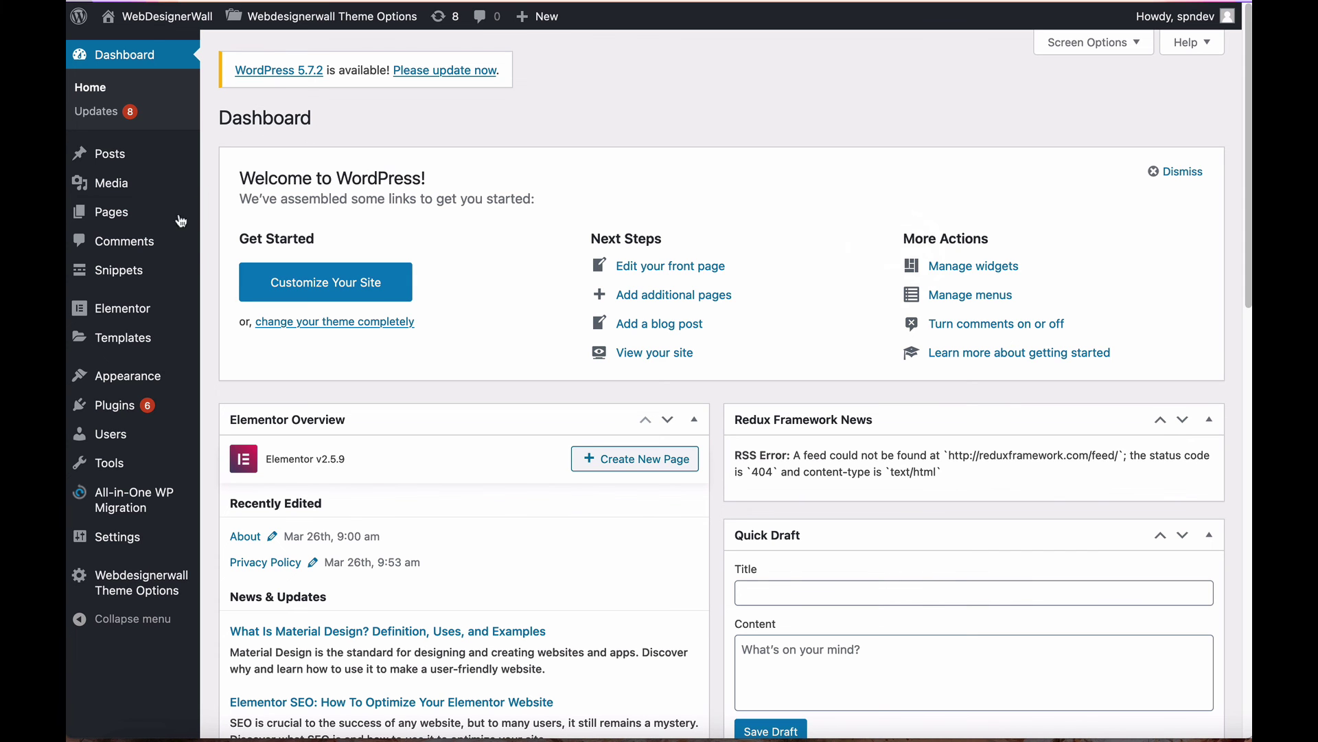
Step: Find and open Theme Footer (footer.php) in the Theme Editor, with the cursor on the ?> line
{"action": "scroll", "coordinate": [175, 223], "scroll_direction": "down", "scroll_amount": 5}
{"action": "mouse_move", "coordinate": [160, 386]}
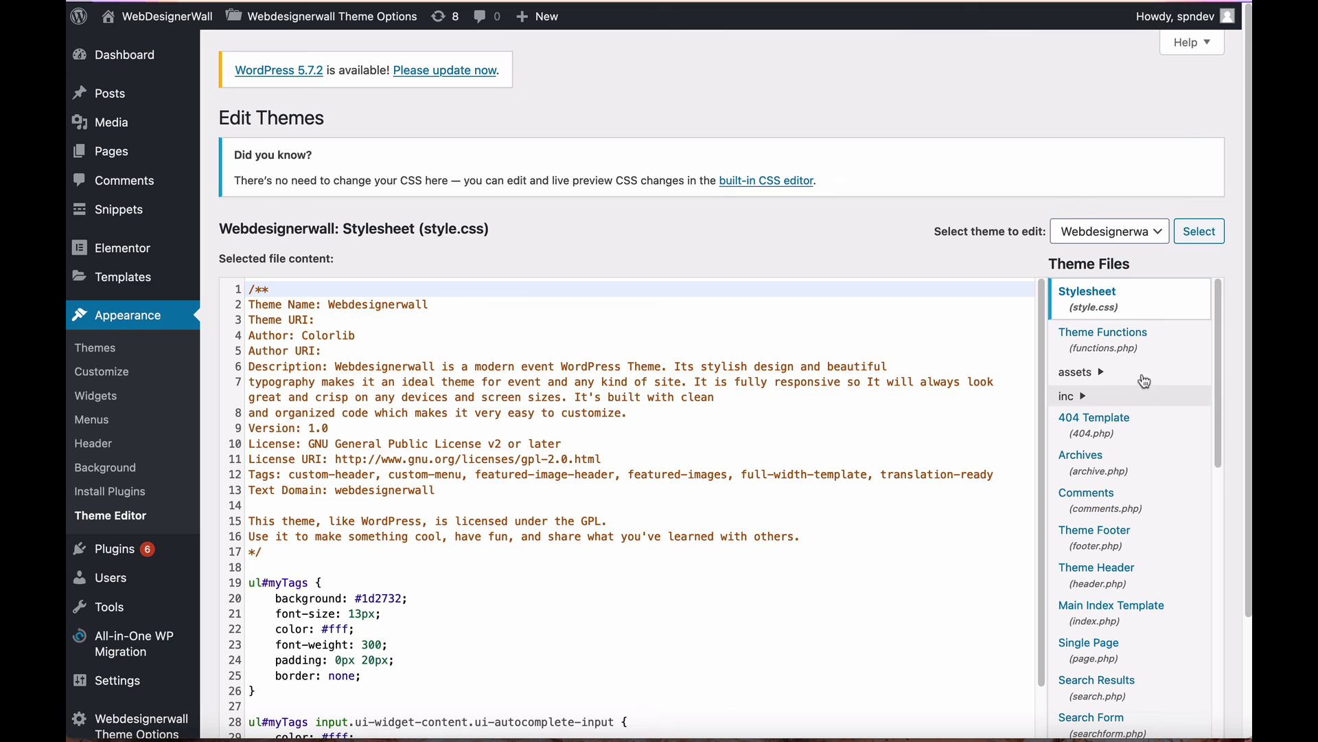
{"action": "key", "text": "ctrl+f"}
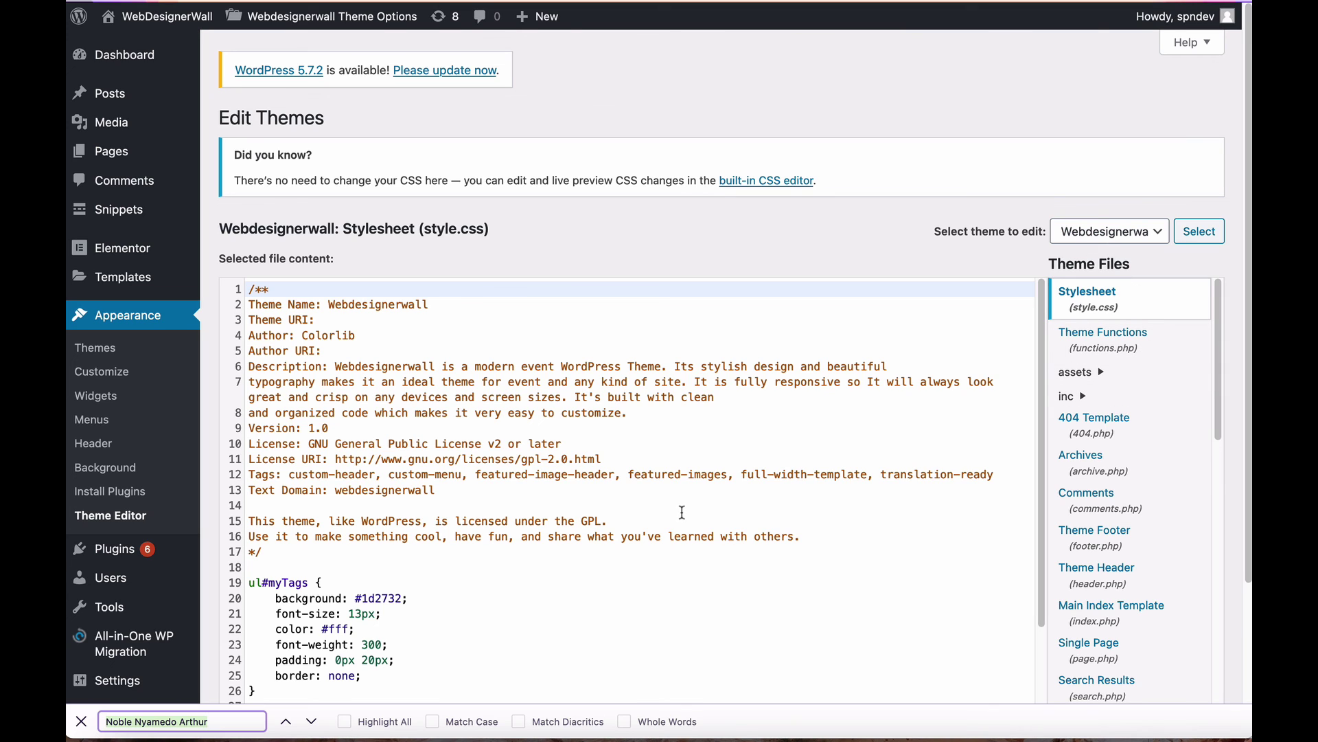
{"action": "type", "text": "footer"}
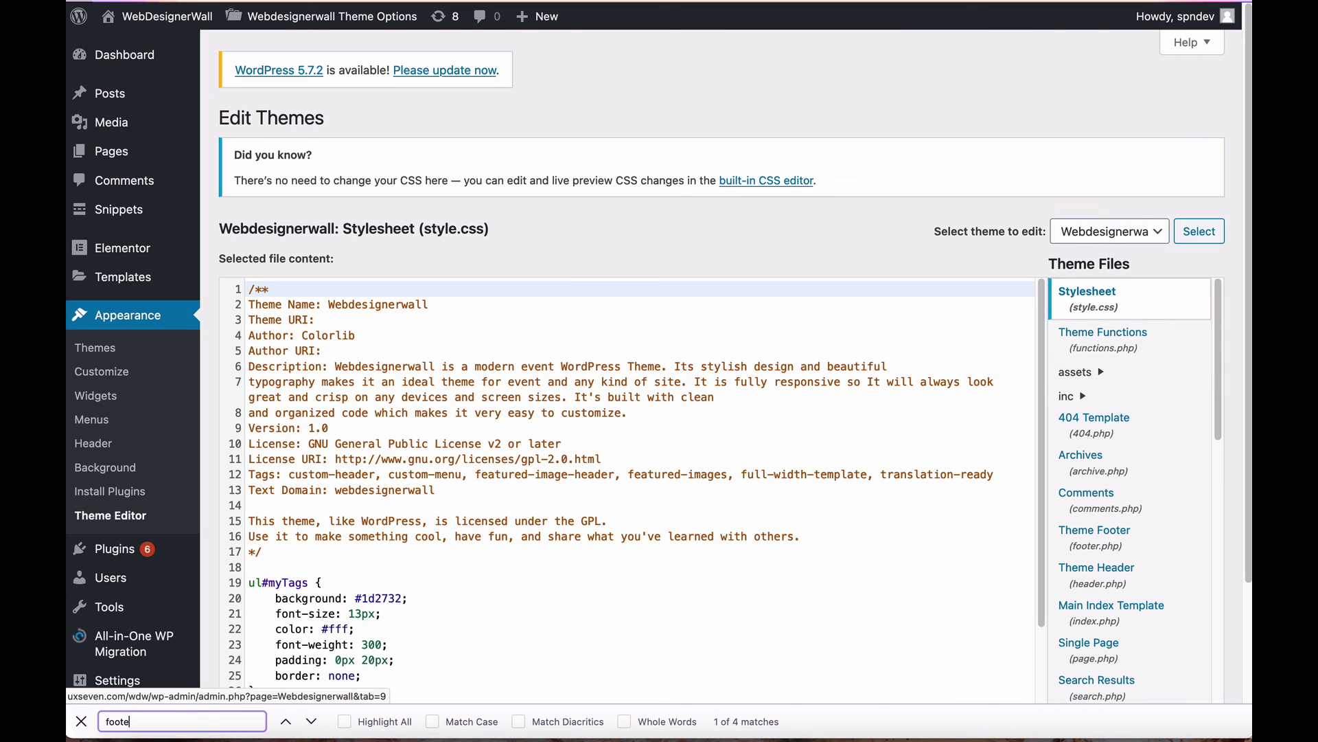
{"action": "left_click", "coordinate": [311, 721]}
{"action": "left_click", "coordinate": [311, 721]}
{"action": "key", "text": "ctrl+Return"}
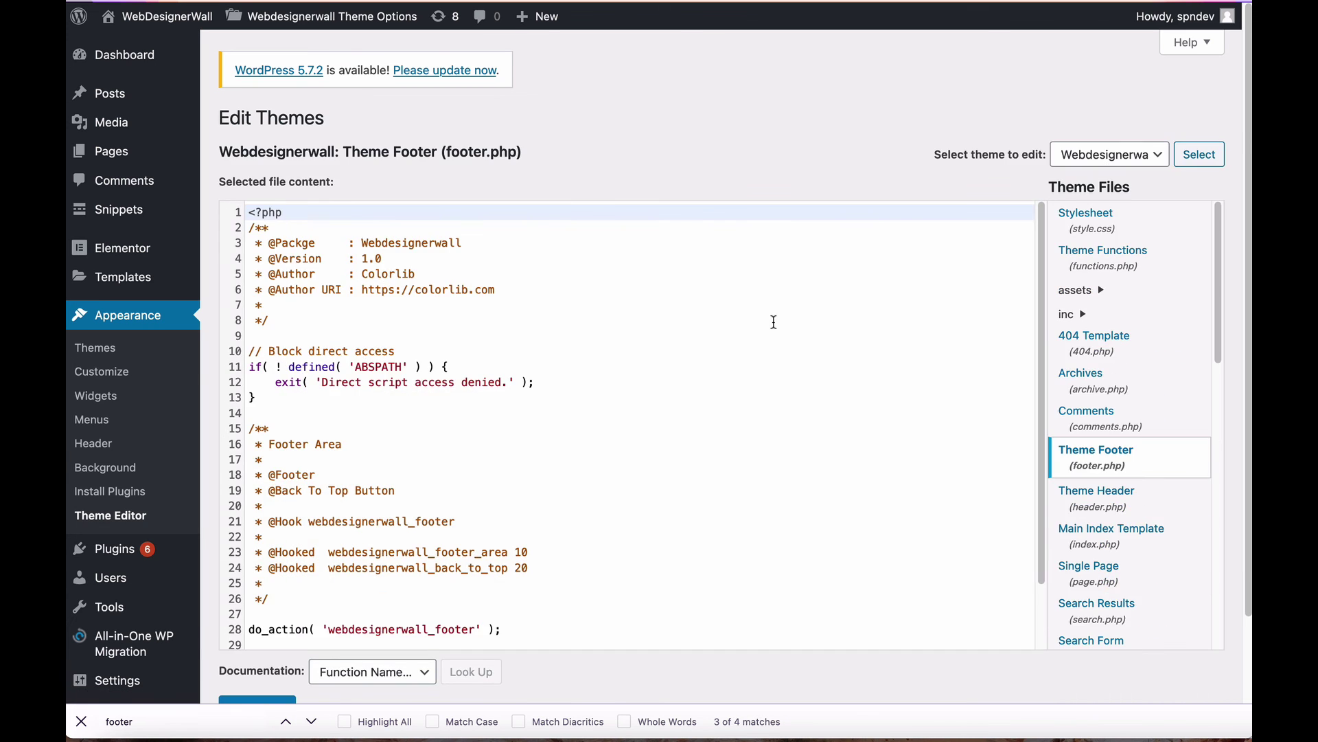
{"action": "scroll", "coordinate": [625, 347], "scroll_direction": "down", "scroll_amount": 2}
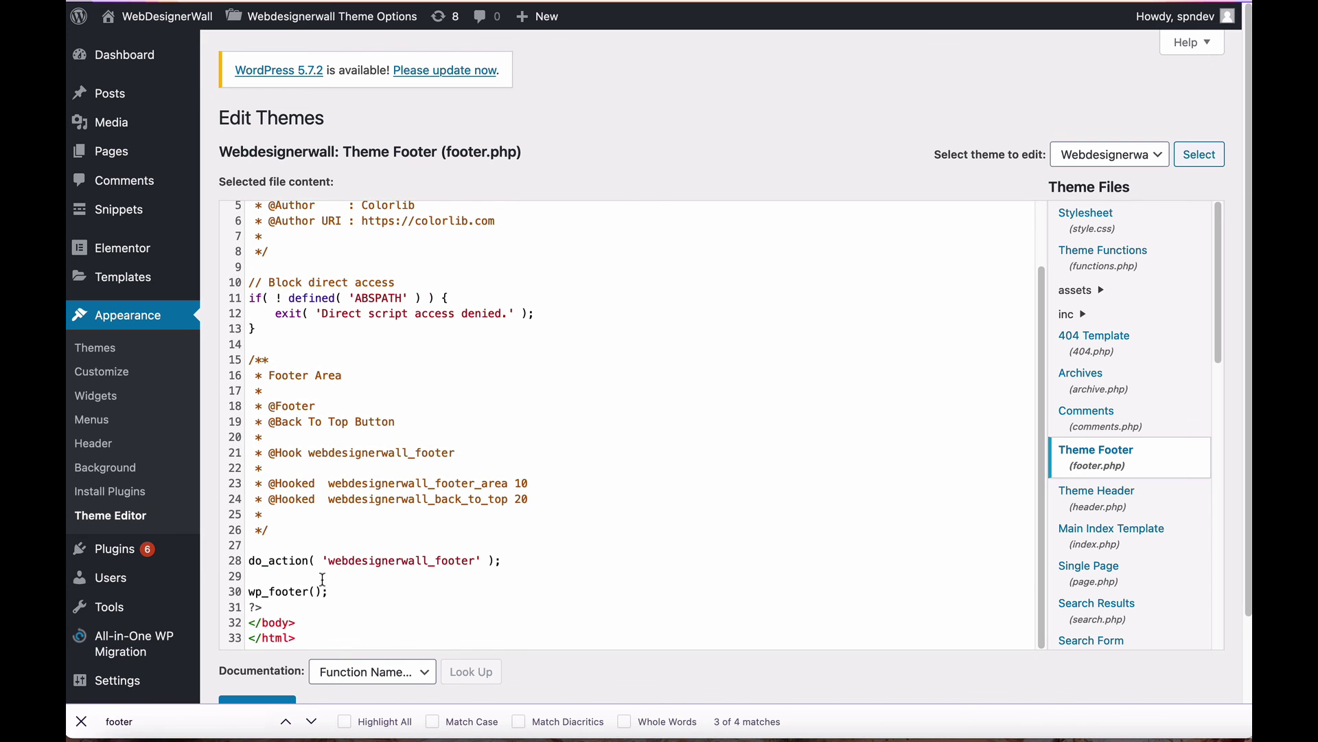
{"action": "left_click", "coordinate": [288, 607]}
Step: Copy the embed script from the Infix tab and paste it after ?> in footer.php
{"action": "key", "text": "ctrl+Tab"}
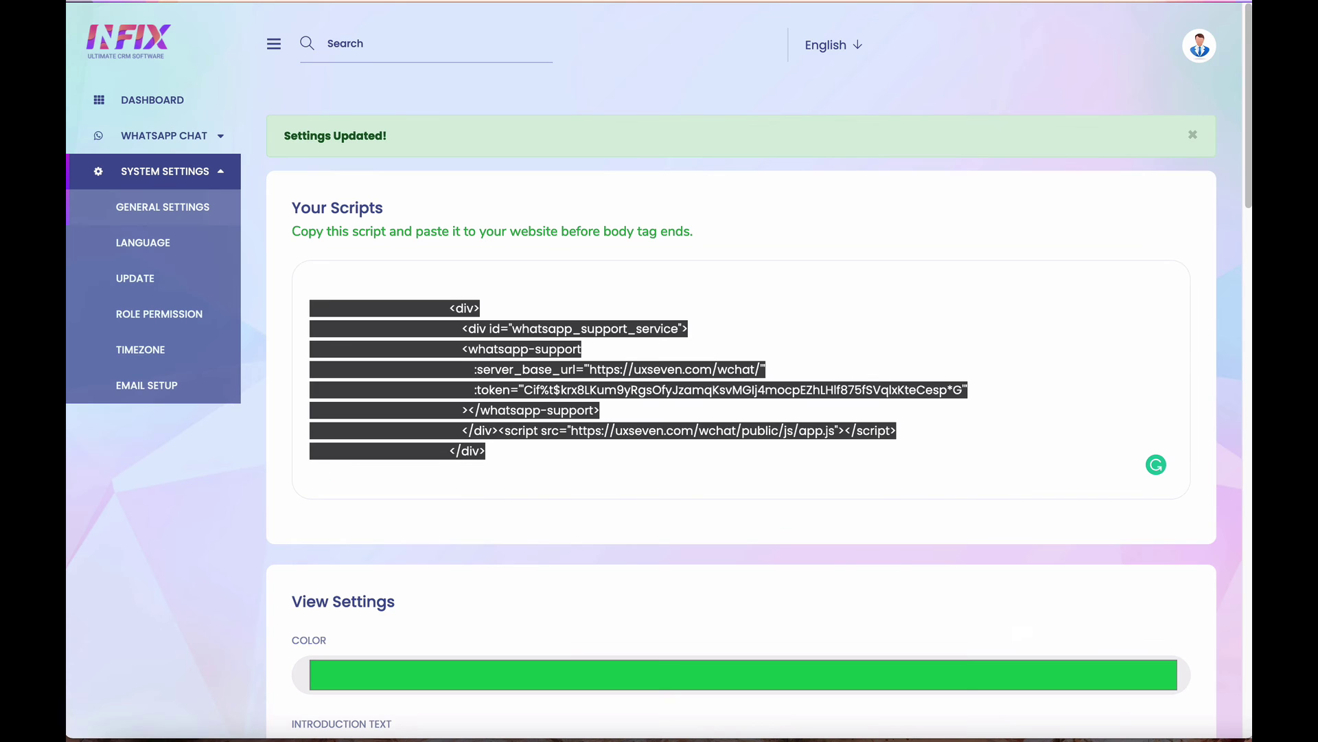
{"action": "right_click", "coordinate": [541, 346]}
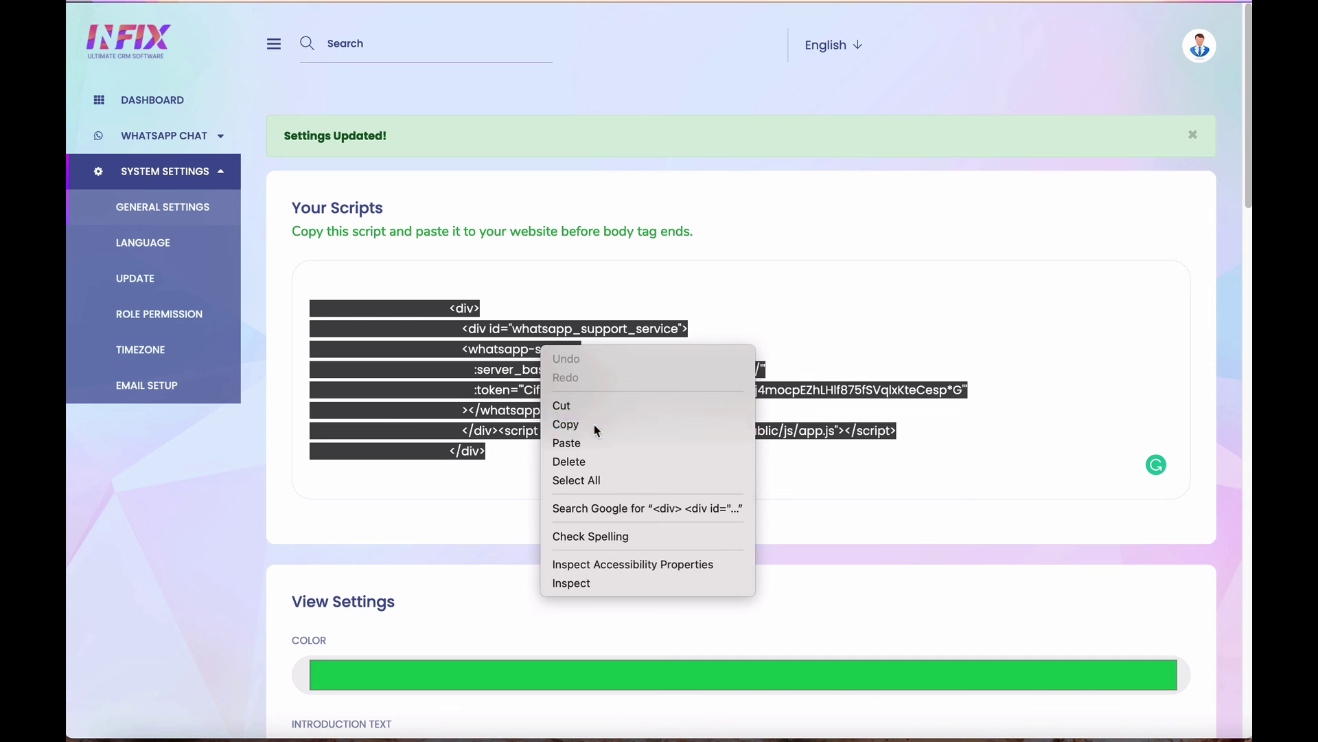
{"action": "left_click", "coordinate": [559, 424]}
{"action": "key", "text": "ctrl+shift+Tab"}
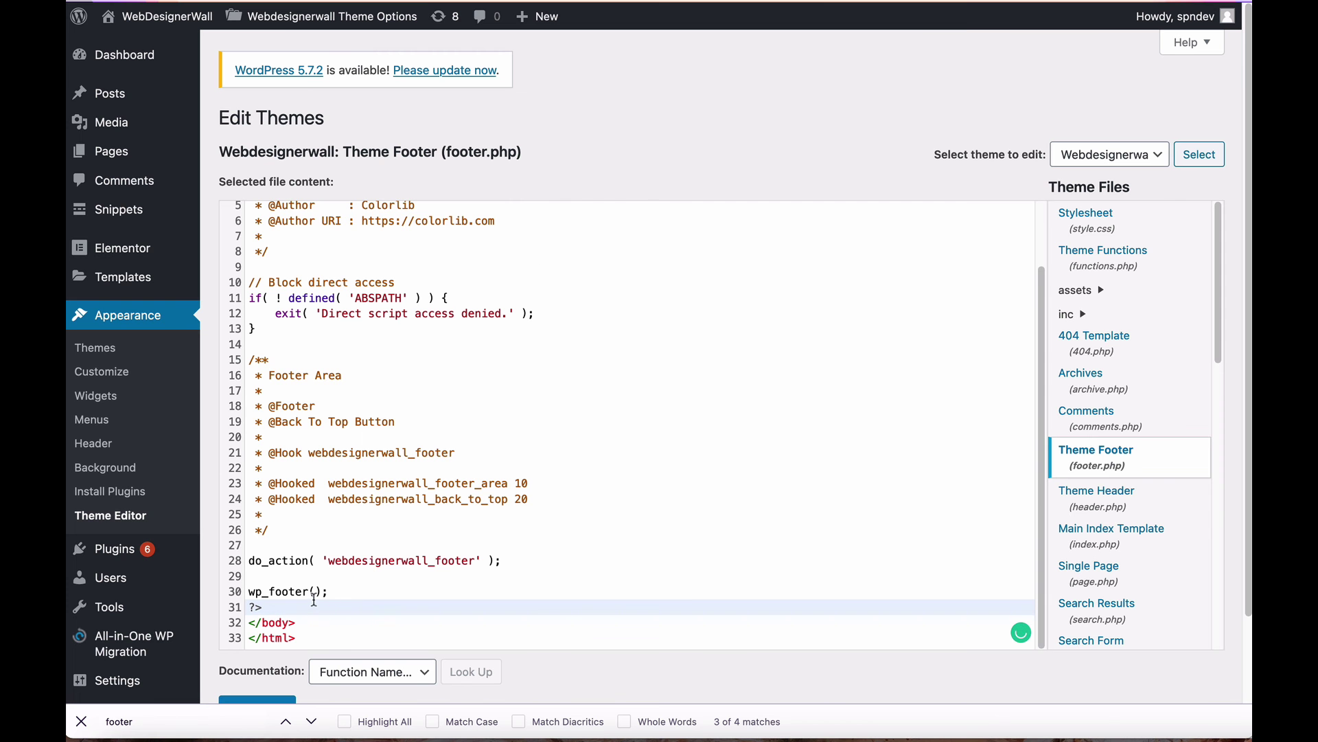
{"action": "key", "text": "Return"}
{"action": "key", "text": "Return"}
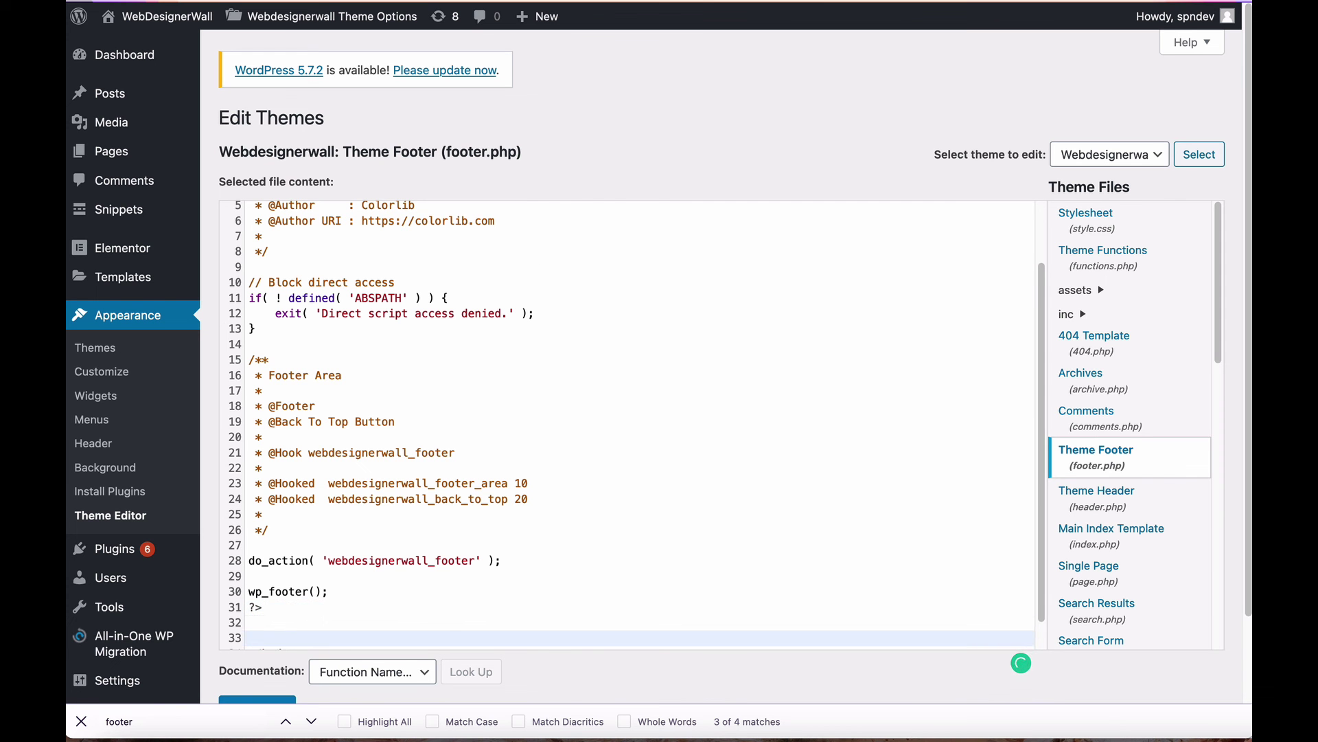
{"action": "key", "text": "Up"}
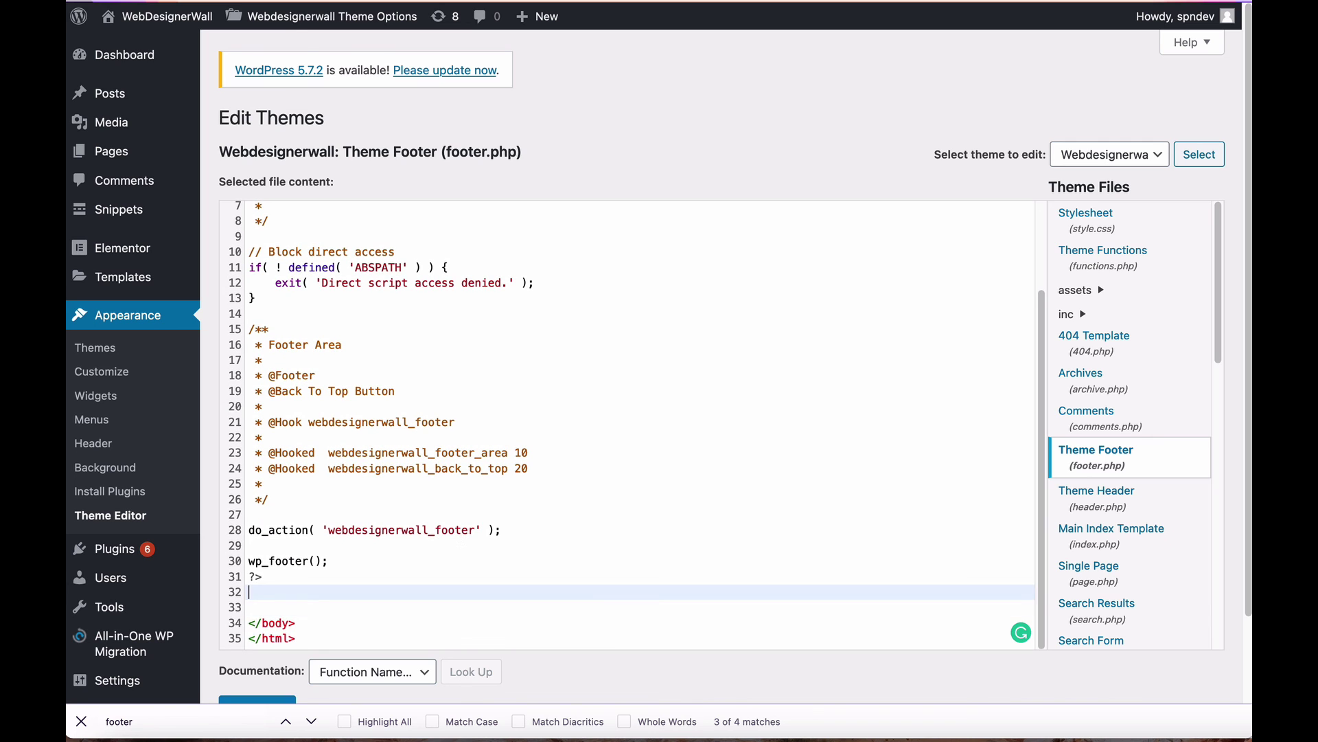
{"action": "key", "text": "Down"}
{"action": "key", "text": "ctrl+v"}
Step: Update footer.php and reload the Web Designer Wall homepage to load the script
{"action": "scroll", "coordinate": [624, 441], "scroll_direction": "down", "scroll_amount": 2}
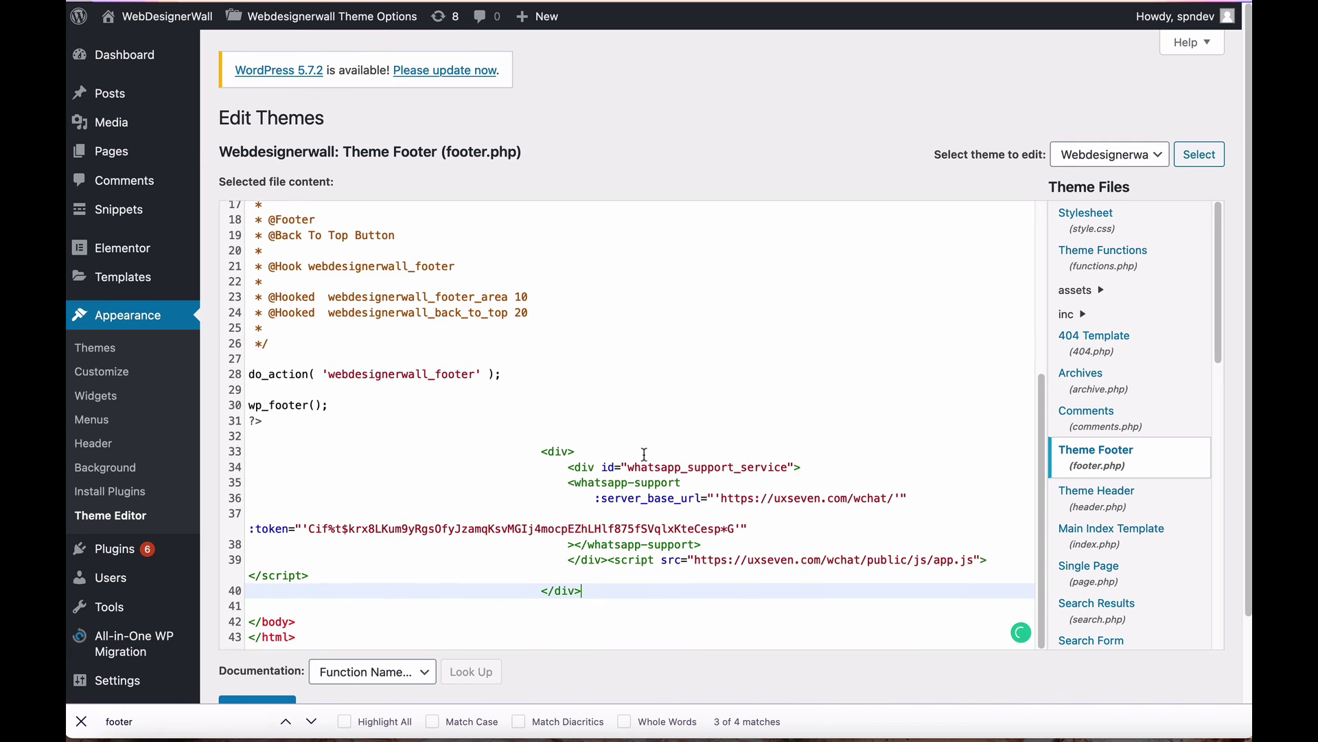
{"action": "scroll", "coordinate": [1232, 491], "scroll_direction": "down", "scroll_amount": 1}
{"action": "scroll", "coordinate": [1233, 492], "scroll_direction": "down", "scroll_amount": 3}
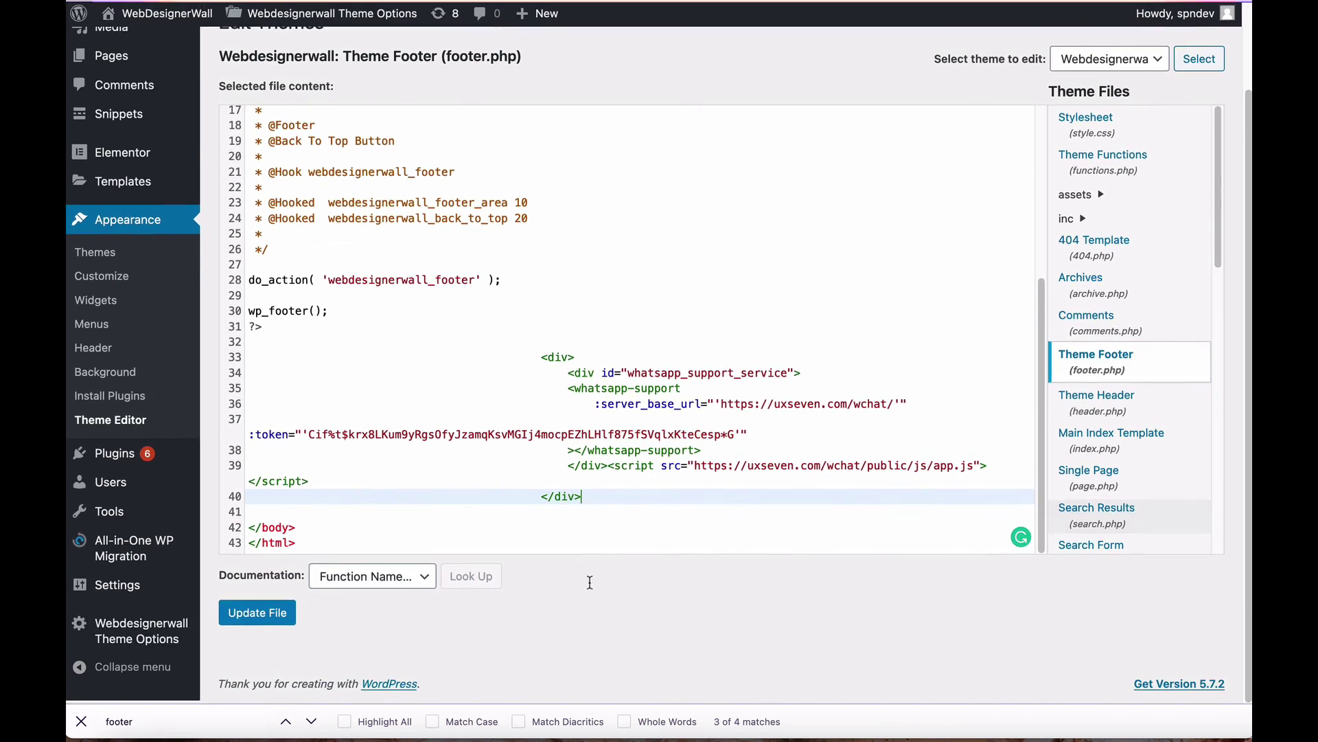
{"action": "left_click", "coordinate": [265, 616]}
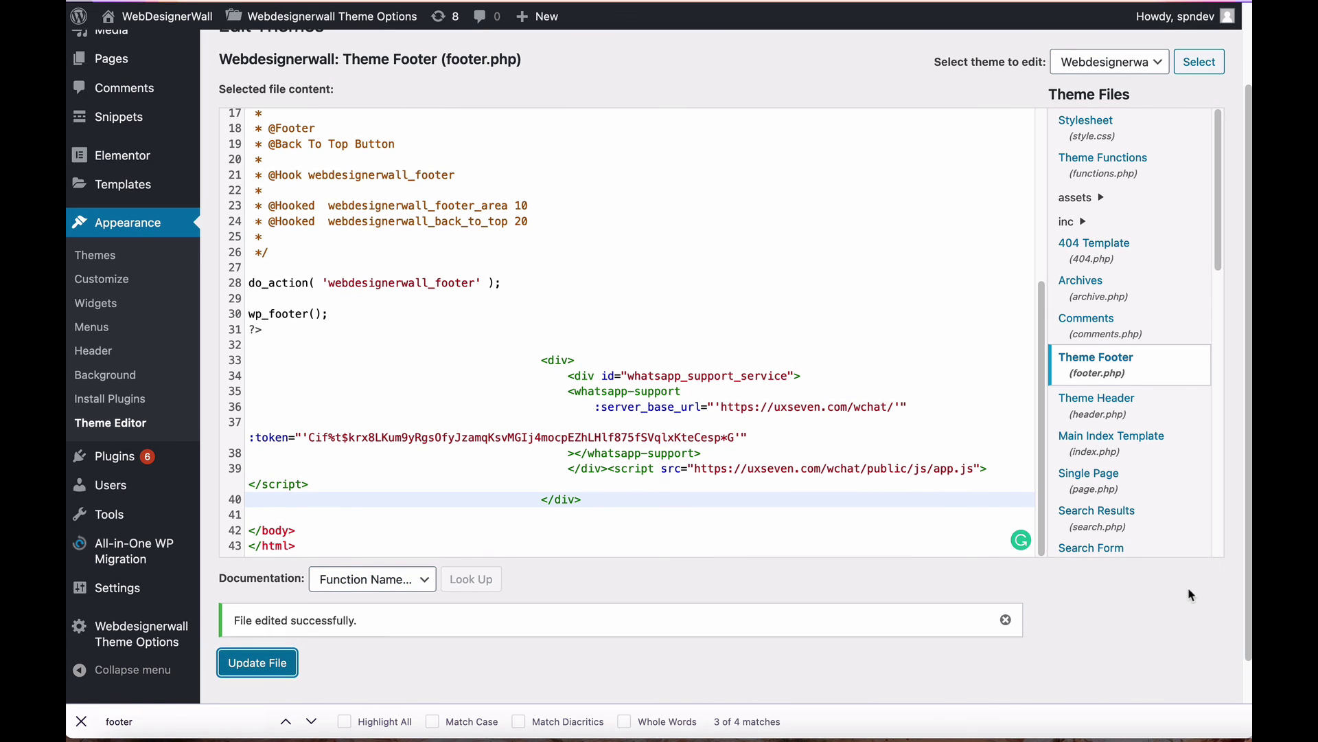
{"action": "key", "text": "ctrl+Tab"}
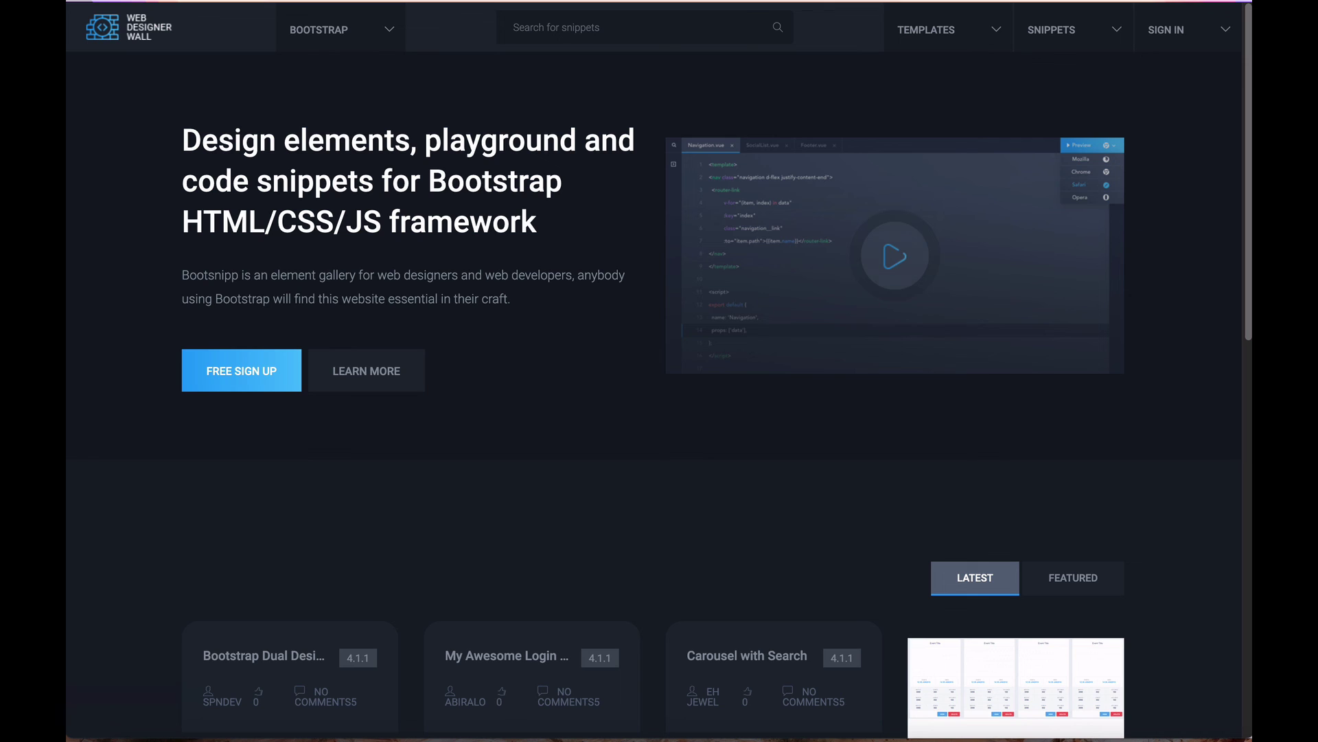
{"action": "left_click", "coordinate": [911, 259]}
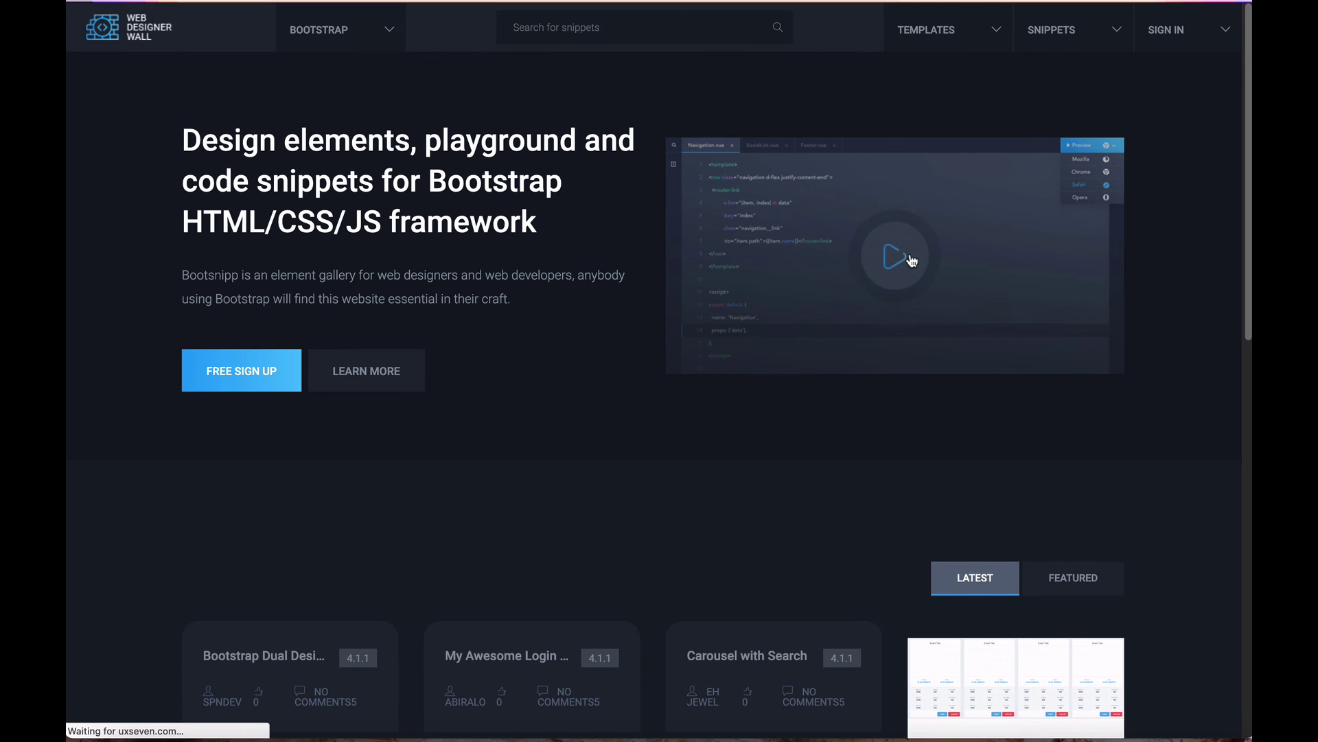